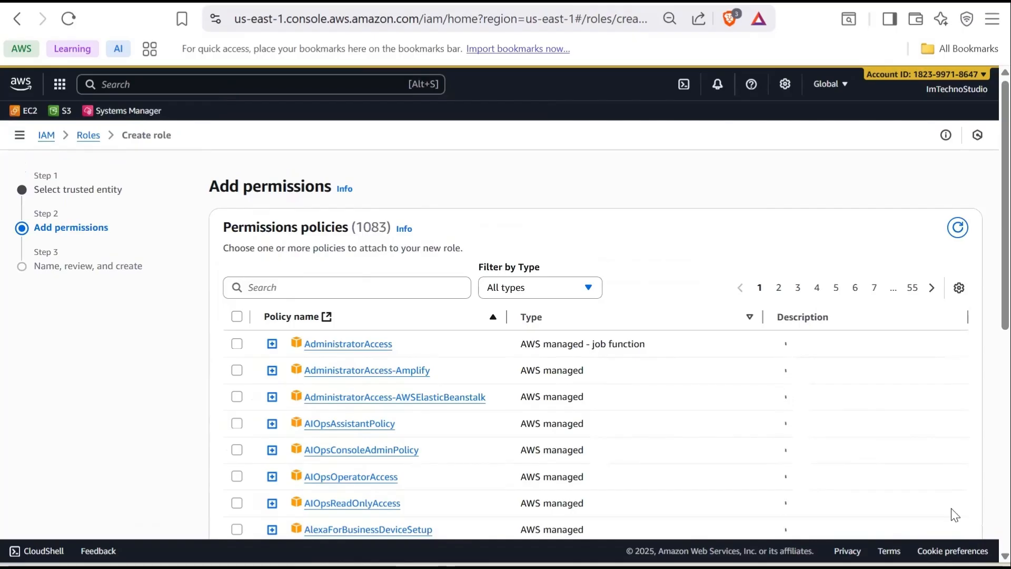
Step: Attach the AmazonSSMManagedInstanceCore policy to the new role and proceed to the review stage
{"action": "left_click", "coordinate": [352, 286]}
{"action": "type", "text": "ama"}
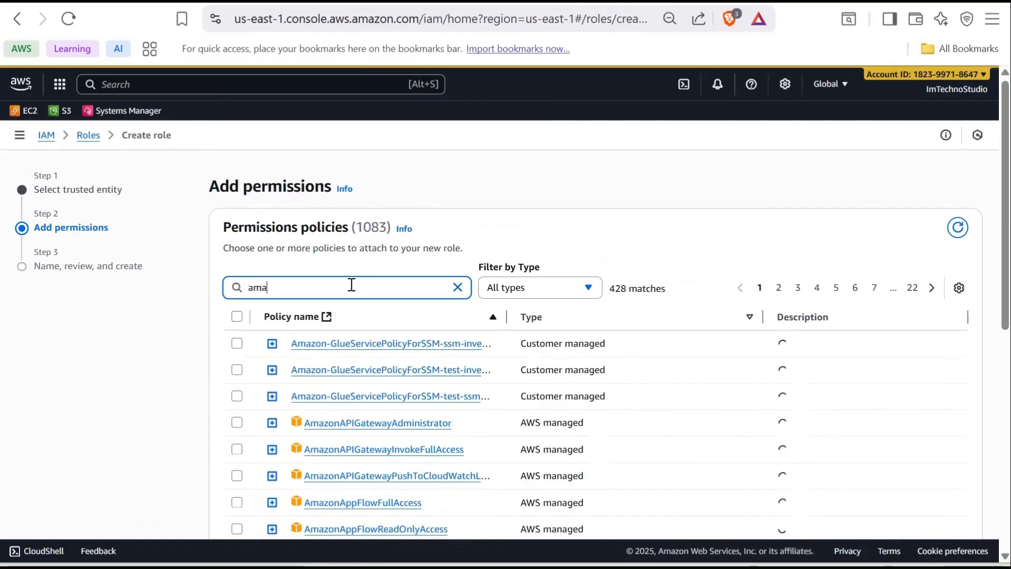
{"action": "type", "text": "zonssmmanaged"}
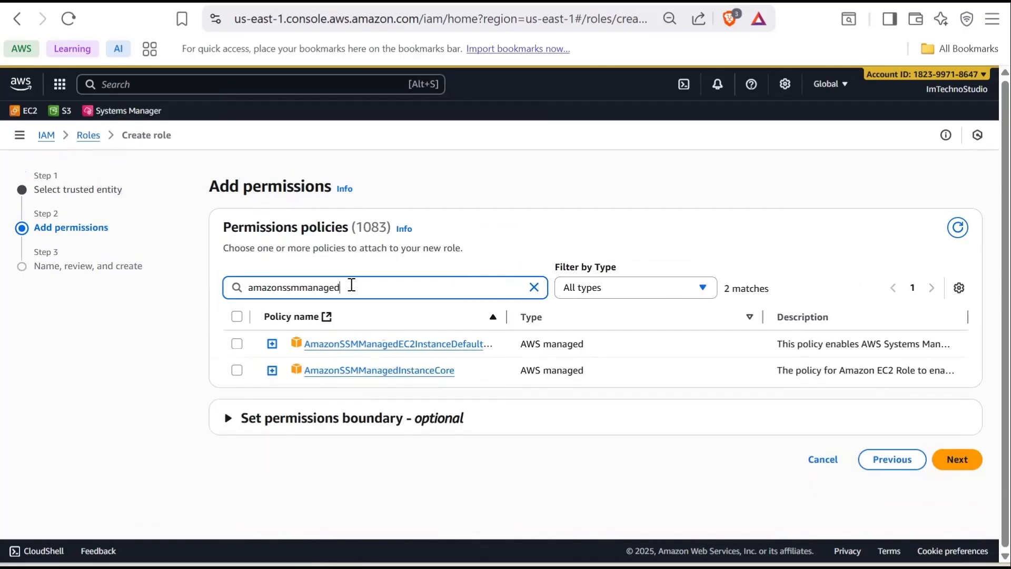
{"action": "left_click", "coordinate": [237, 370]}
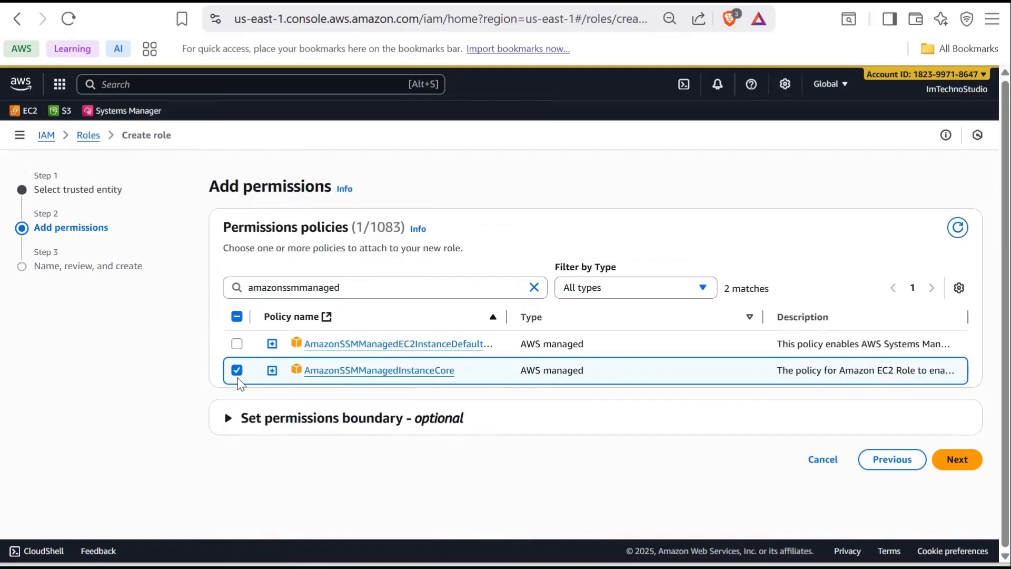
{"action": "left_click", "coordinate": [959, 461]}
Step: Name the role SSM_Role and create it
{"action": "left_click", "coordinate": [305, 288]}
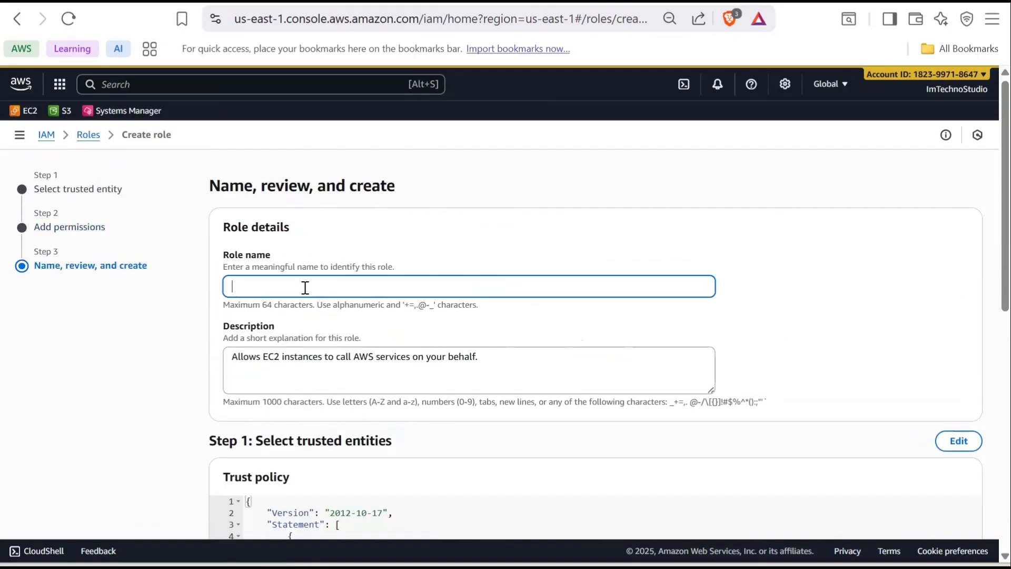
{"action": "type", "text": "SSM_Role"}
{"action": "scroll", "coordinate": [704, 345], "scroll_direction": "down", "scroll_amount": 10}
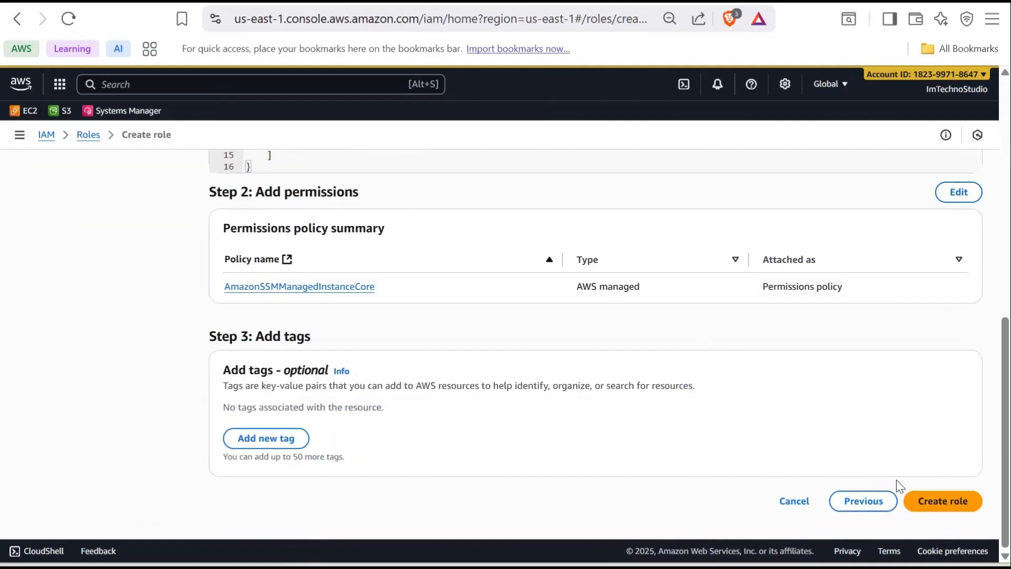
{"action": "left_click", "coordinate": [946, 504]}
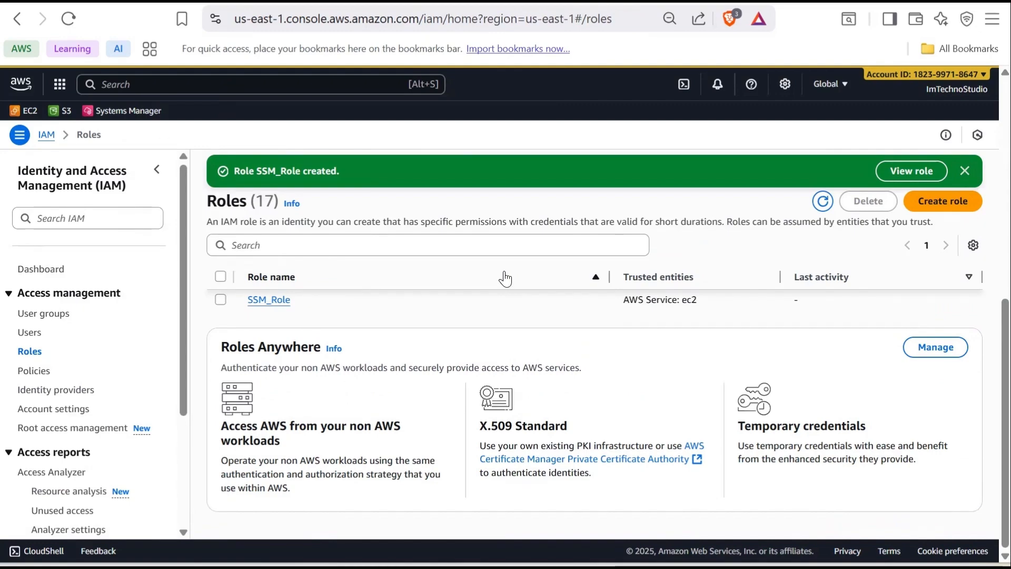
Step: Switch to the other console session, start launching an EC2 instance, and name it RecoveryTest-Instance
{"action": "key", "text": "ctrl+Tab"}
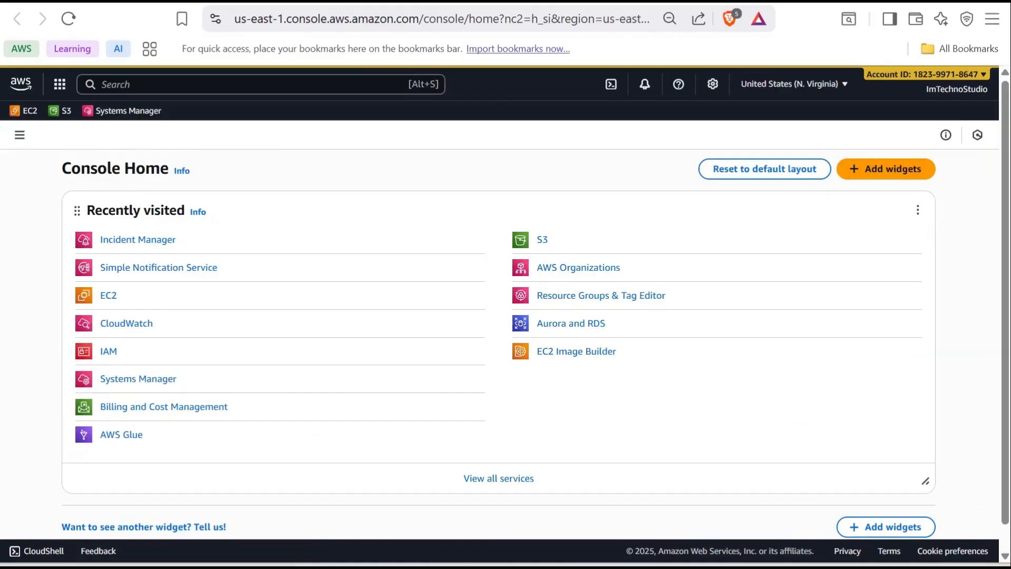
{"action": "left_click", "coordinate": [25, 112]}
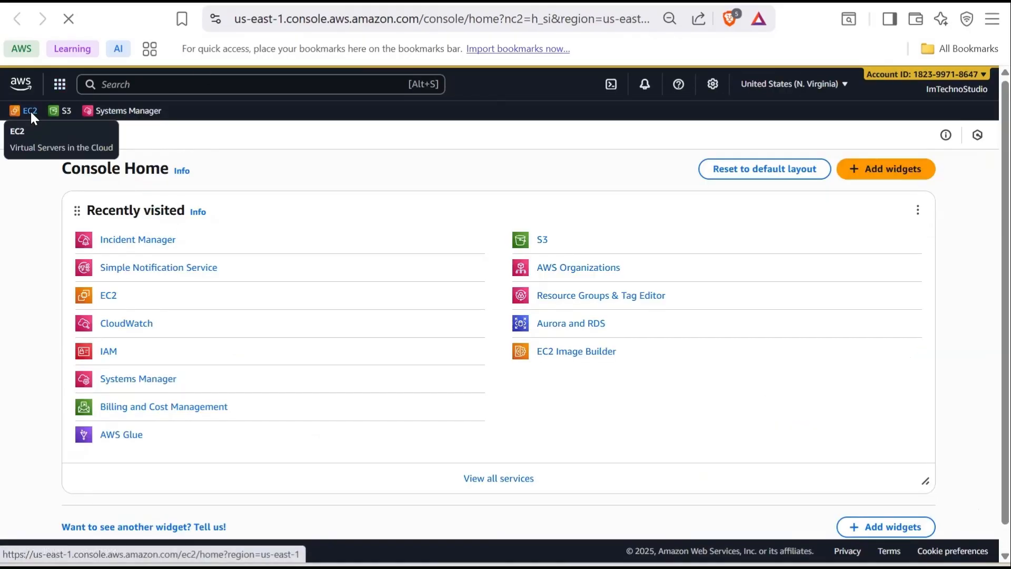
{"action": "left_click", "coordinate": [783, 306]}
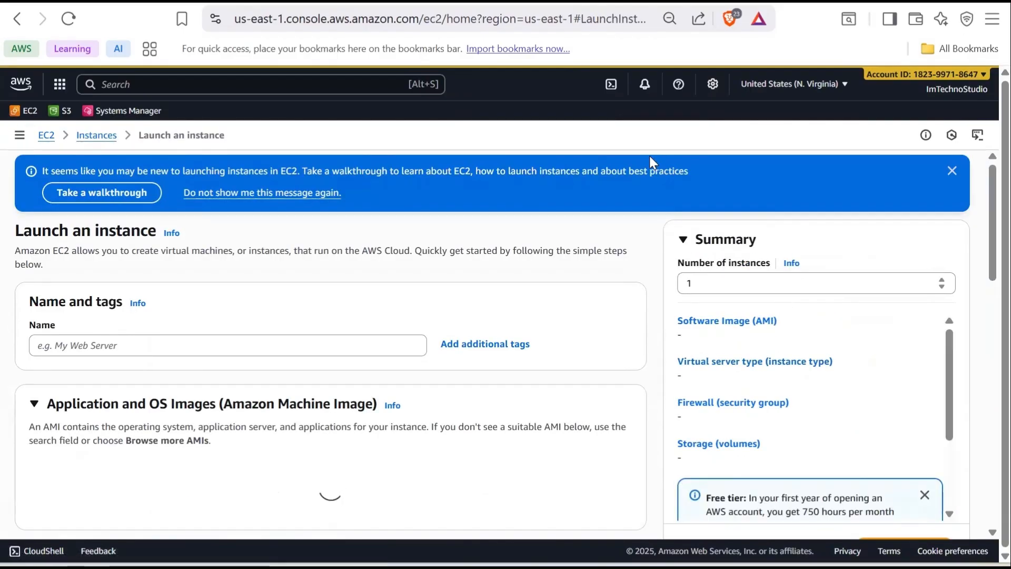
{"action": "scroll", "coordinate": [231, 346], "scroll_direction": "down", "scroll_amount": 1}
{"action": "left_click", "coordinate": [113, 285]}
{"action": "type", "text": "Recove"}
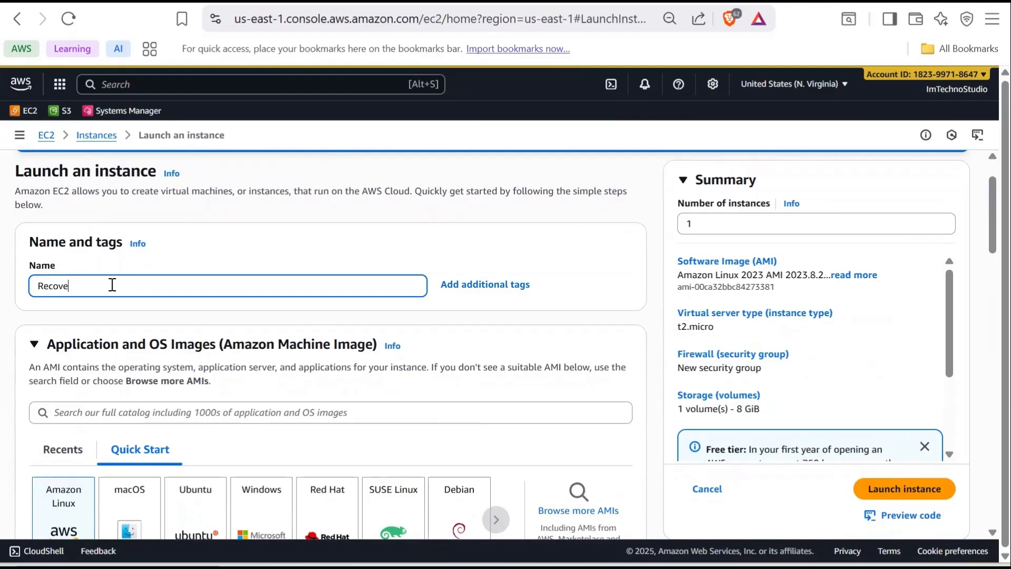
{"action": "type", "text": "ryTest-Instance"}
Step: Keep the default Amazon Linux 2023 image and t2.micro type, and choose to proceed without a key pair
{"action": "scroll", "coordinate": [195, 320], "scroll_direction": "down", "scroll_amount": 4}
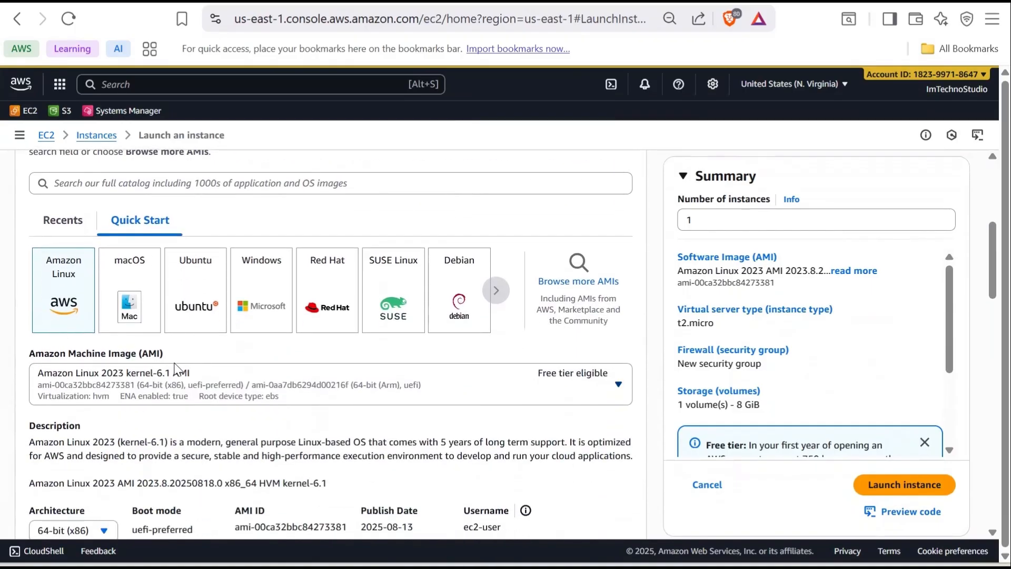
{"action": "scroll", "coordinate": [153, 386], "scroll_direction": "down", "scroll_amount": 1}
{"action": "scroll", "coordinate": [150, 384], "scroll_direction": "down", "scroll_amount": 5}
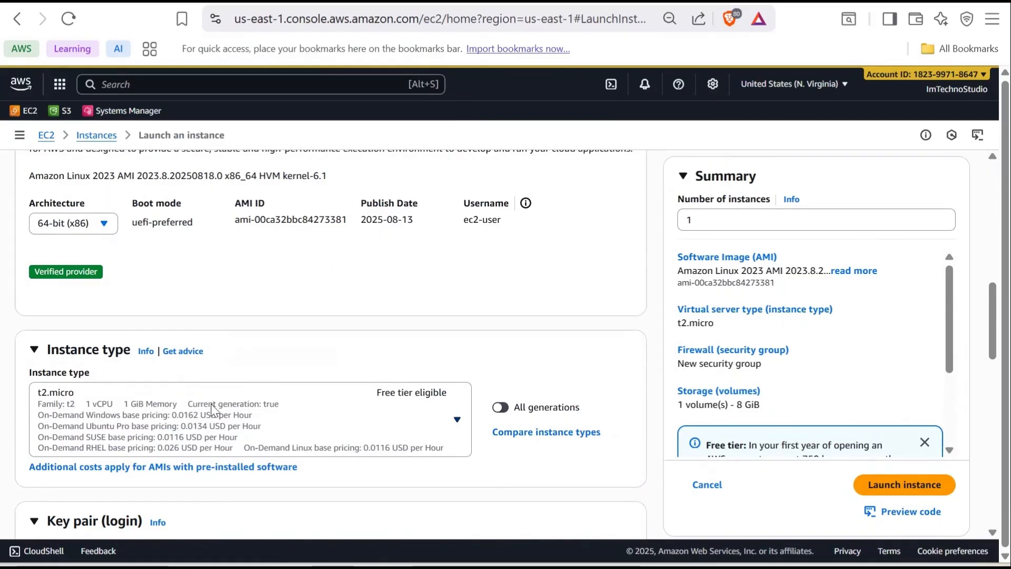
{"action": "scroll", "coordinate": [216, 409], "scroll_direction": "down", "scroll_amount": 5}
{"action": "left_click", "coordinate": [256, 315]}
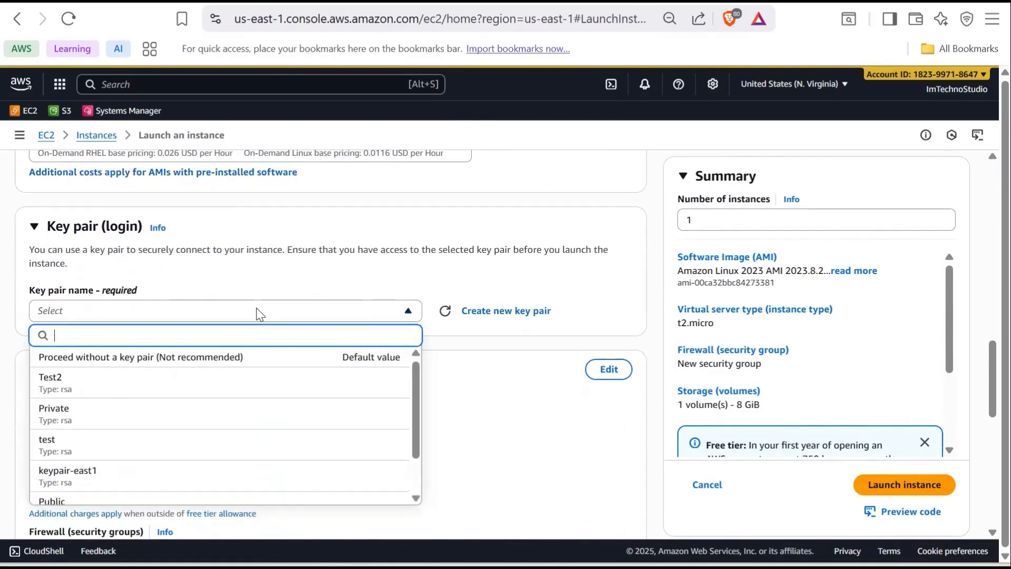
{"action": "left_click", "coordinate": [256, 358]}
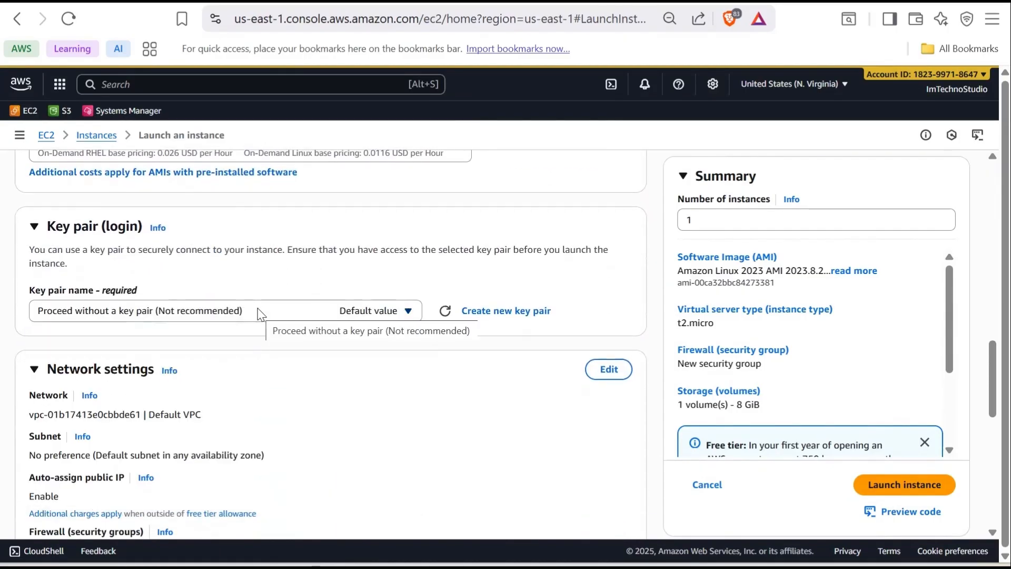
Step: In the instance's advanced details, set the IAM instance profile to SSM_Role
{"action": "scroll", "coordinate": [290, 332], "scroll_direction": "down", "scroll_amount": 3}
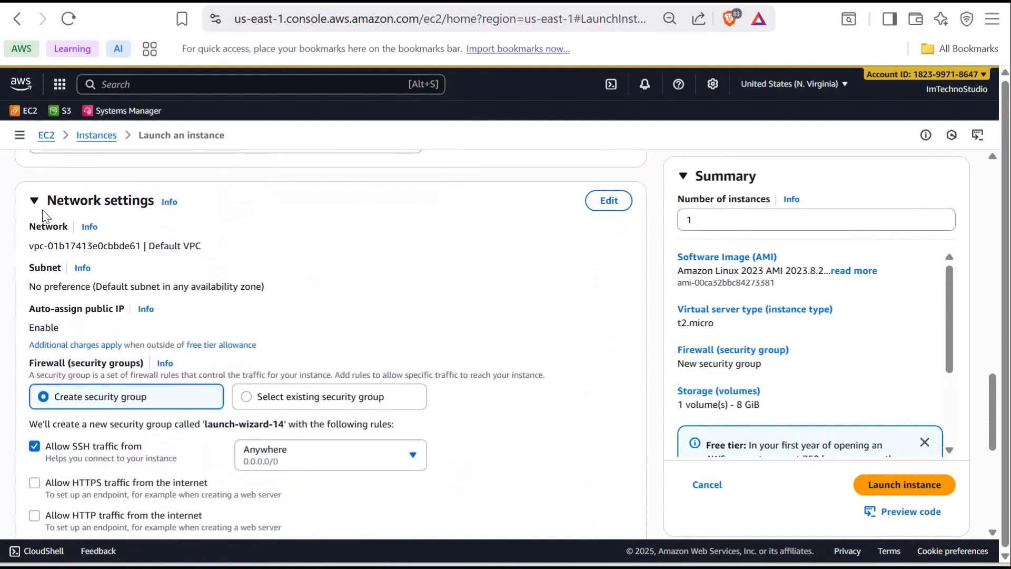
{"action": "scroll", "coordinate": [153, 300], "scroll_direction": "down", "scroll_amount": 5}
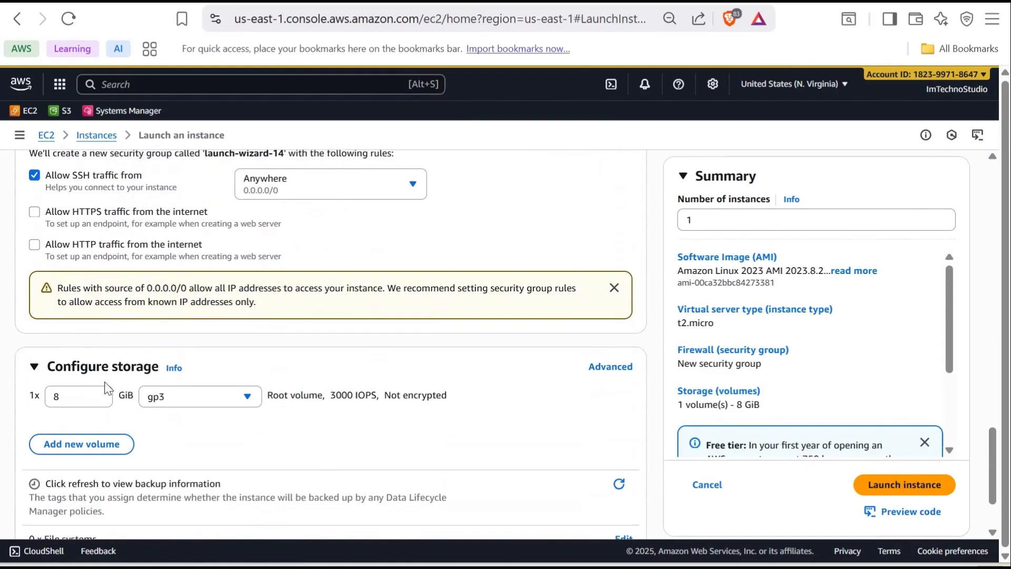
{"action": "scroll", "coordinate": [74, 474], "scroll_direction": "down", "scroll_amount": 2}
{"action": "left_click", "coordinate": [33, 496]}
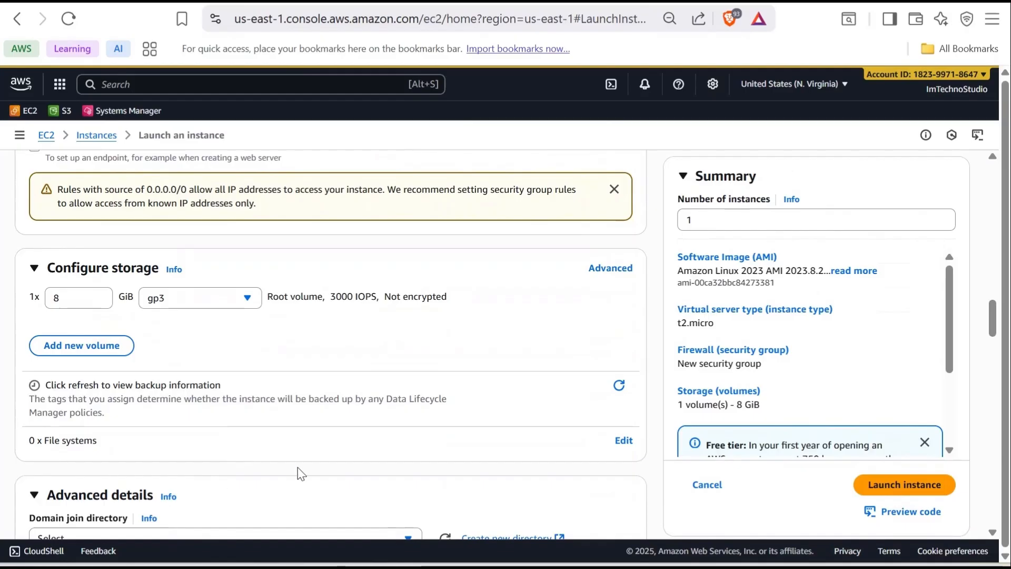
{"action": "scroll", "coordinate": [289, 466], "scroll_direction": "down", "scroll_amount": 5}
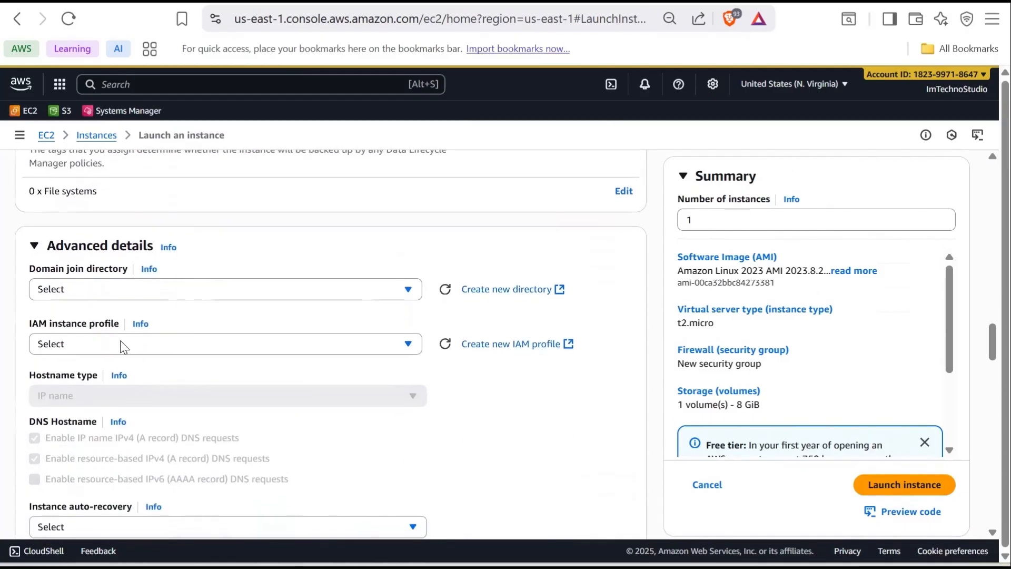
{"action": "left_click", "coordinate": [237, 352]}
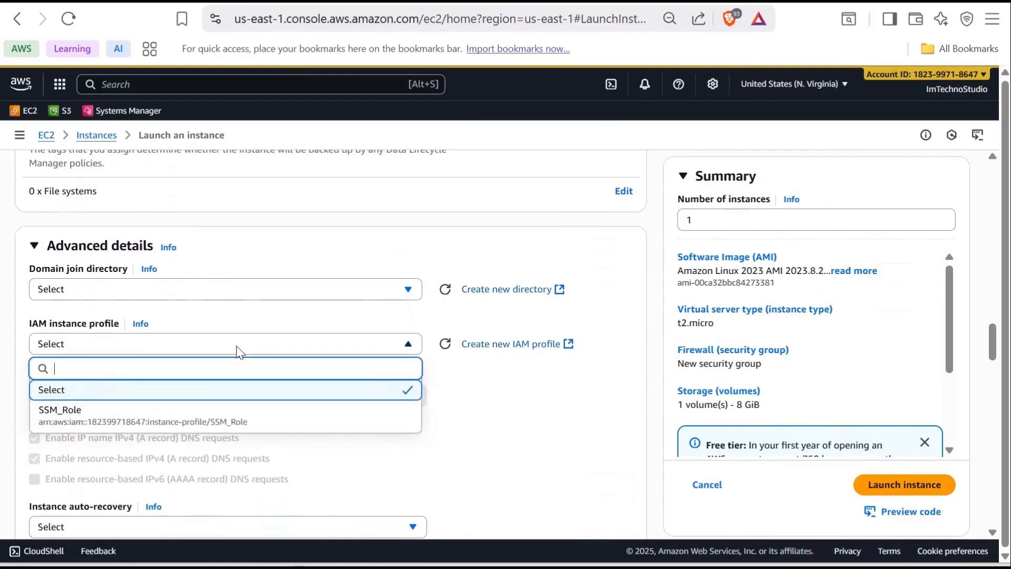
{"action": "left_click", "coordinate": [212, 423]}
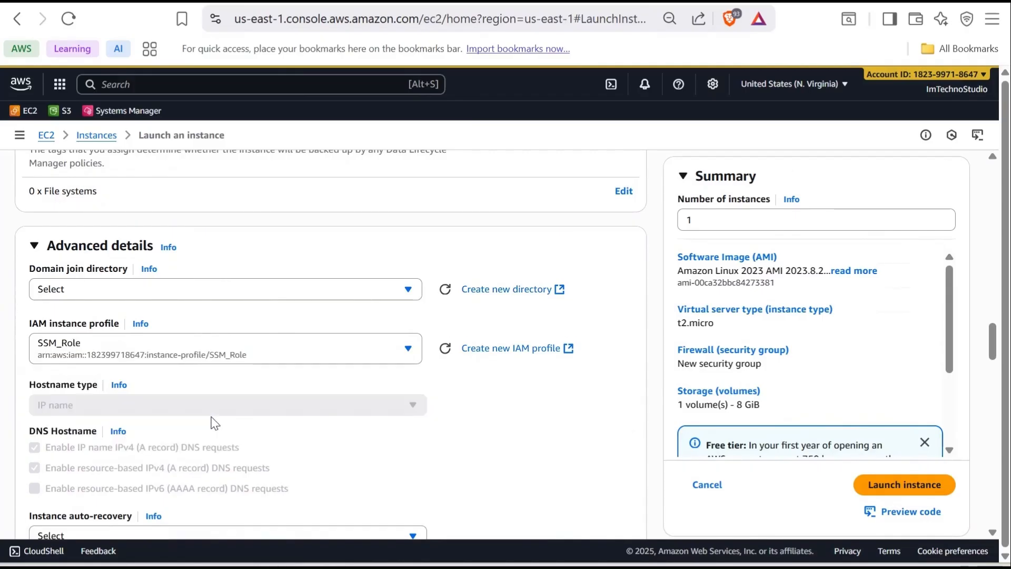
Step: Launch the instance, then view it in the instances list and refresh its state
{"action": "left_click", "coordinate": [906, 486]}
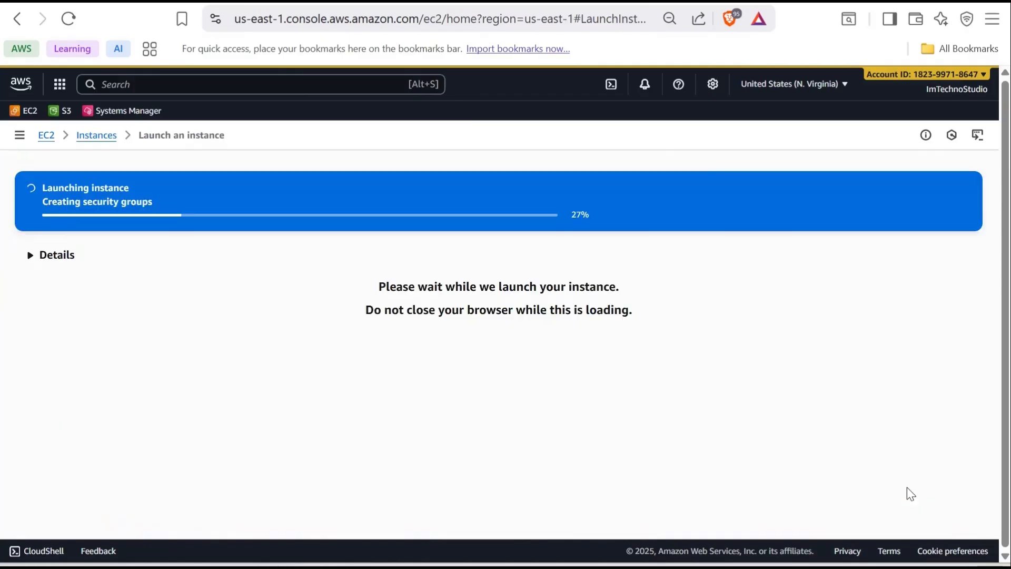
{"action": "scroll", "coordinate": [508, 386], "scroll_direction": "down", "scroll_amount": 5}
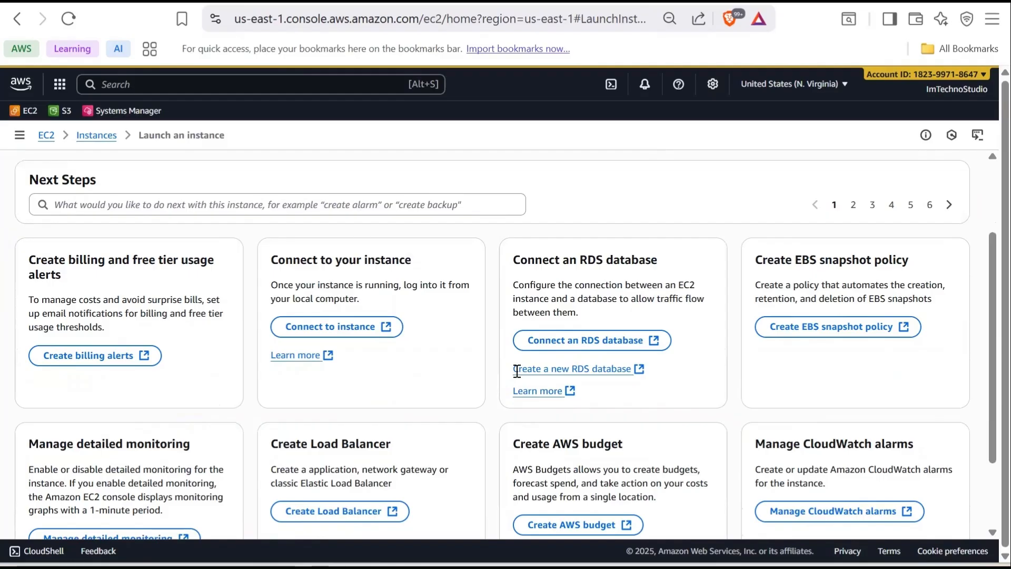
{"action": "left_click", "coordinate": [909, 504]}
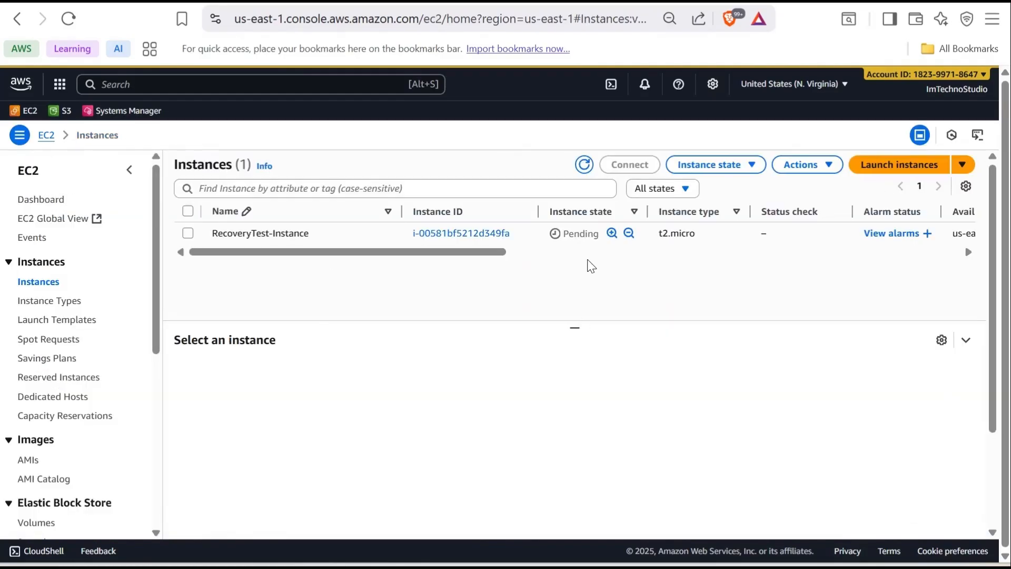
{"action": "left_click", "coordinate": [583, 164]}
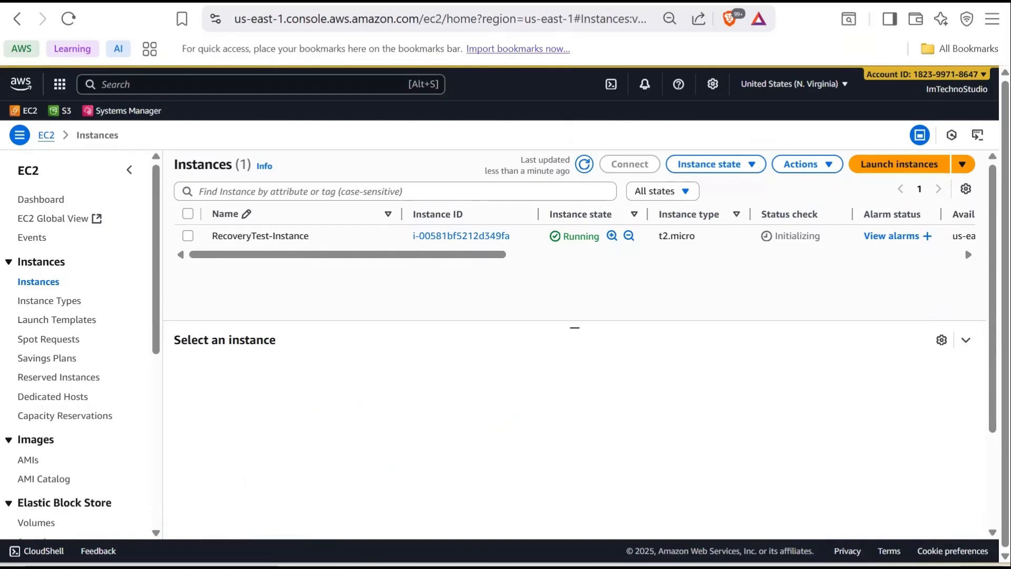
Step: Go to Incident Manager in AWS Systems Manager and start its Get prepared setup
{"action": "left_click", "coordinate": [106, 1]}
{"action": "left_click", "coordinate": [120, 112]}
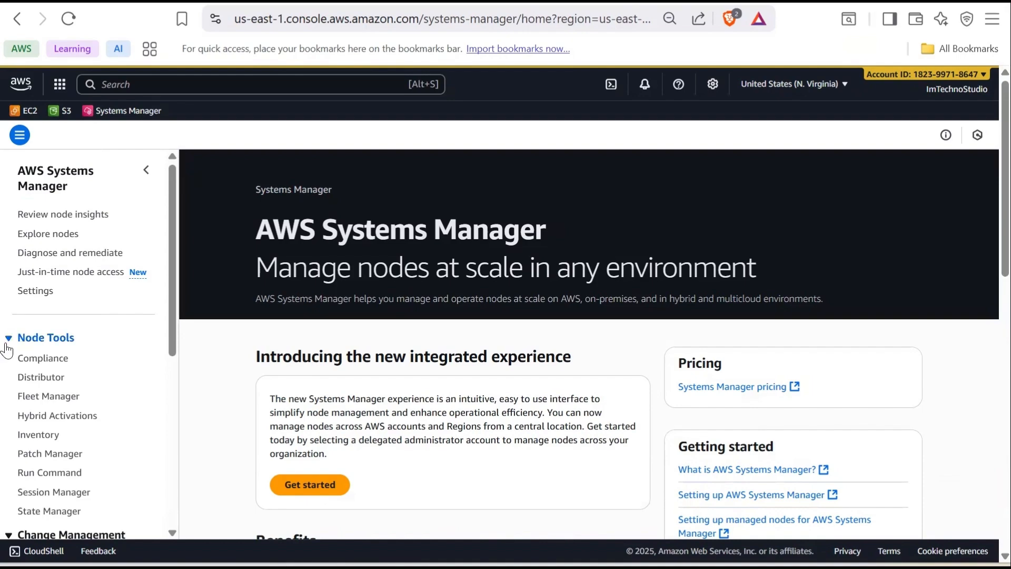
{"action": "scroll", "coordinate": [36, 386], "scroll_direction": "down", "scroll_amount": 6}
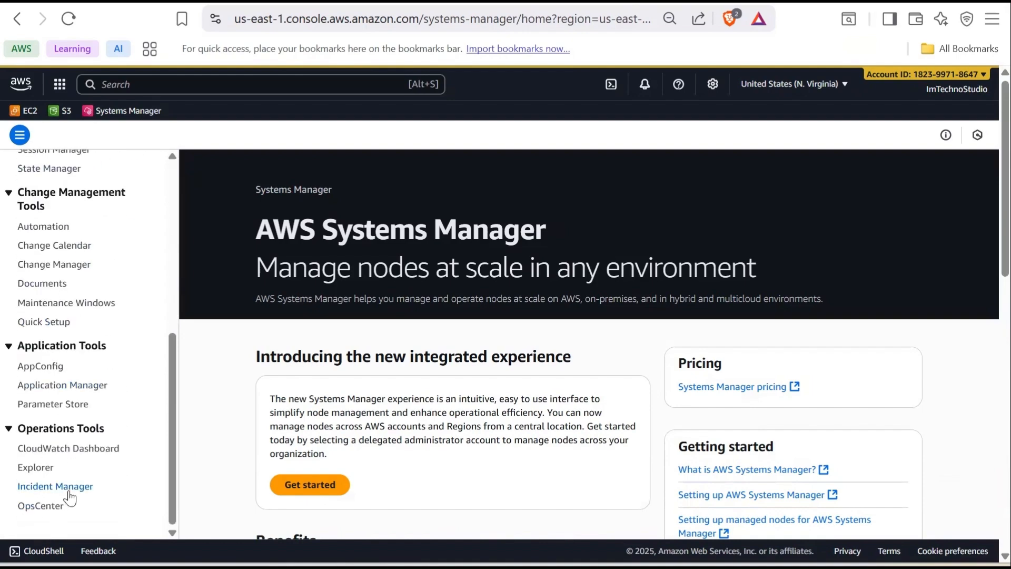
{"action": "left_click", "coordinate": [66, 492]}
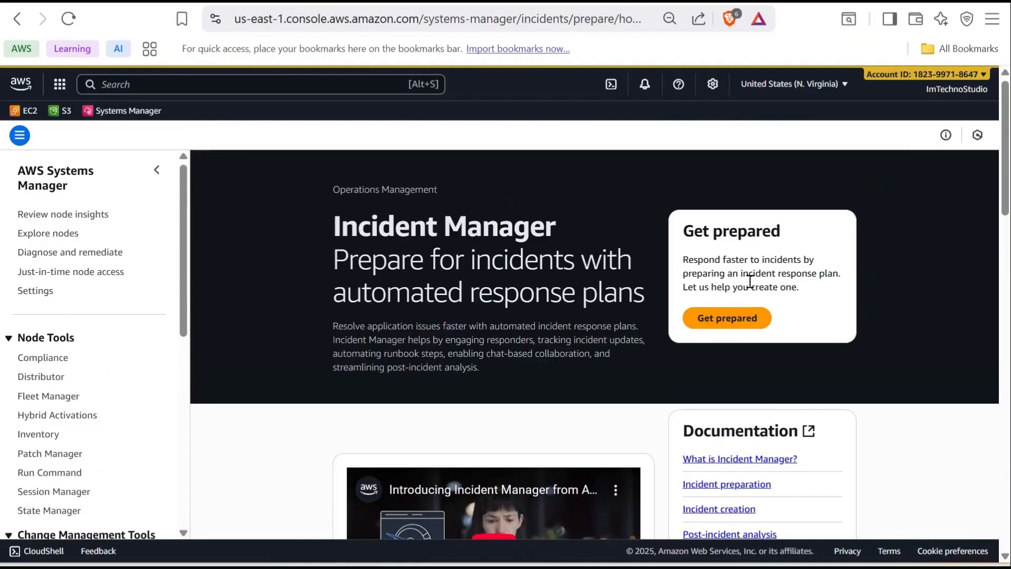
{"action": "left_click", "coordinate": [731, 322]}
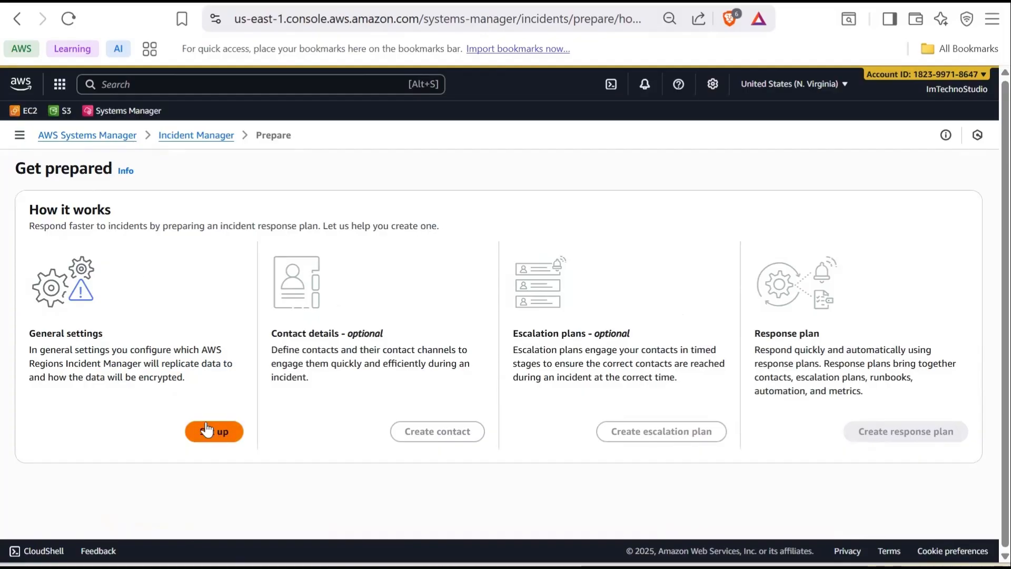
Step: Set up the general settings by agreeing to the terms, keeping the United States (N. Virginia) Region and the AWS owned key
{"action": "left_click", "coordinate": [216, 432]}
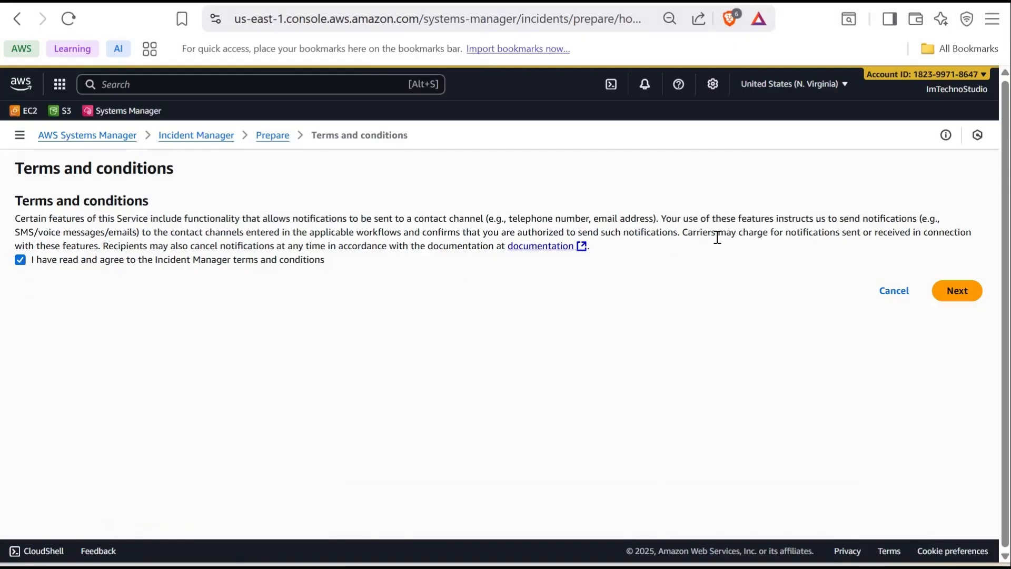
{"action": "left_click", "coordinate": [958, 295]}
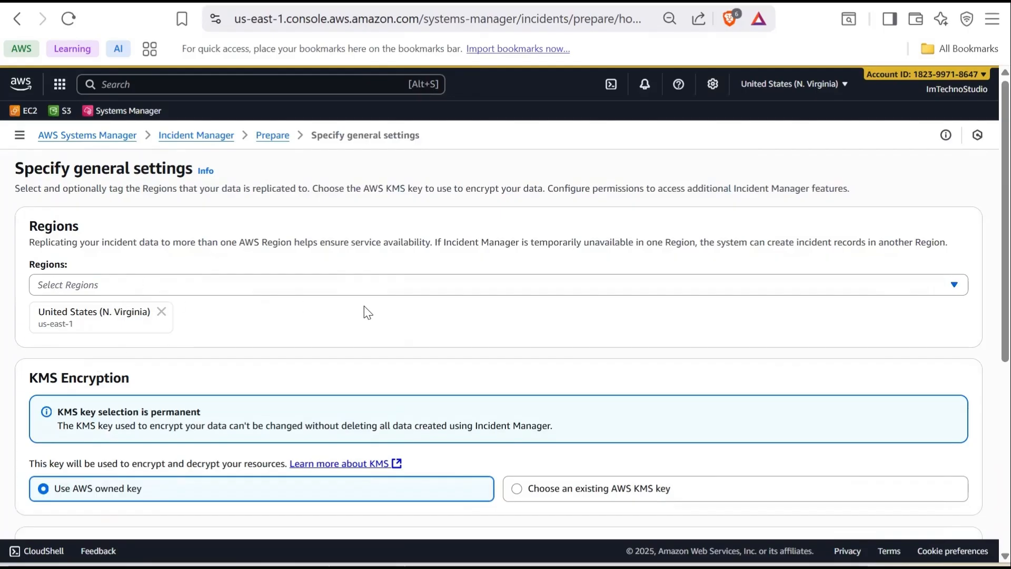
{"action": "scroll", "coordinate": [363, 306], "scroll_direction": "down", "scroll_amount": 6}
{"action": "left_click", "coordinate": [953, 500]}
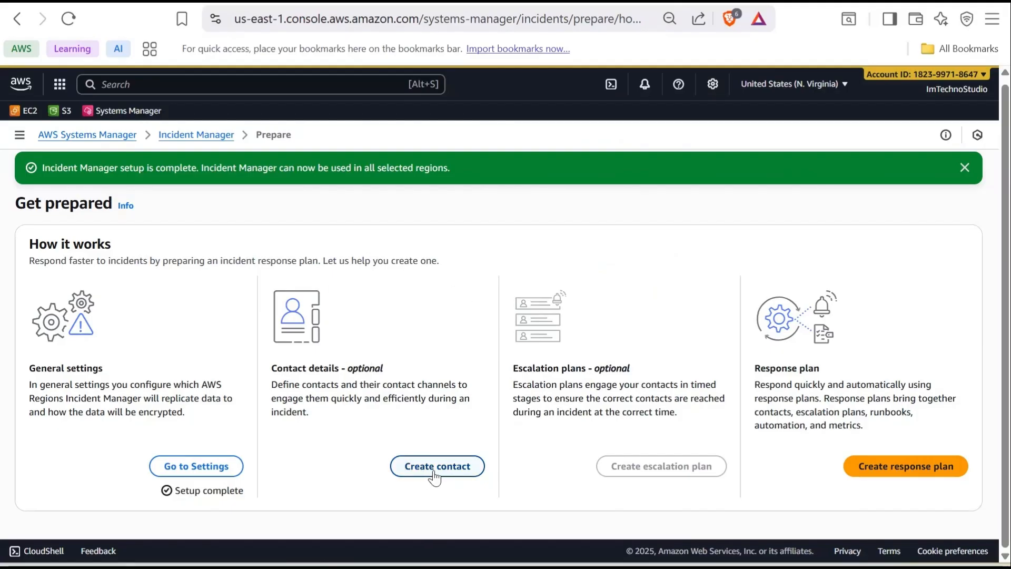
Step: Start a new contact with the name CriticalIncident_Contact and the unique alias appsupport_contact
{"action": "left_click", "coordinate": [432, 475]}
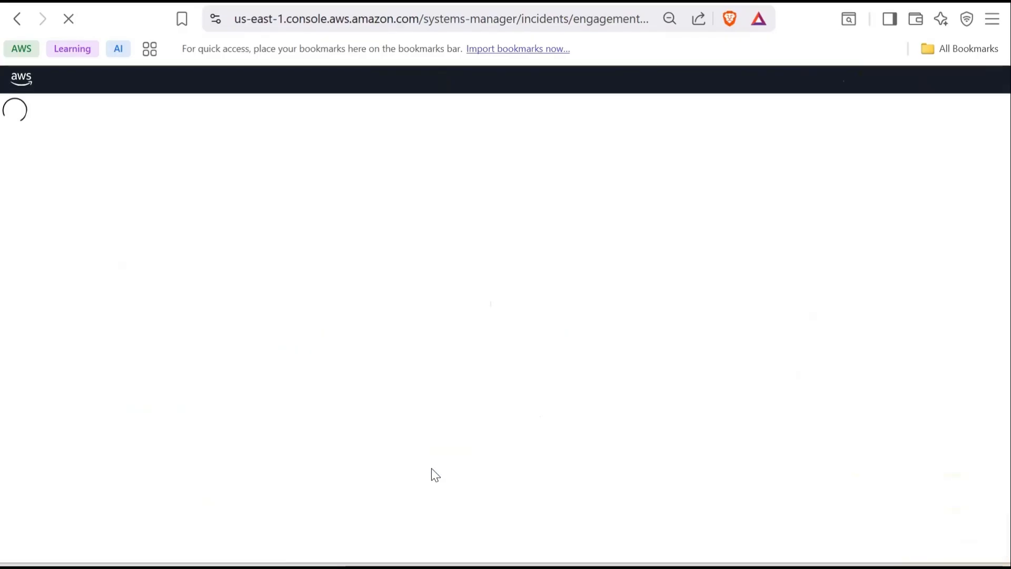
{"action": "left_click", "coordinate": [78, 276]}
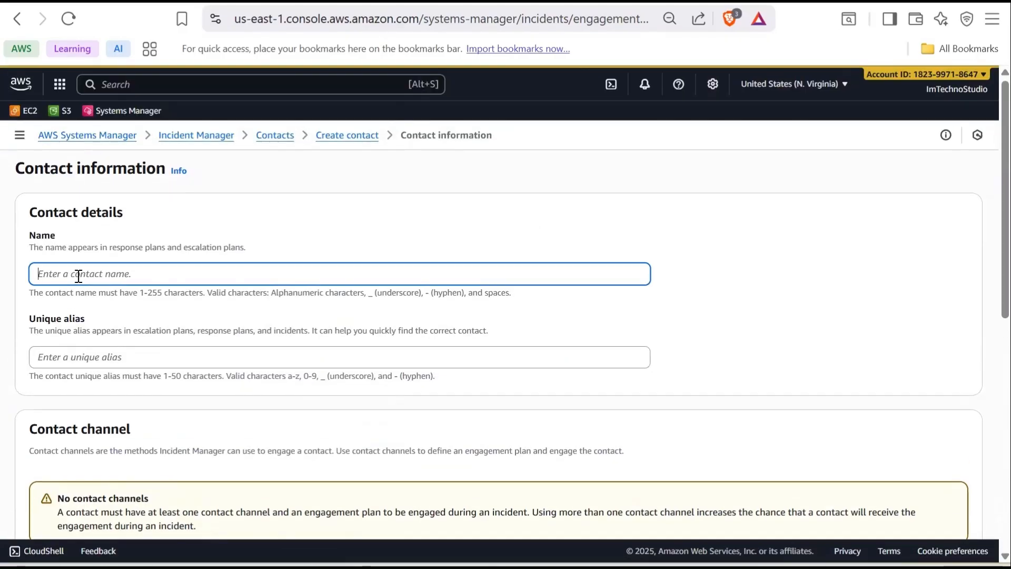
{"action": "left_click", "coordinate": [328, 206]}
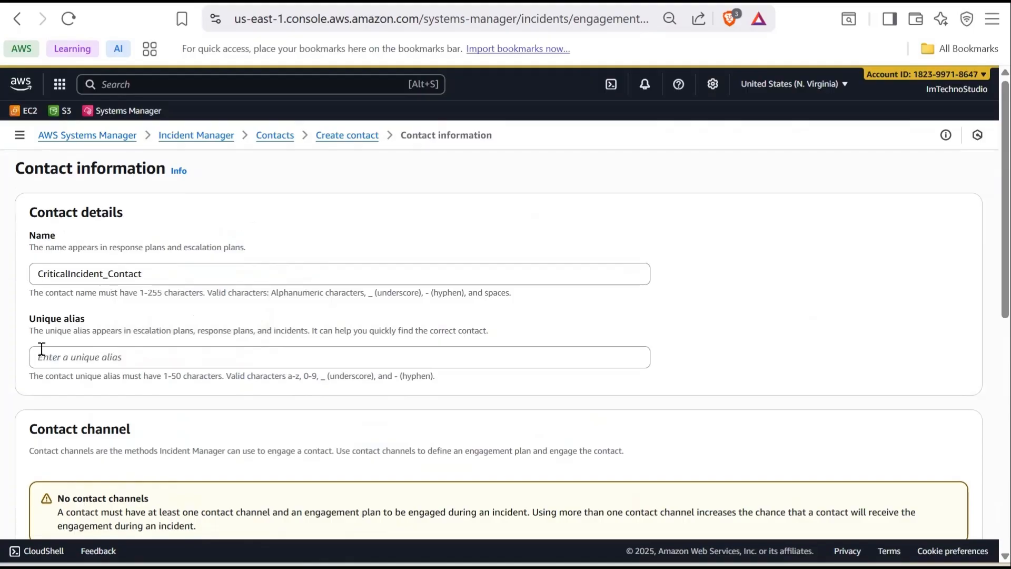
{"action": "left_click", "coordinate": [77, 358]}
{"action": "type", "text": "appsupport_contact"}
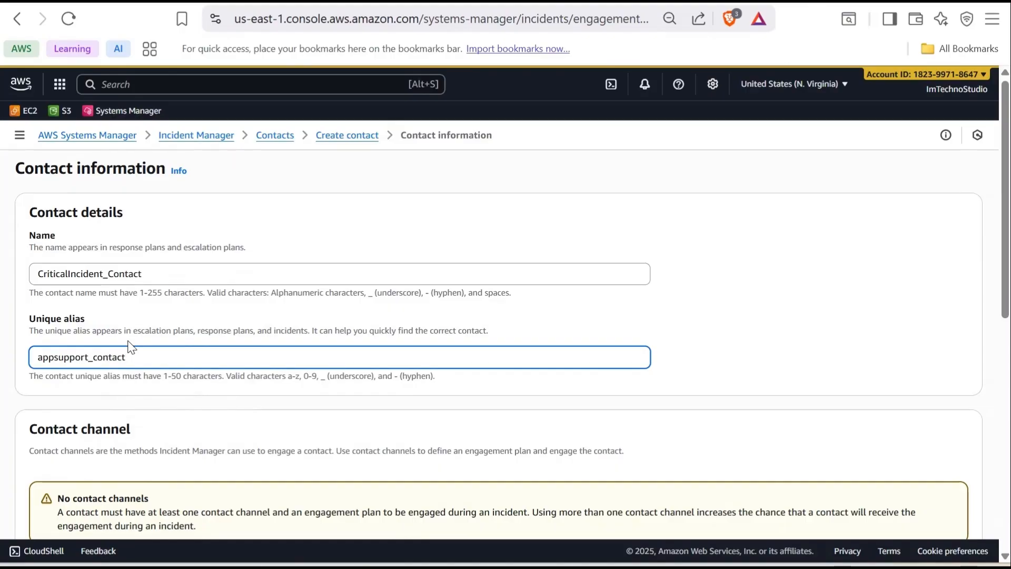
Step: Define an Email contact channel named ImTechnos and fill in the contact's email address as its detail
{"action": "scroll", "coordinate": [90, 361], "scroll_direction": "down", "scroll_amount": 5}
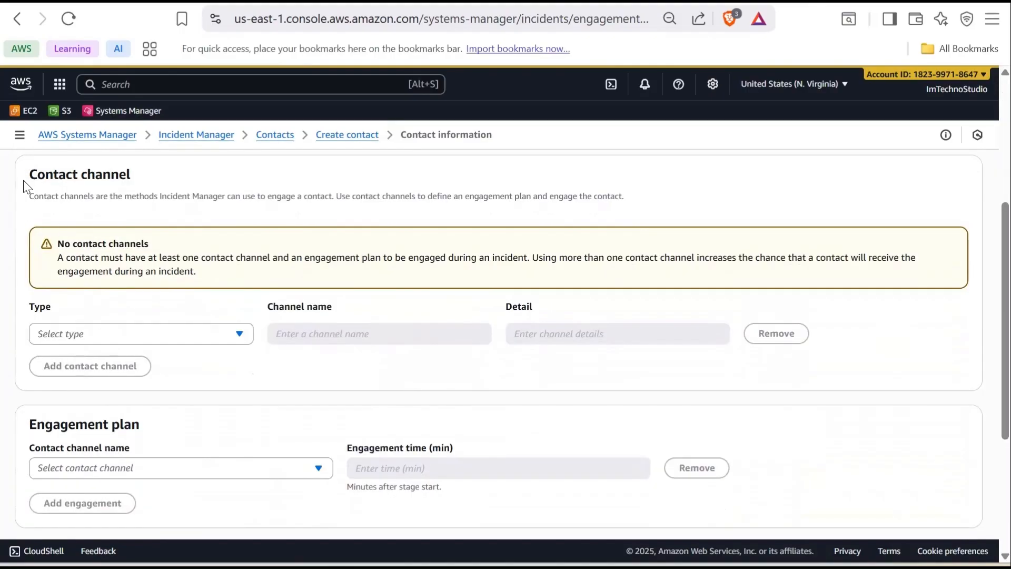
{"action": "left_click", "coordinate": [89, 333]}
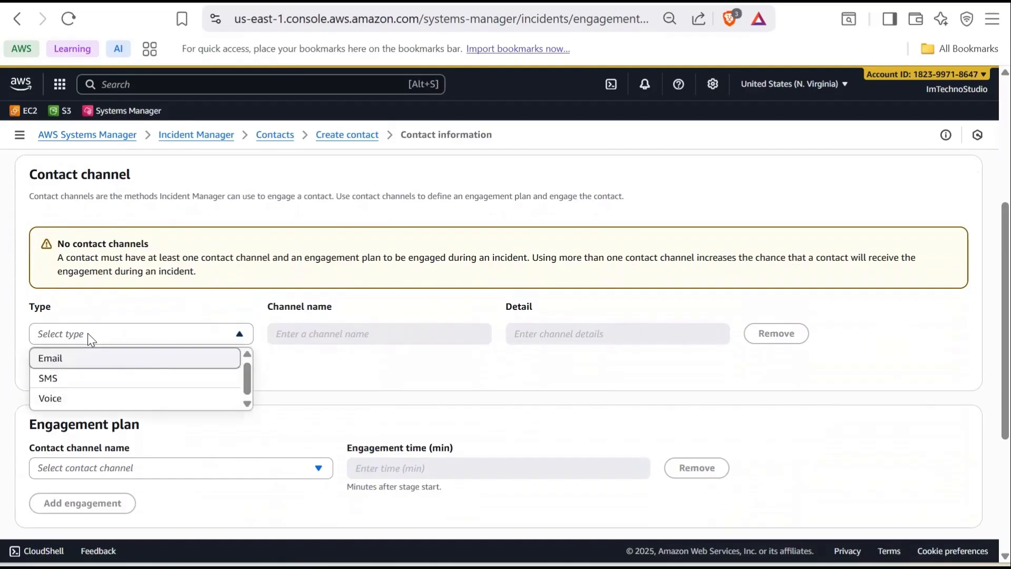
{"action": "left_click", "coordinate": [97, 361]}
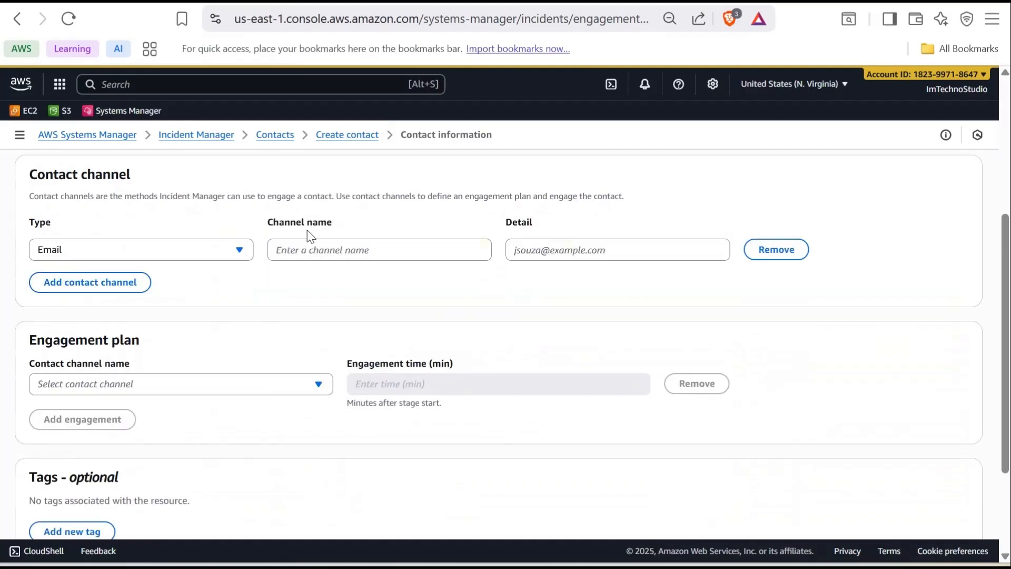
{"action": "left_click", "coordinate": [338, 248]}
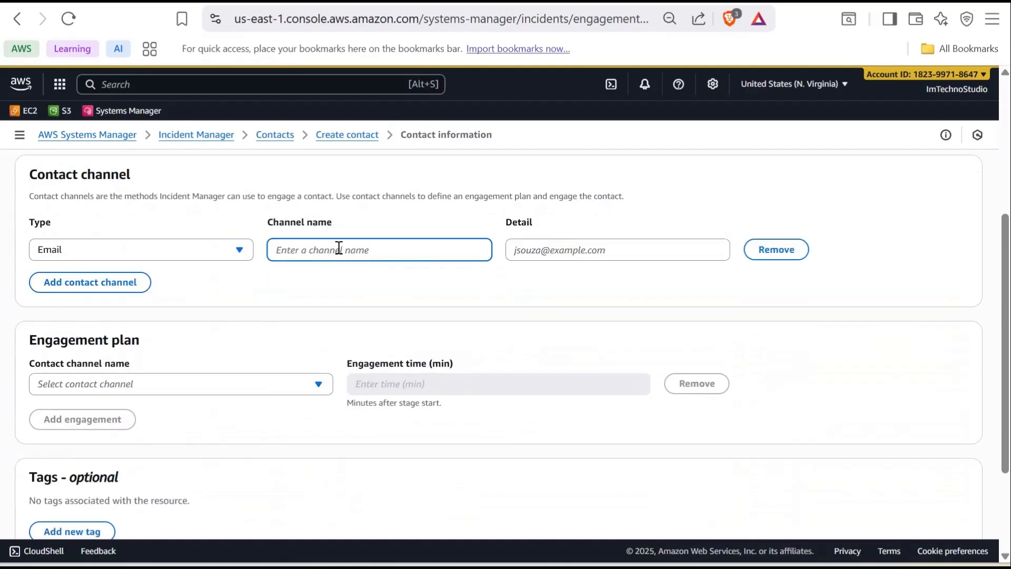
{"action": "type", "text": "ImTechnos"}
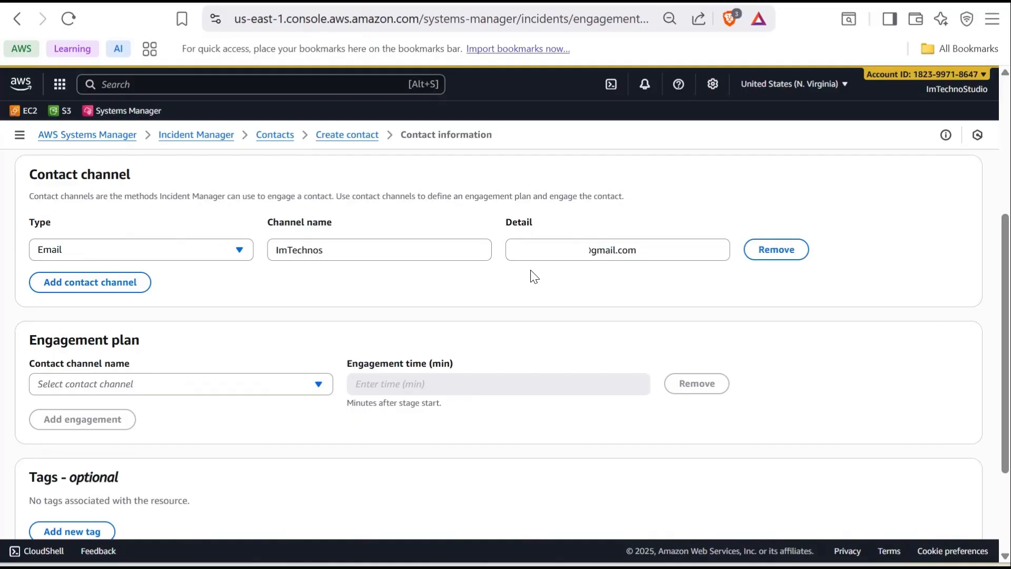
Step: Add the ImTechnos channel to the engagement plan with an engagement time of 0 minutes and create the contact
{"action": "left_click", "coordinate": [176, 386]}
{"action": "left_click", "coordinate": [177, 429]}
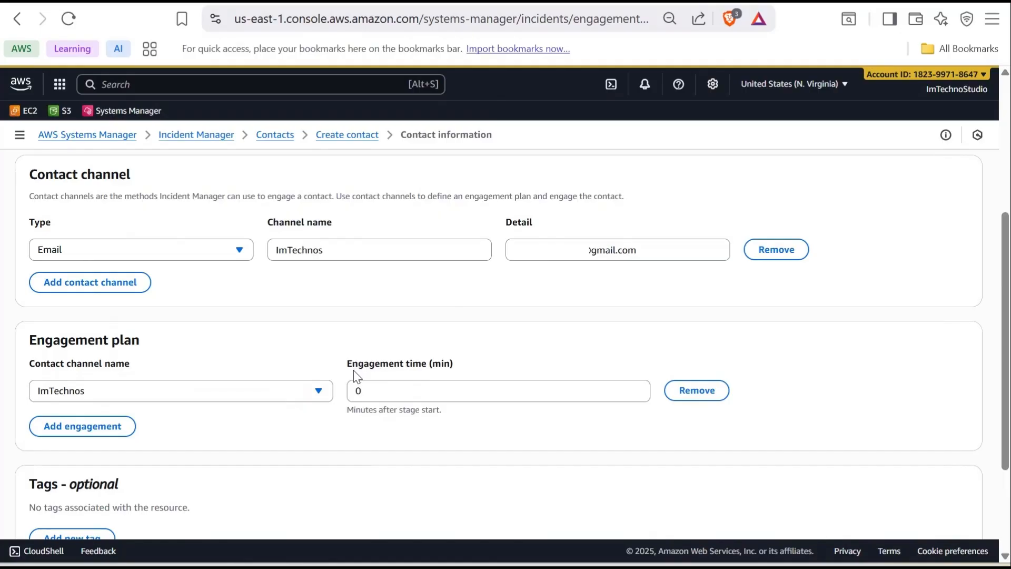
{"action": "scroll", "coordinate": [834, 392], "scroll_direction": "down", "scroll_amount": 3}
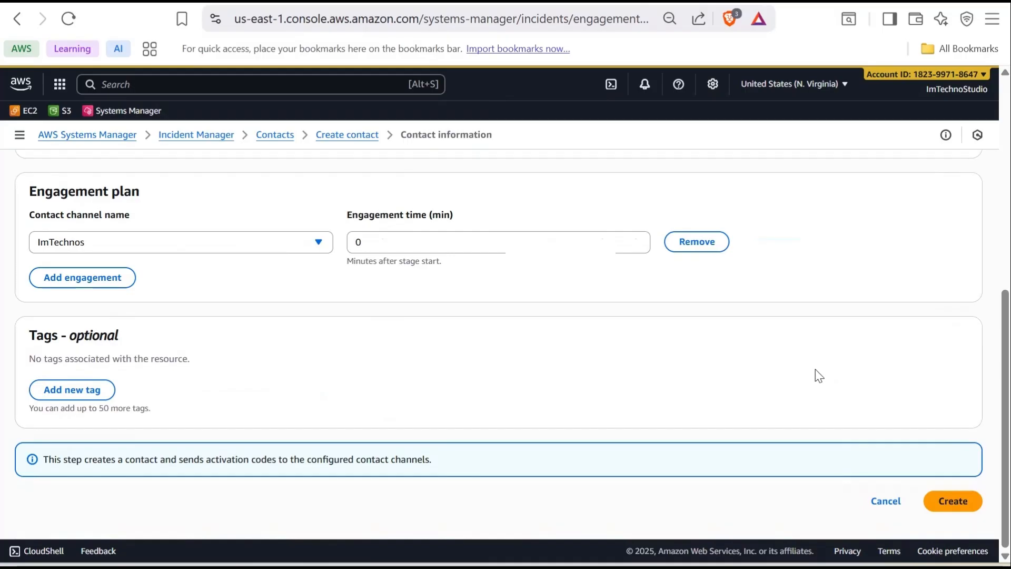
{"action": "left_click", "coordinate": [956, 504]}
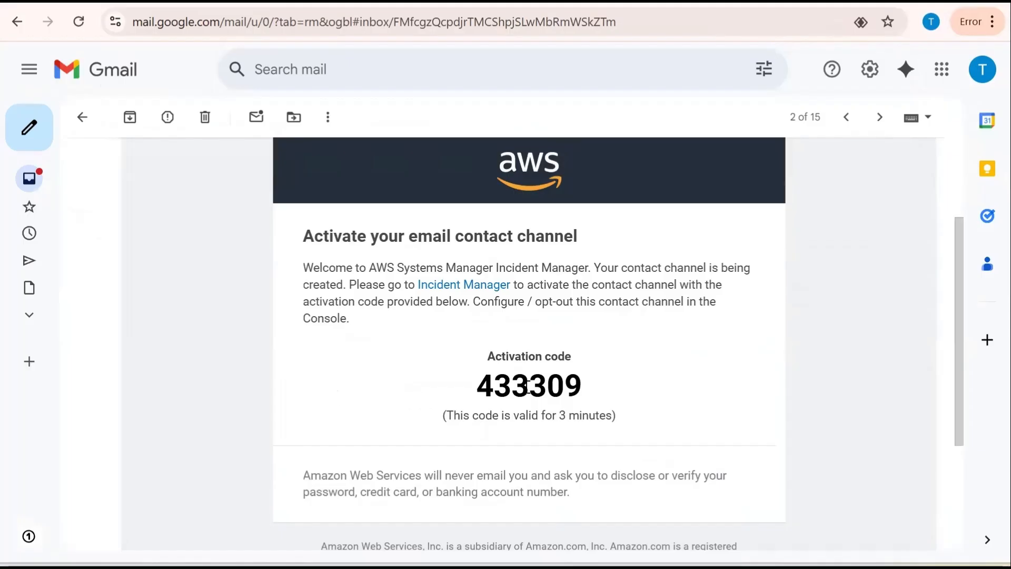
Step: Copy the activation code from the AWS email in Gmail, paste it for the ImTechnos channel in the AWS console and finish the activation
{"action": "double_click", "coordinate": [528, 387]}
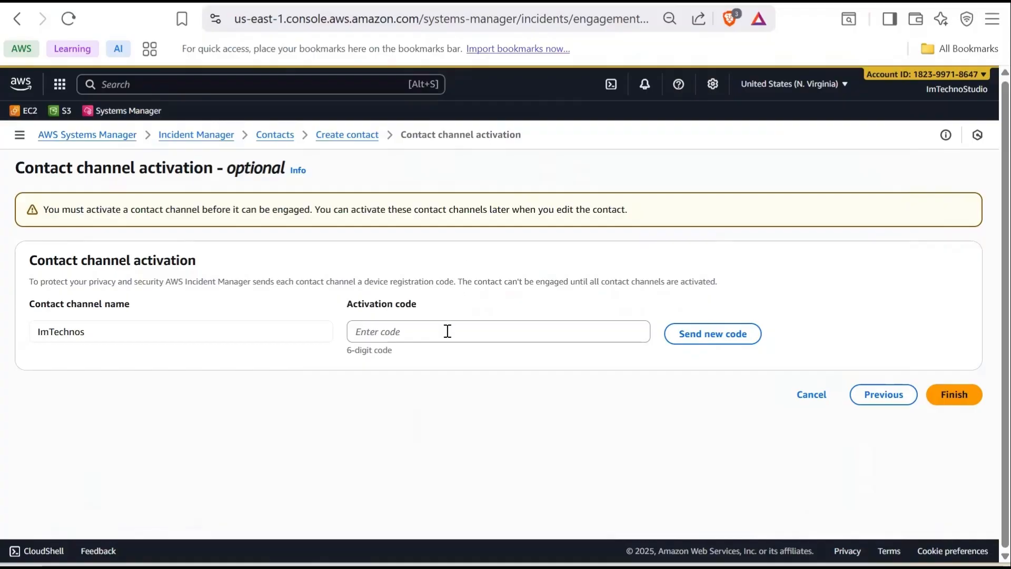
{"action": "left_click", "coordinate": [447, 330]}
{"action": "key", "text": "ctrl+v"}
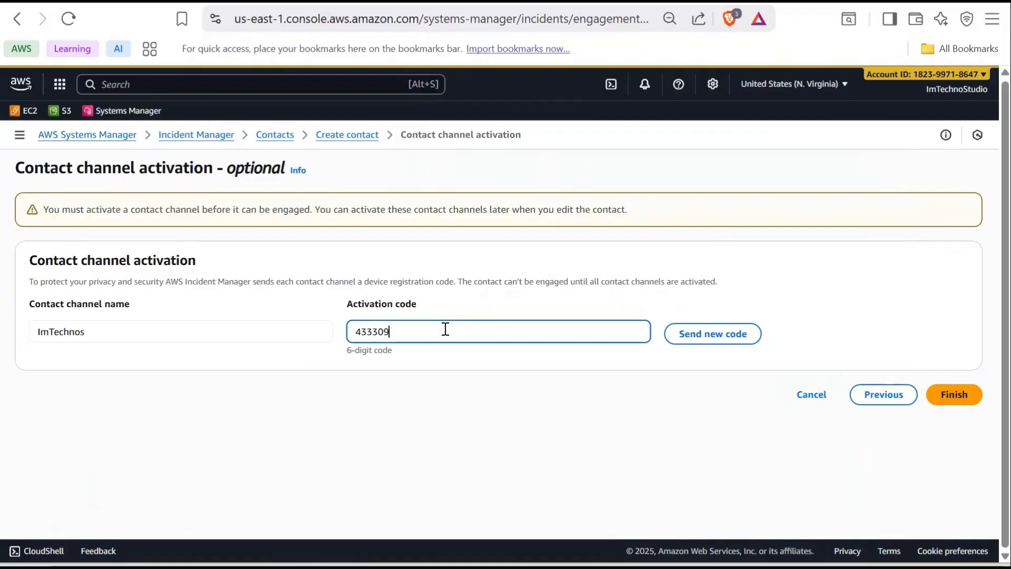
{"action": "left_click", "coordinate": [955, 395]}
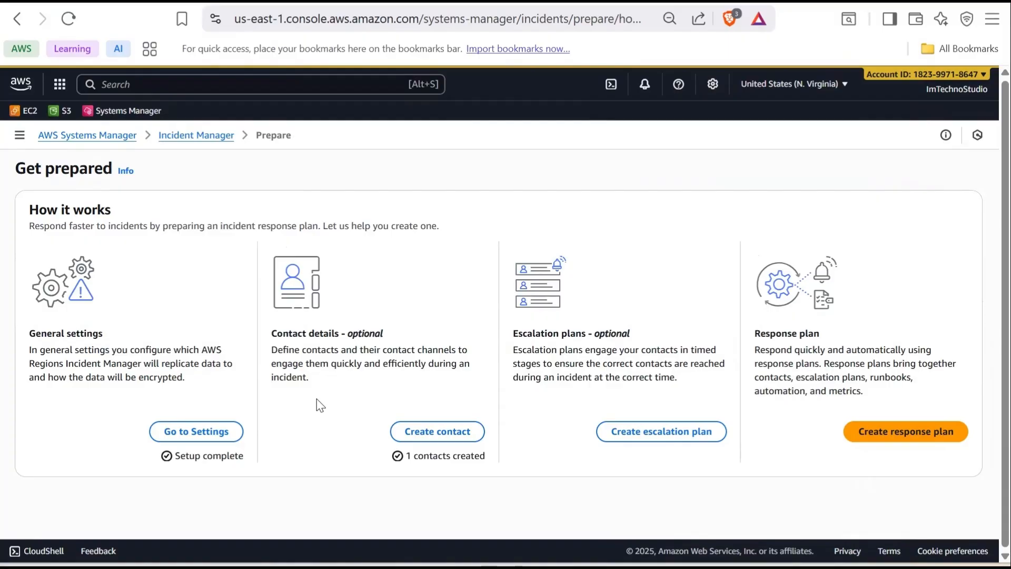
{"action": "key", "text": "alt+Tab"}
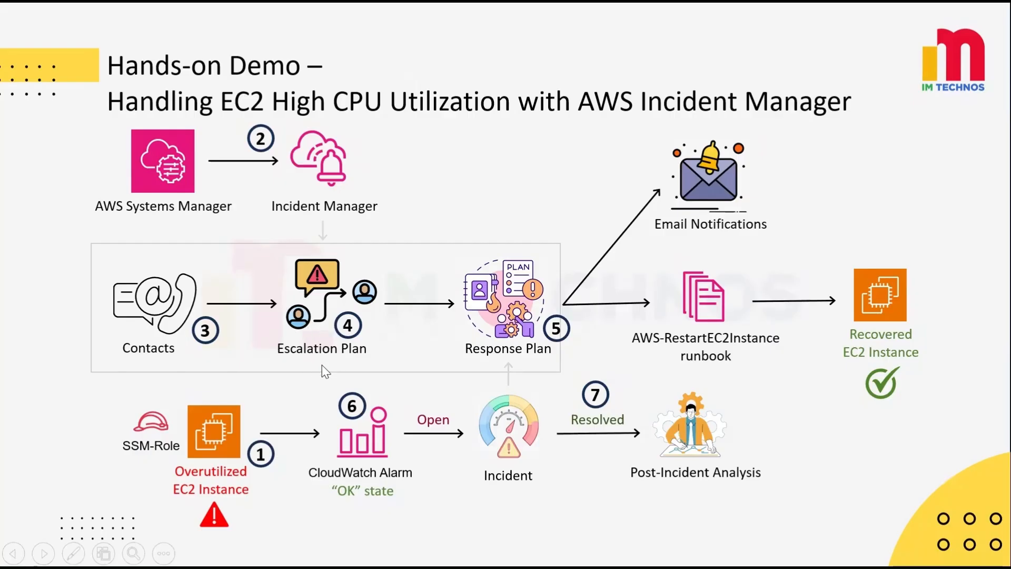
{"action": "key", "text": "alt+Tab"}
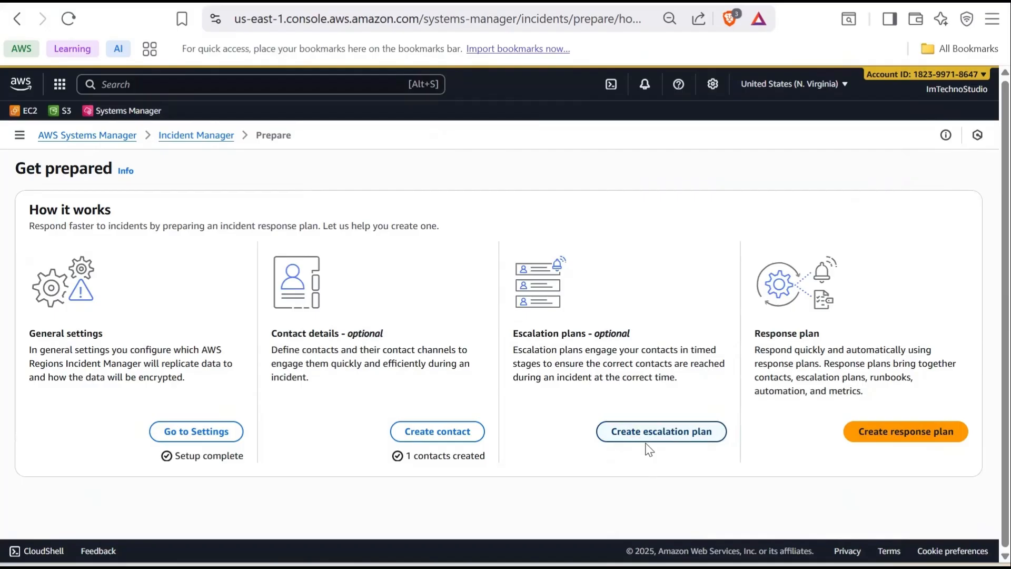
Step: Create the escalation plan HighCPU_EscalationPlan with alias highcpu_escalation and appsupport_contact as the Stage 1 escalation channel
{"action": "left_click", "coordinate": [662, 442]}
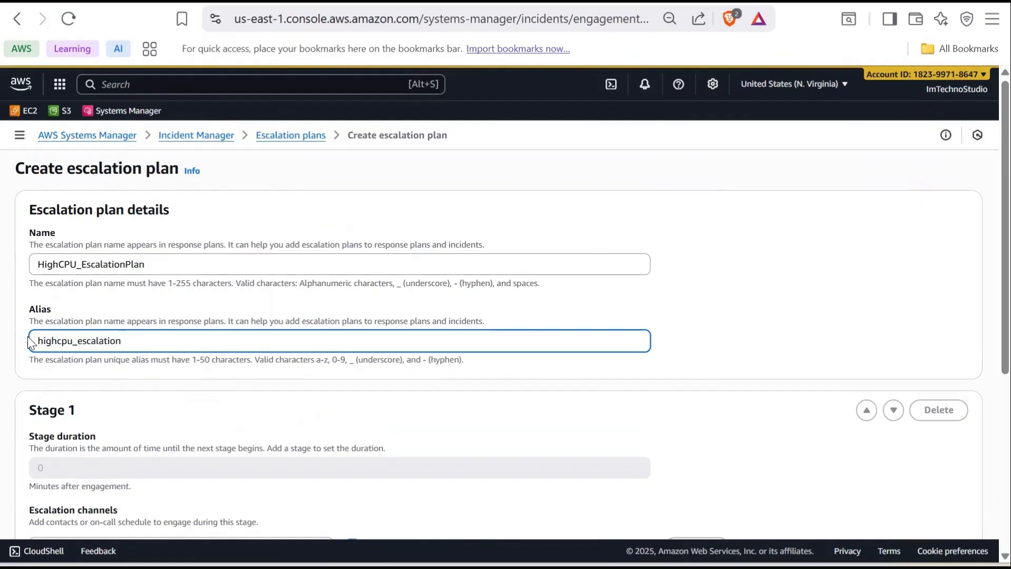
{"action": "scroll", "coordinate": [37, 347], "scroll_direction": "down", "scroll_amount": 3}
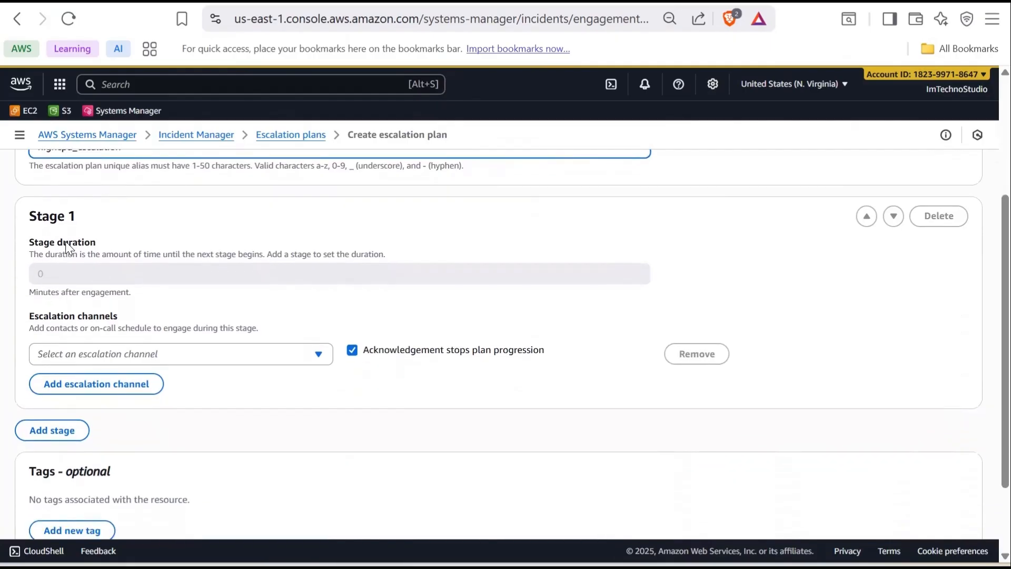
{"action": "scroll", "coordinate": [68, 247], "scroll_direction": "down", "scroll_amount": 1}
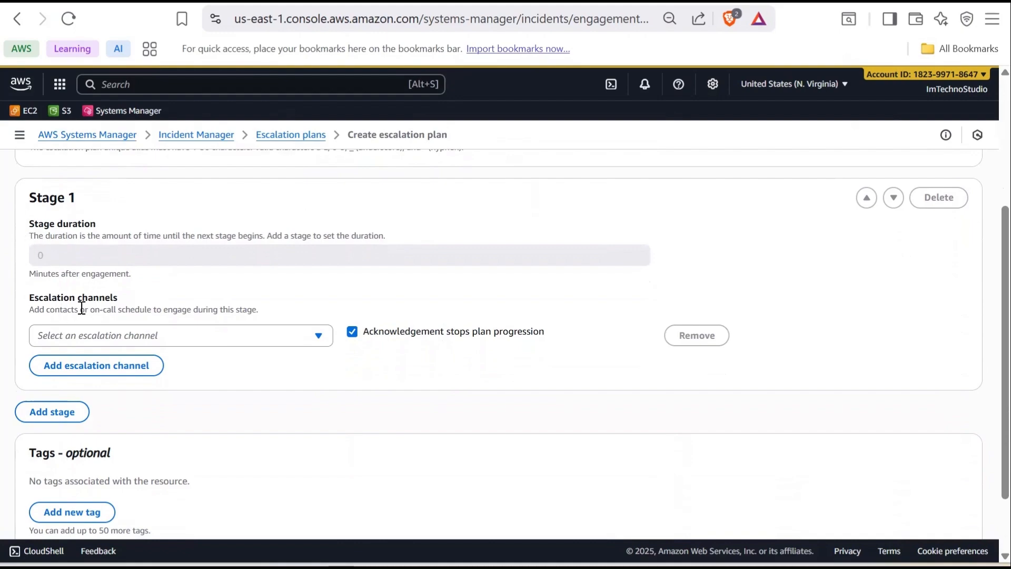
{"action": "left_click", "coordinate": [217, 336]}
{"action": "left_click", "coordinate": [160, 423]}
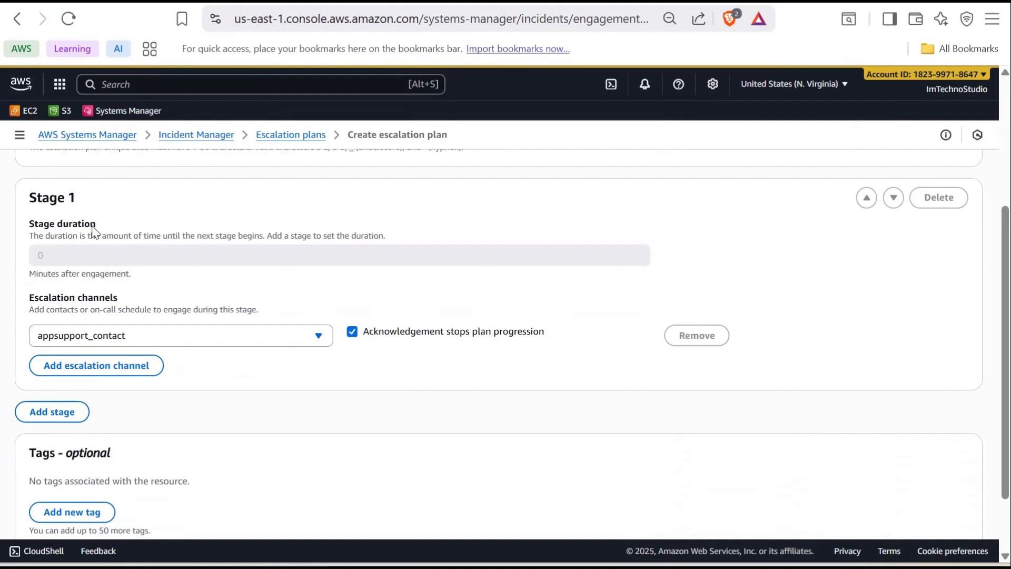
{"action": "scroll", "coordinate": [684, 404], "scroll_direction": "down", "scroll_amount": 2}
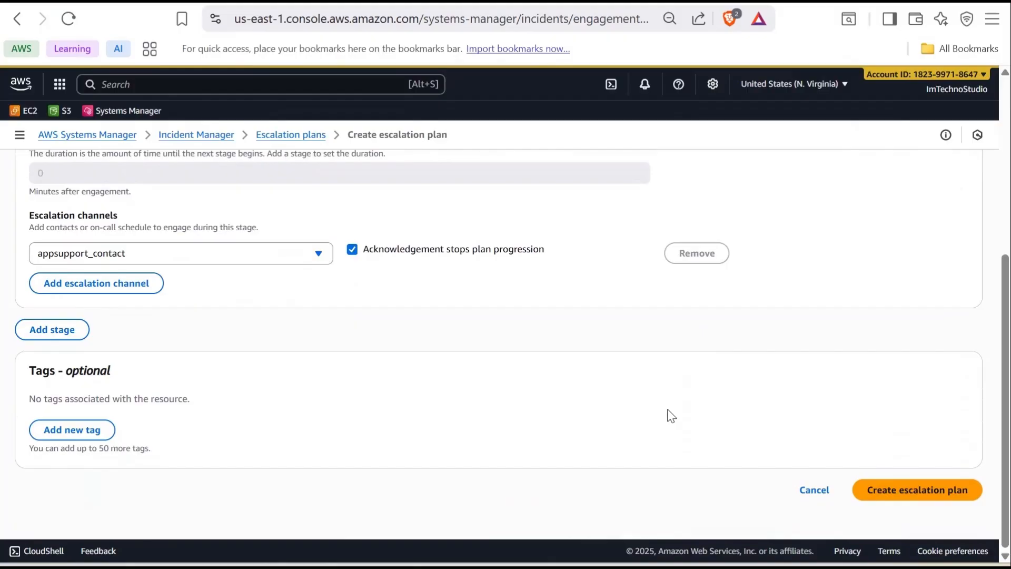
{"action": "left_click", "coordinate": [914, 491]}
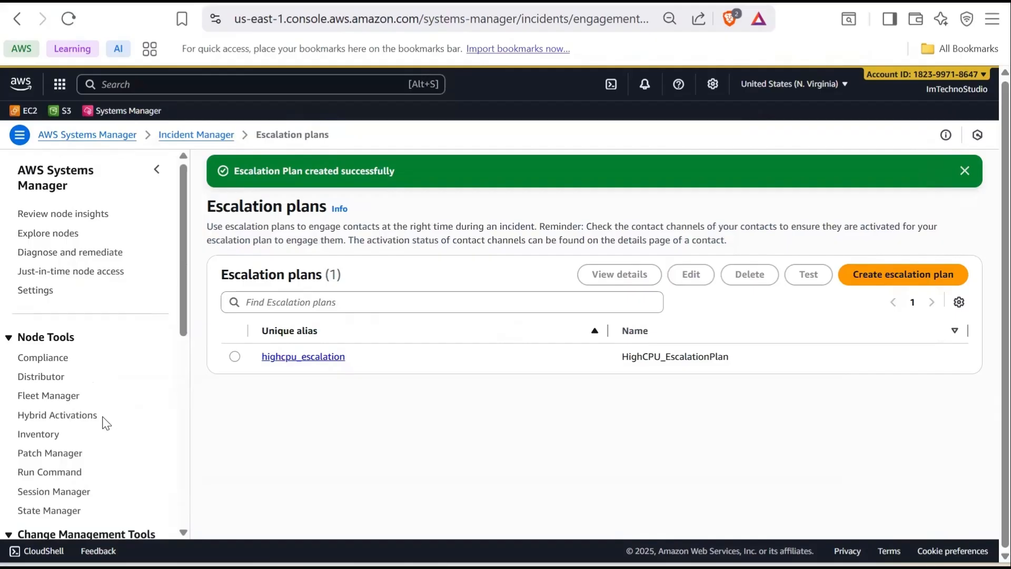
Step: Go to Incident Manager's response plans and start a new one named HighCPU_ResponsePlan
{"action": "scroll", "coordinate": [100, 416], "scroll_direction": "down", "scroll_amount": 5}
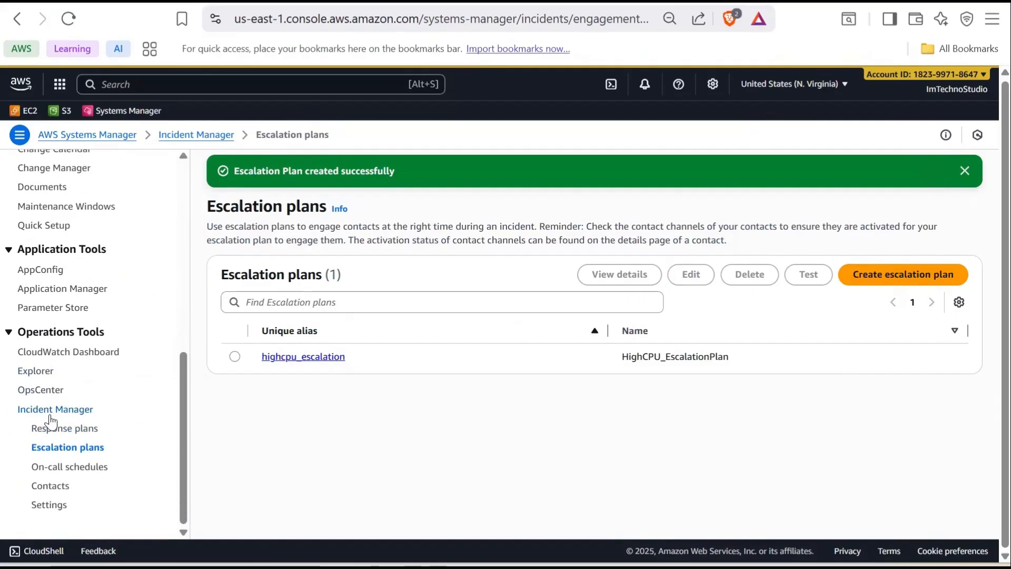
{"action": "left_click", "coordinate": [65, 429]}
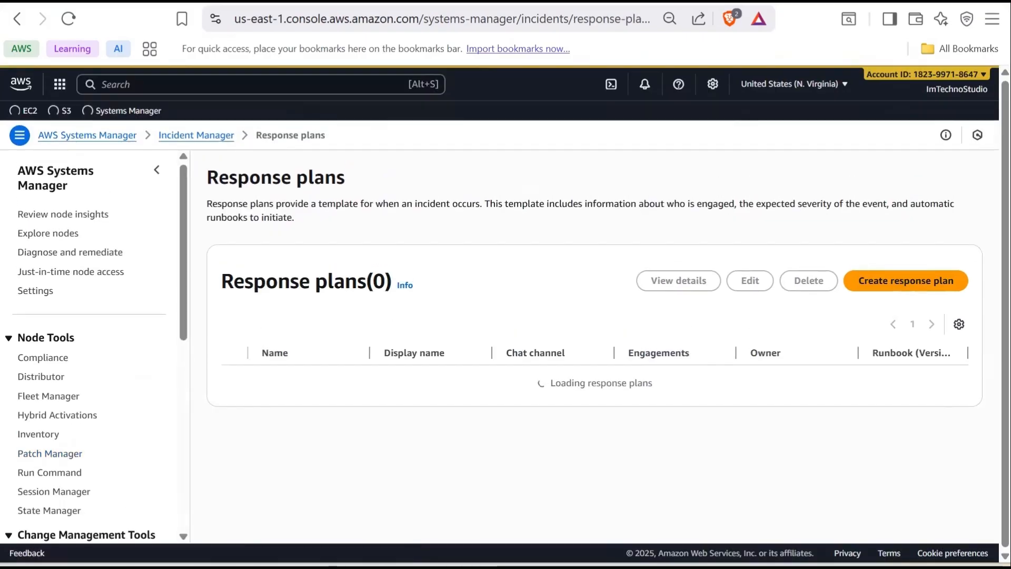
{"action": "left_click", "coordinate": [912, 287]}
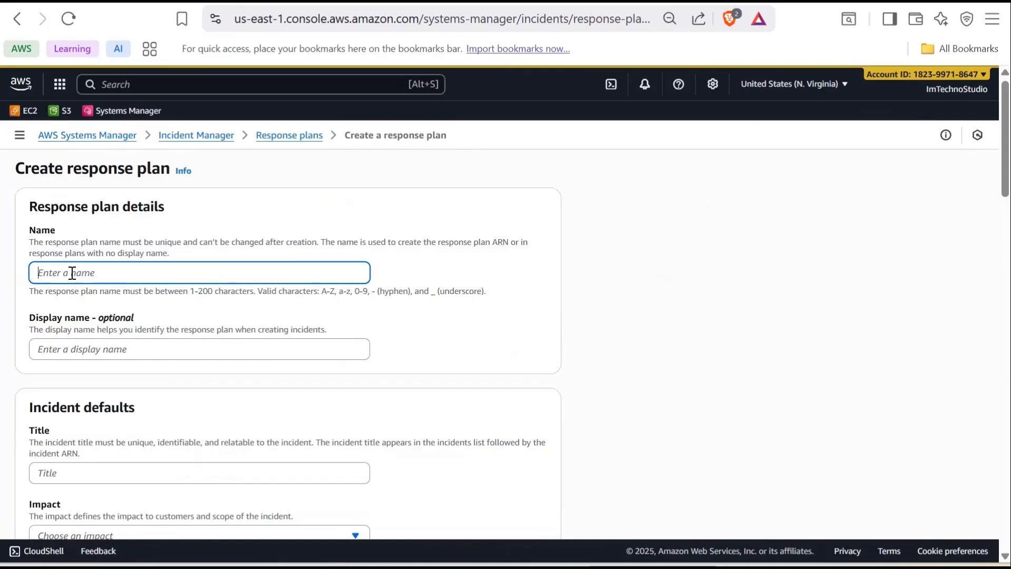
{"action": "type", "text": "HighCPU_ResponsePlan"}
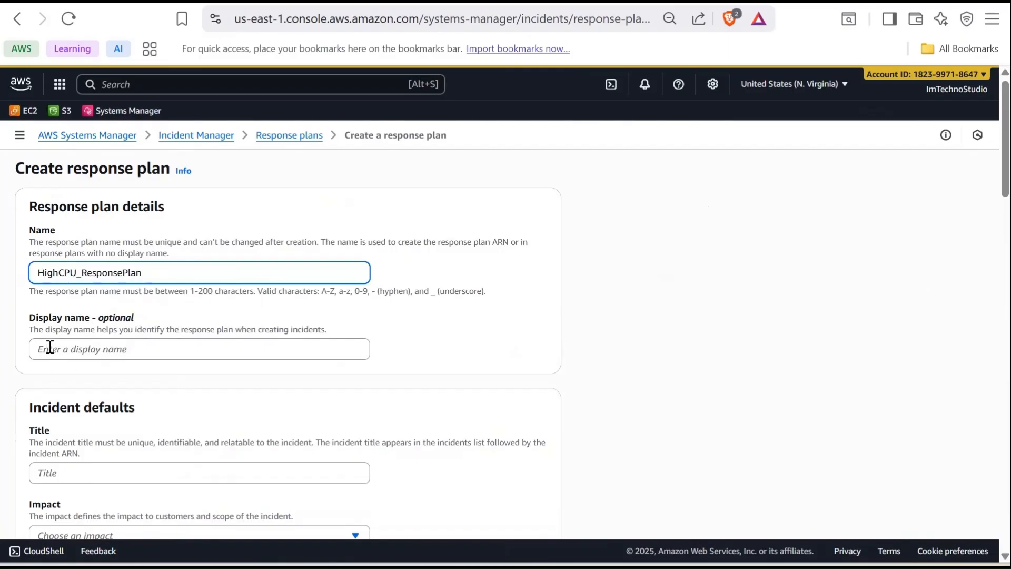
Step: Set the incident defaults to the title High CPU Utilization Detected and the impact Medium
{"action": "scroll", "coordinate": [58, 261], "scroll_direction": "down", "scroll_amount": 3}
{"action": "scroll", "coordinate": [57, 262], "scroll_direction": "up", "scroll_amount": 3}
{"action": "scroll", "coordinate": [57, 261], "scroll_direction": "down", "scroll_amount": 4}
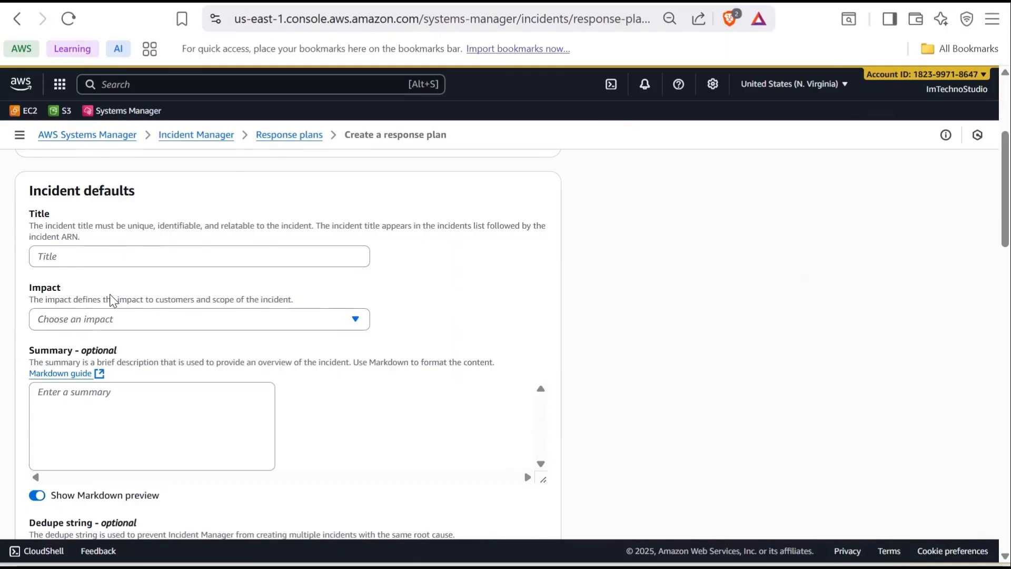
{"action": "left_click", "coordinate": [99, 256]}
{"action": "type", "text": "High CPU Utilization Detected"}
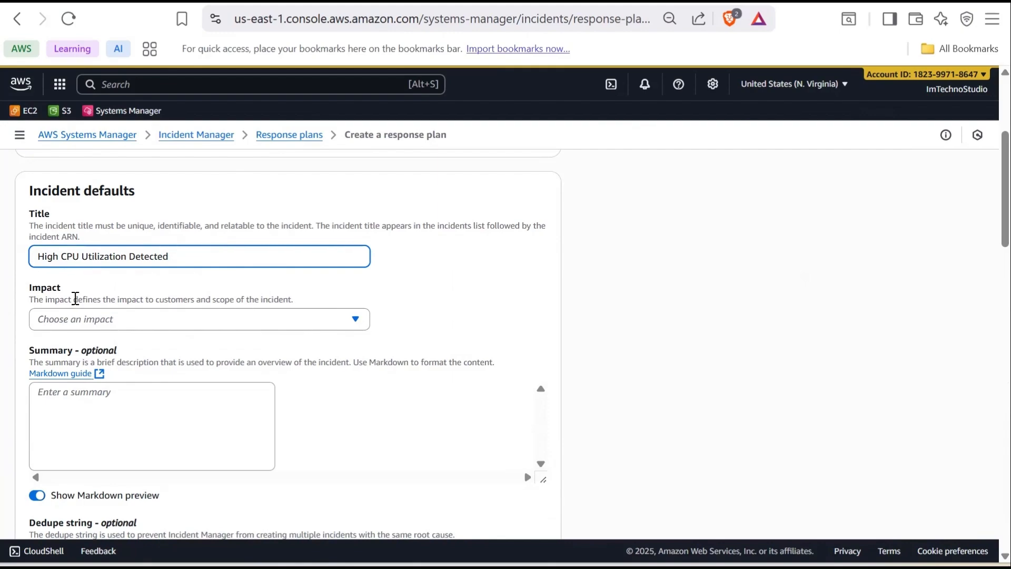
{"action": "left_click", "coordinate": [138, 320]}
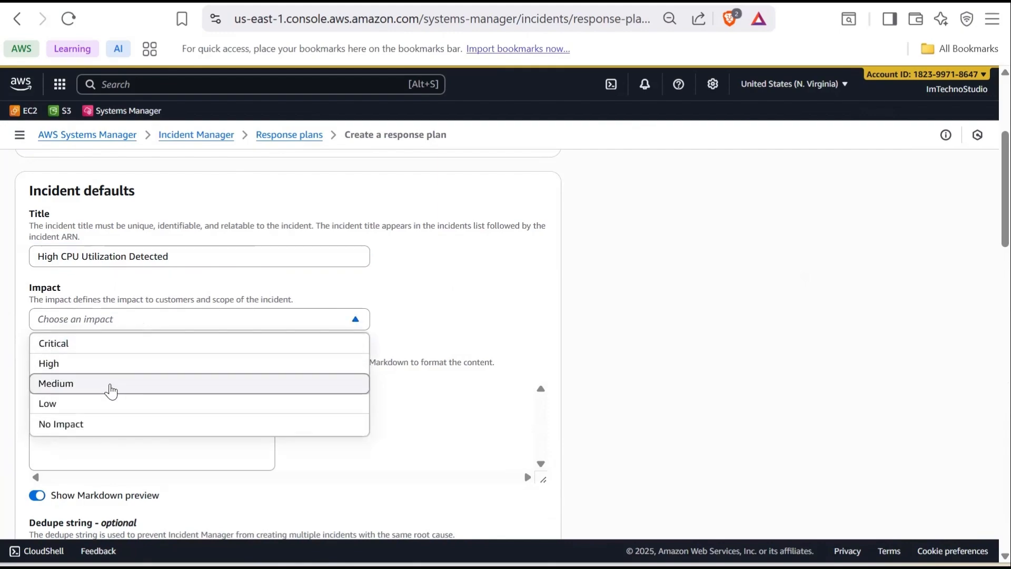
{"action": "left_click", "coordinate": [110, 384]}
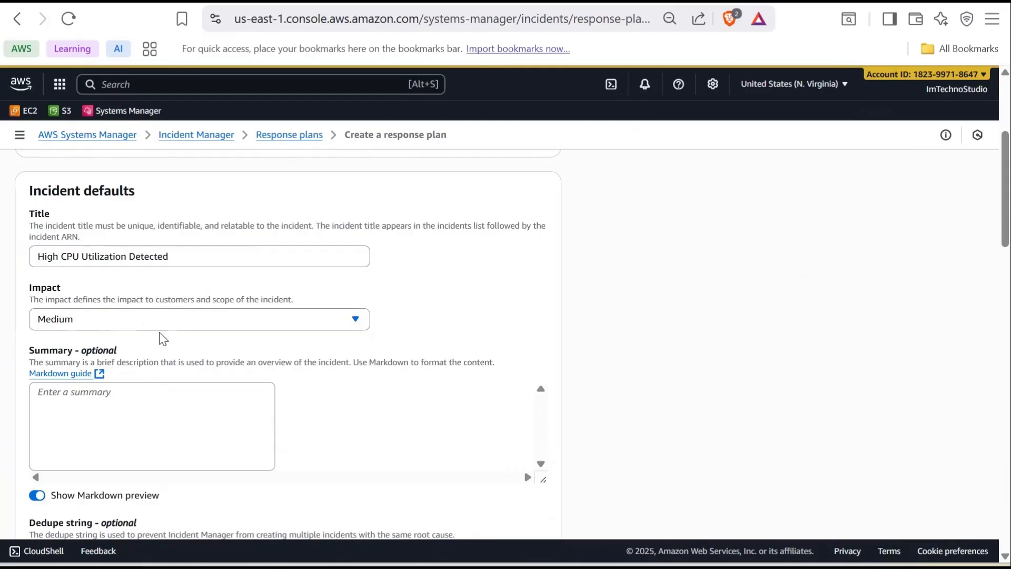
Step: Enter the incident summary "EC2 instance running production workload is experiencing high CPU usage. Immediate attention required"
{"action": "scroll", "coordinate": [157, 335], "scroll_direction": "down", "scroll_amount": 2}
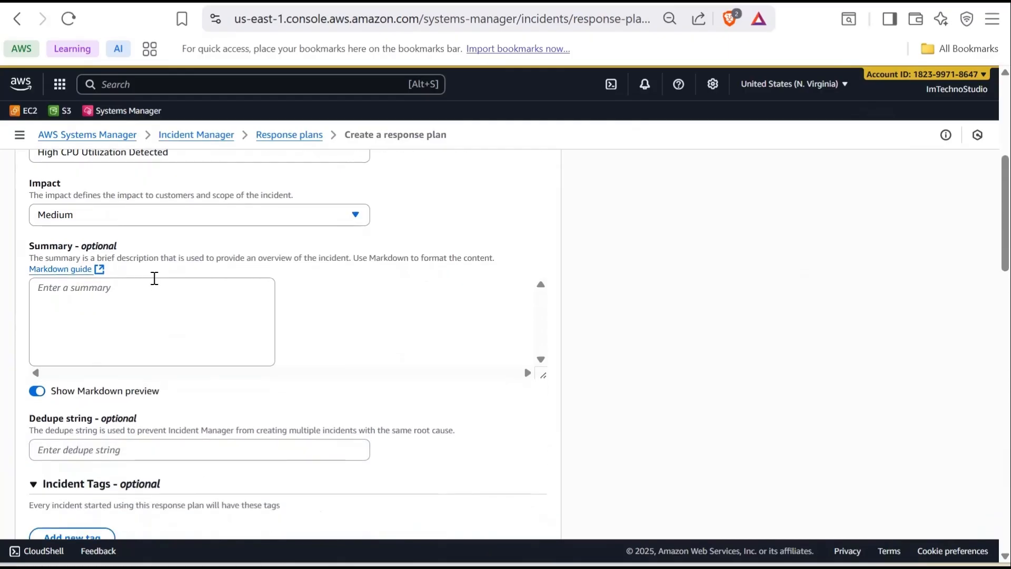
{"action": "left_click", "coordinate": [67, 307]}
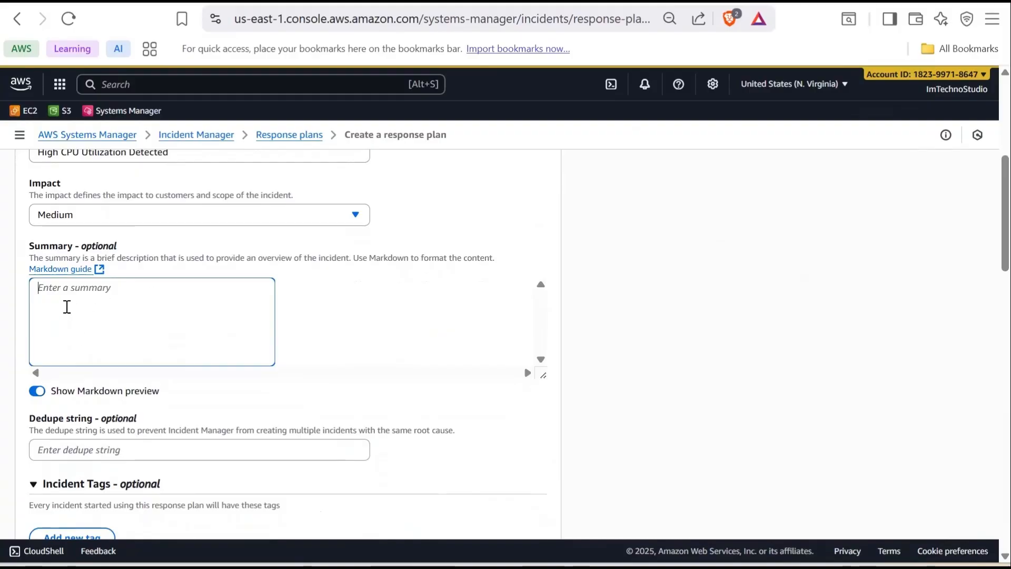
{"action": "type", "text": "EC2 instance running production workload is experiencing high CPU usage. Immediate attention "}
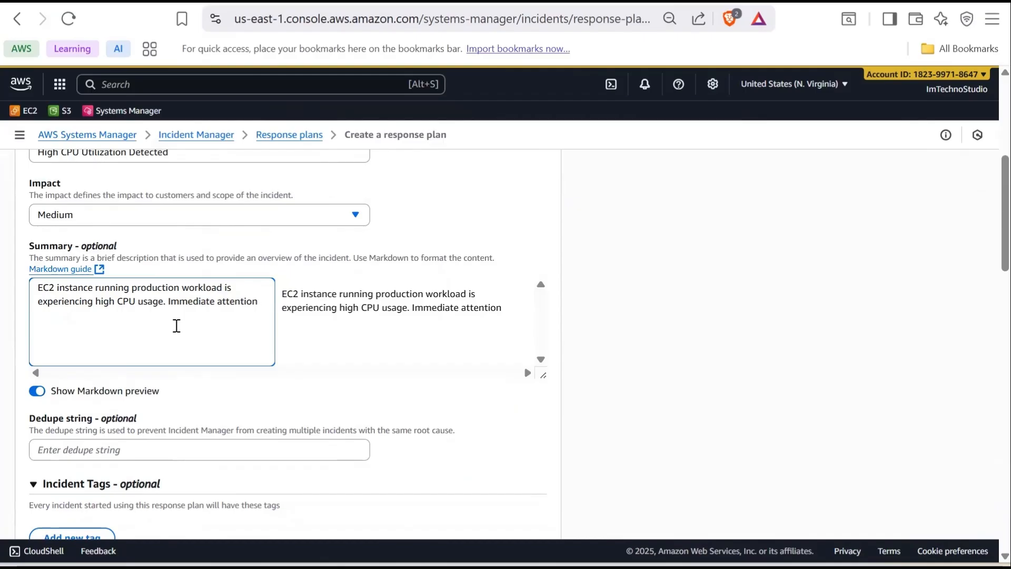
{"action": "type", "text": "required"}
Step: Add the escalation plan HighCPU_EscalationPlan and the contact CriticalIncident_Contact as engagements of the response plan
{"action": "scroll", "coordinate": [92, 328], "scroll_direction": "down", "scroll_amount": 2}
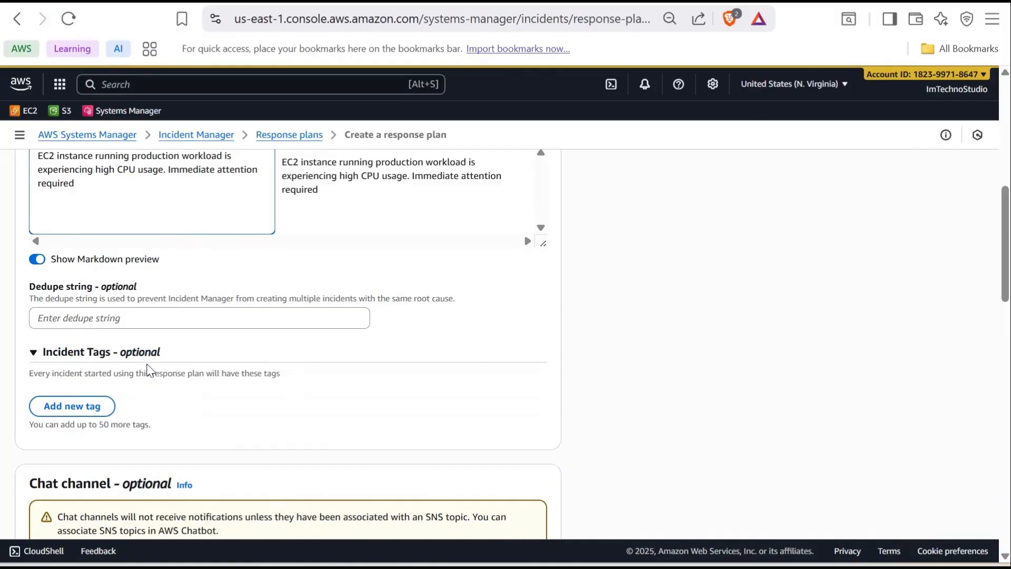
{"action": "scroll", "coordinate": [137, 376], "scroll_direction": "down", "scroll_amount": 4}
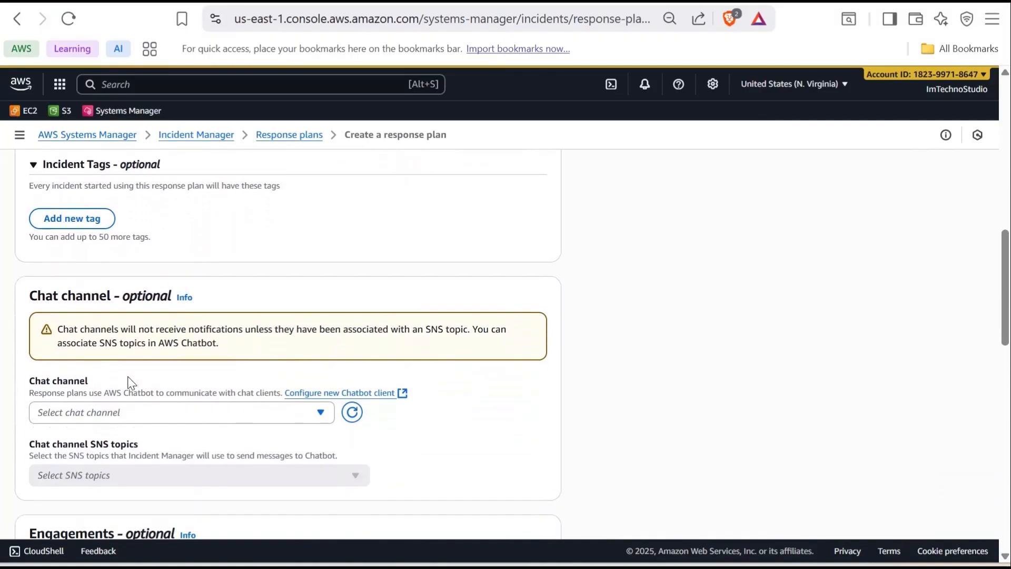
{"action": "scroll", "coordinate": [131, 384], "scroll_direction": "down", "scroll_amount": 2}
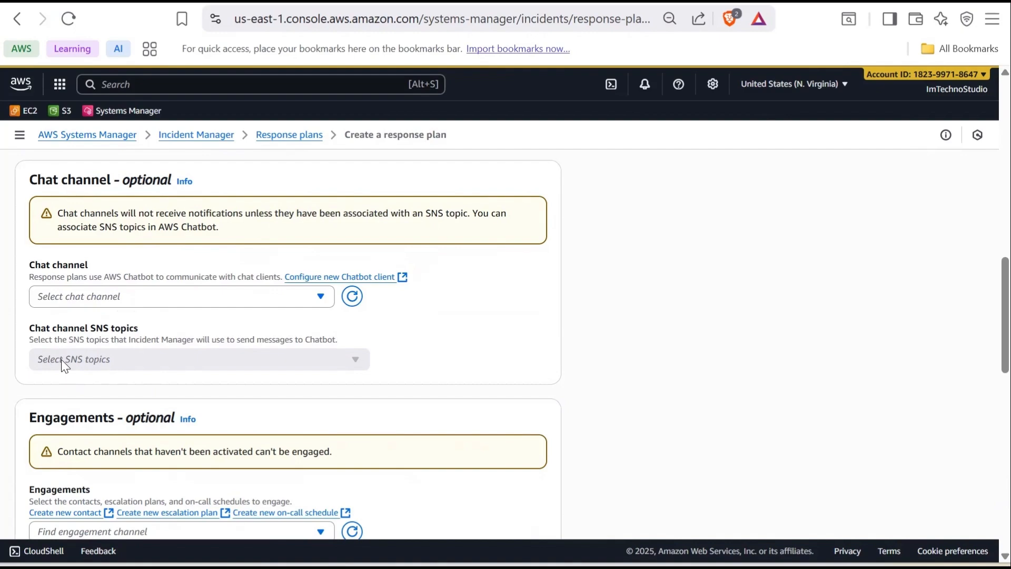
{"action": "scroll", "coordinate": [101, 338], "scroll_direction": "down", "scroll_amount": 4}
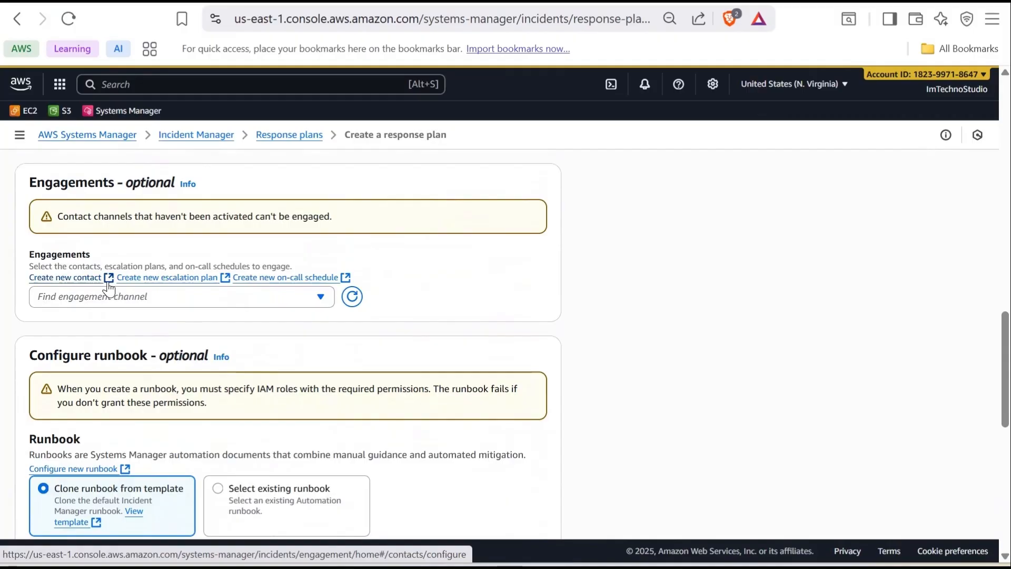
{"action": "left_click", "coordinate": [166, 305]}
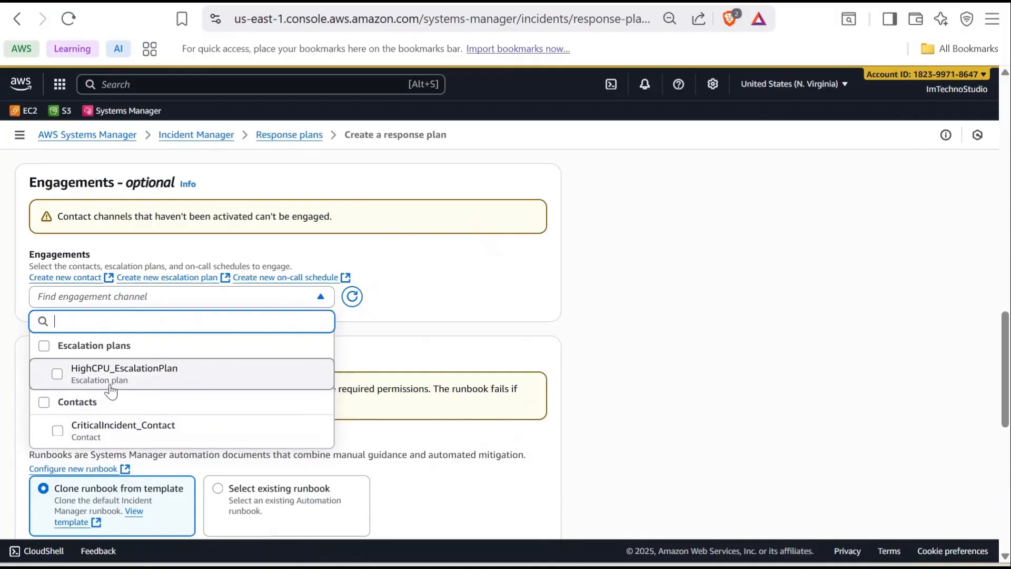
{"action": "left_click", "coordinate": [57, 373]}
{"action": "left_click", "coordinate": [57, 430]}
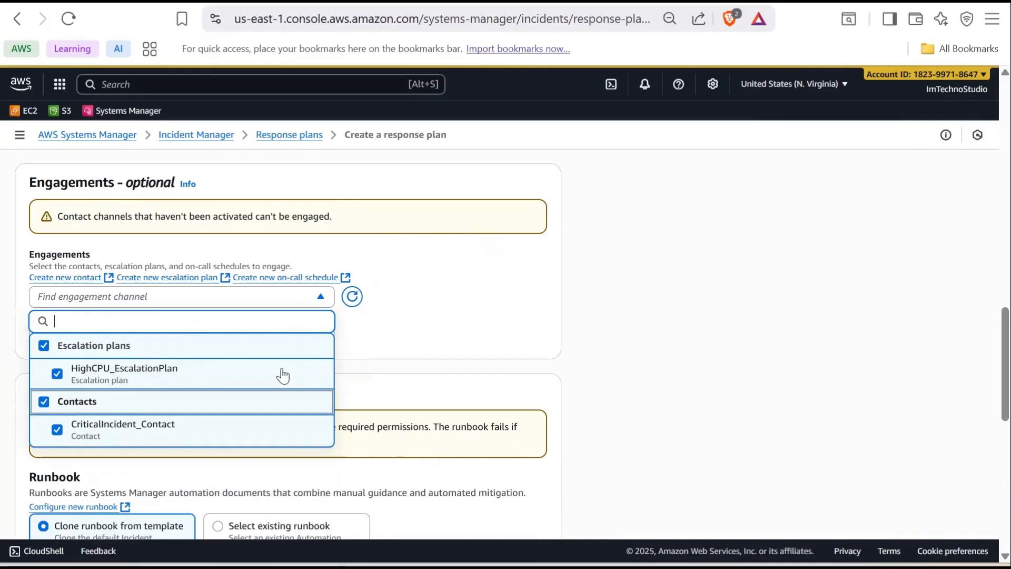
{"action": "left_click", "coordinate": [433, 335]}
Step: Configure the response plan to use the existing runbook AWS-RestartEC2Instance owned by Amazon
{"action": "scroll", "coordinate": [312, 384], "scroll_direction": "down", "scroll_amount": 3}
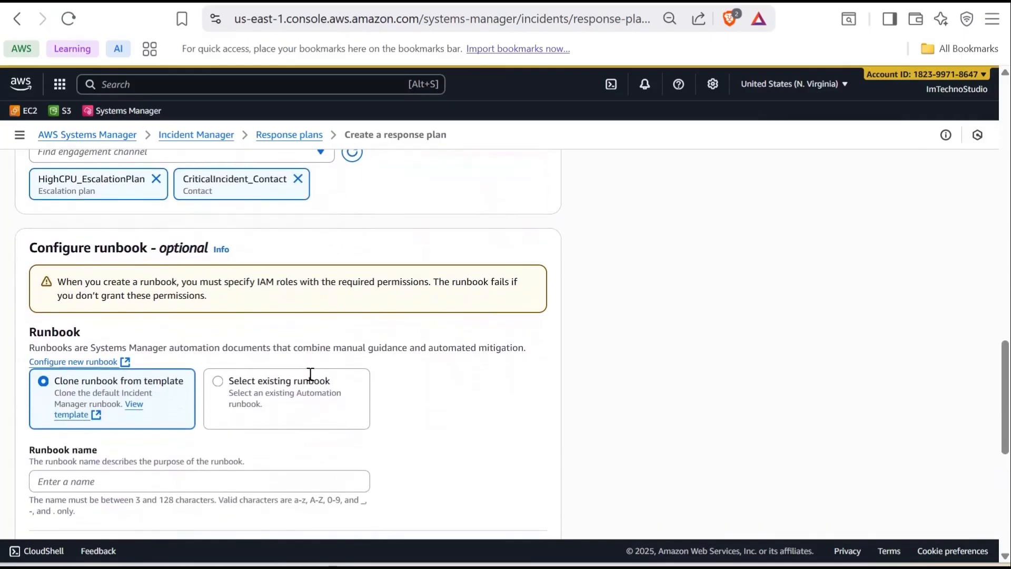
{"action": "scroll", "coordinate": [310, 373], "scroll_direction": "down", "scroll_amount": 2}
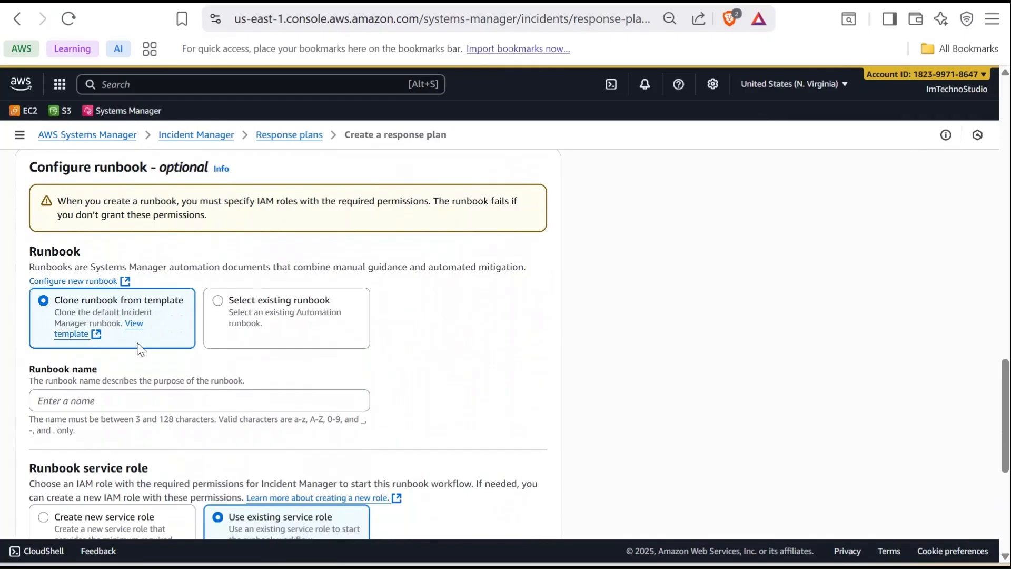
{"action": "left_click", "coordinate": [218, 303]}
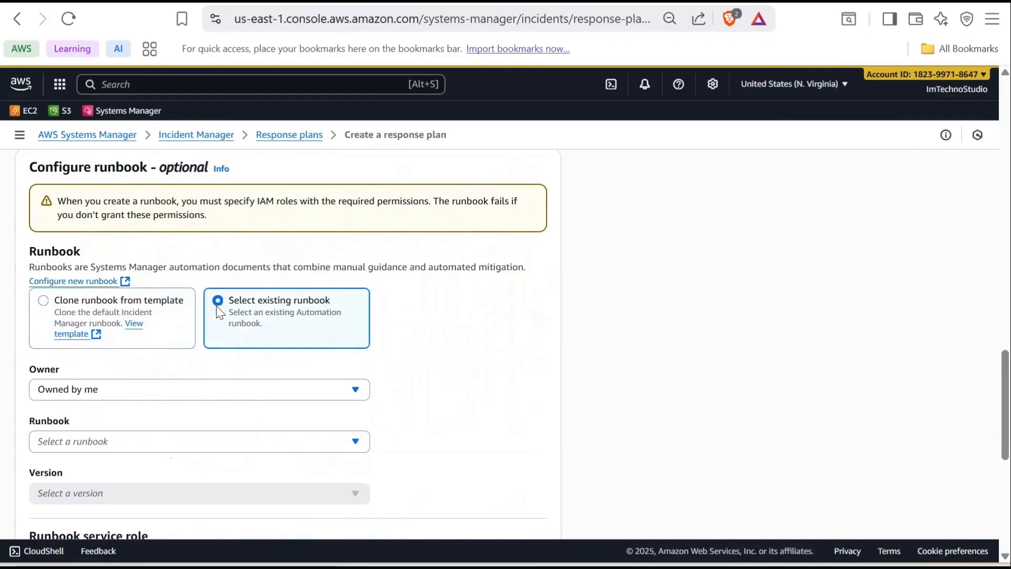
{"action": "scroll", "coordinate": [216, 314], "scroll_direction": "down", "scroll_amount": 3}
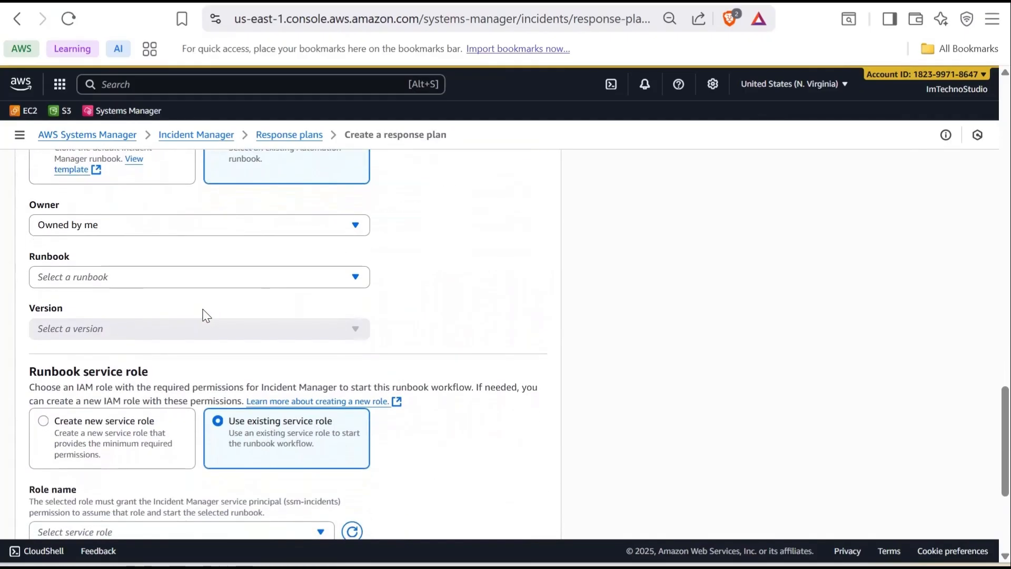
{"action": "left_click", "coordinate": [195, 222]}
{"action": "left_click", "coordinate": [189, 290]}
{"action": "left_click", "coordinate": [166, 282]}
{"action": "type", "text": "a"}
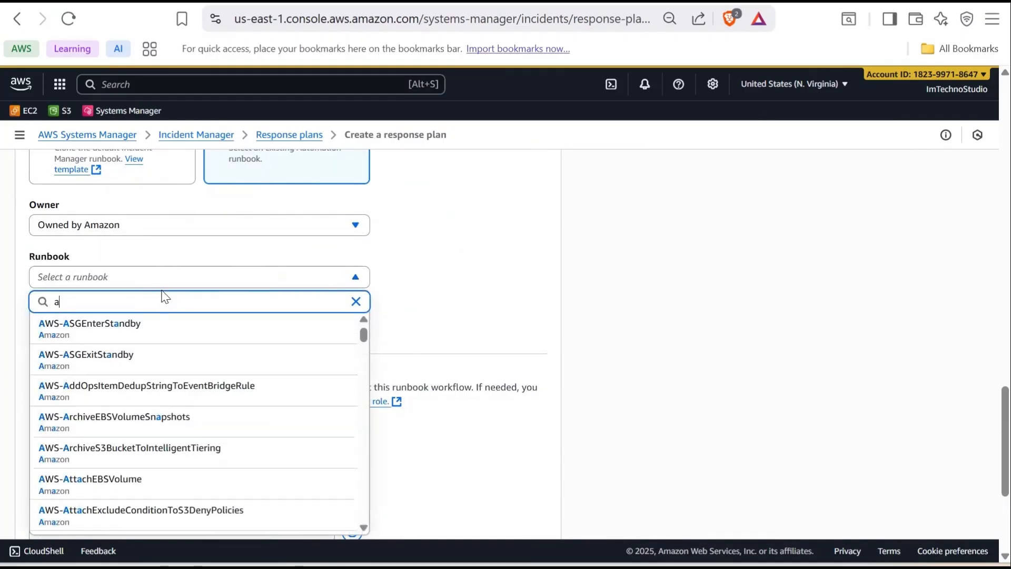
{"action": "type", "text": "ws-restar"}
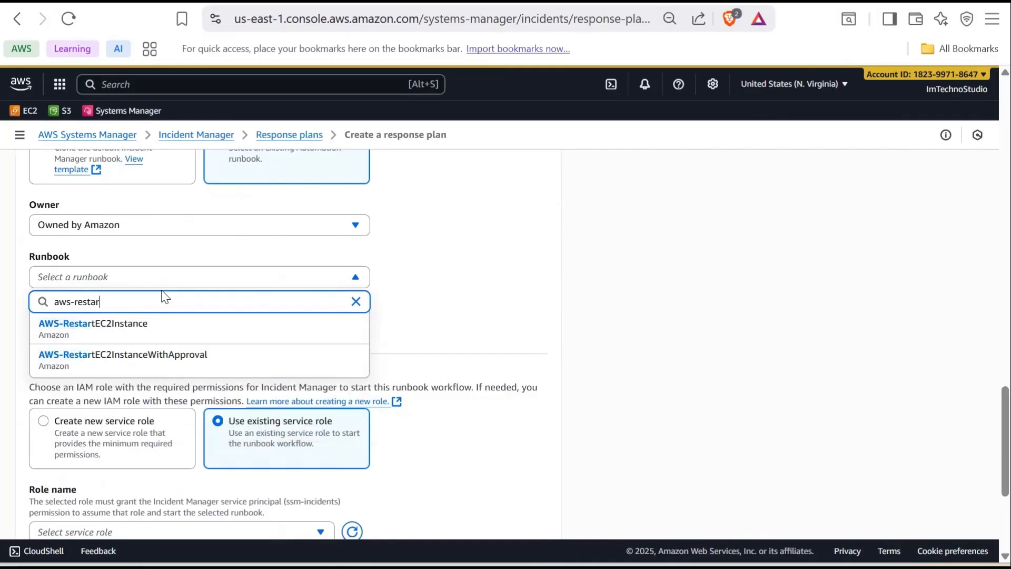
{"action": "left_click", "coordinate": [149, 328]}
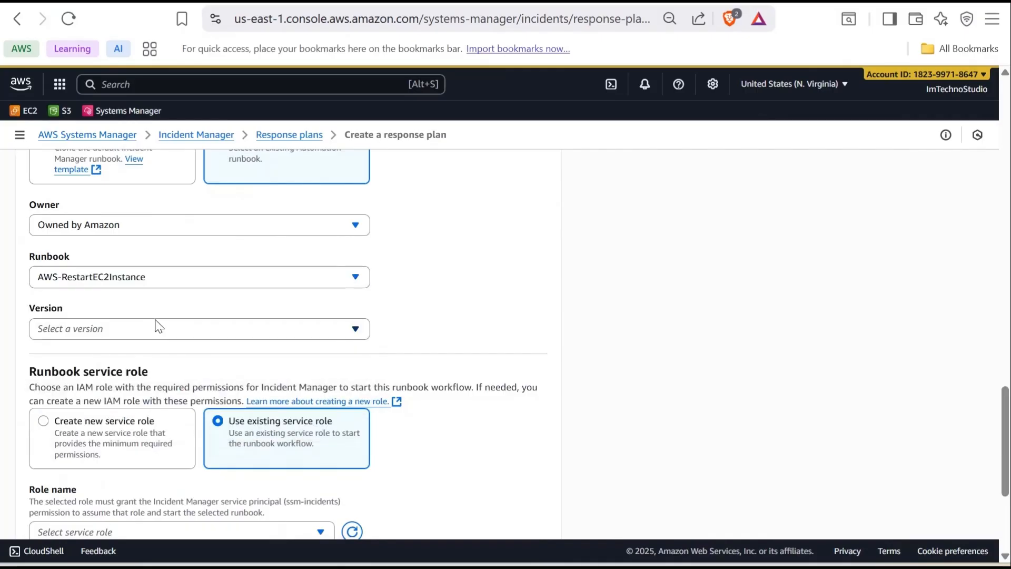
Step: Set the runbook version to Latest at the time of execution and its static InstanceId parameter to ["i-00581bf5212d349fa"]
{"action": "scroll", "coordinate": [157, 327], "scroll_direction": "down", "scroll_amount": 3}
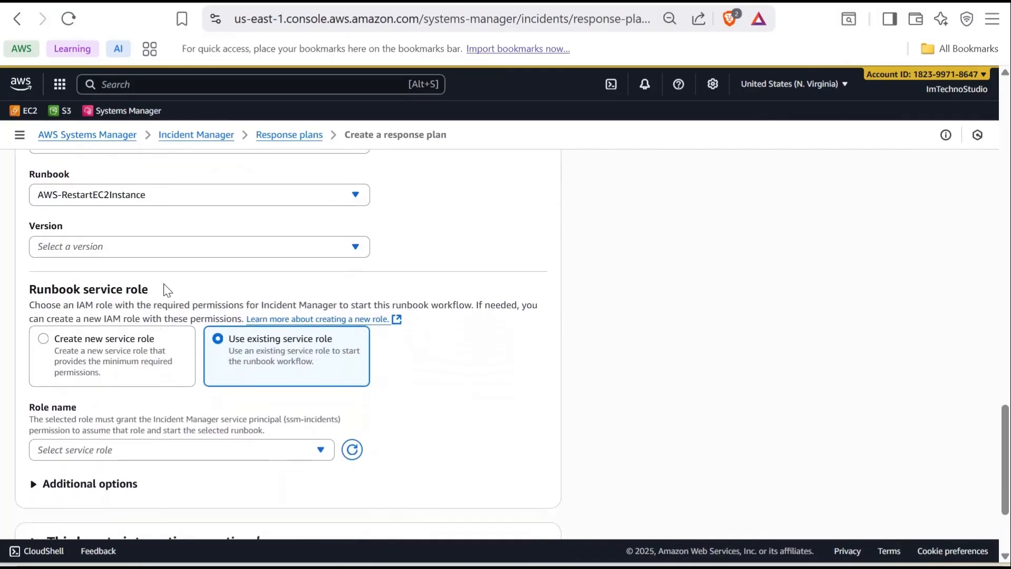
{"action": "left_click", "coordinate": [159, 251]}
{"action": "left_click", "coordinate": [153, 293]}
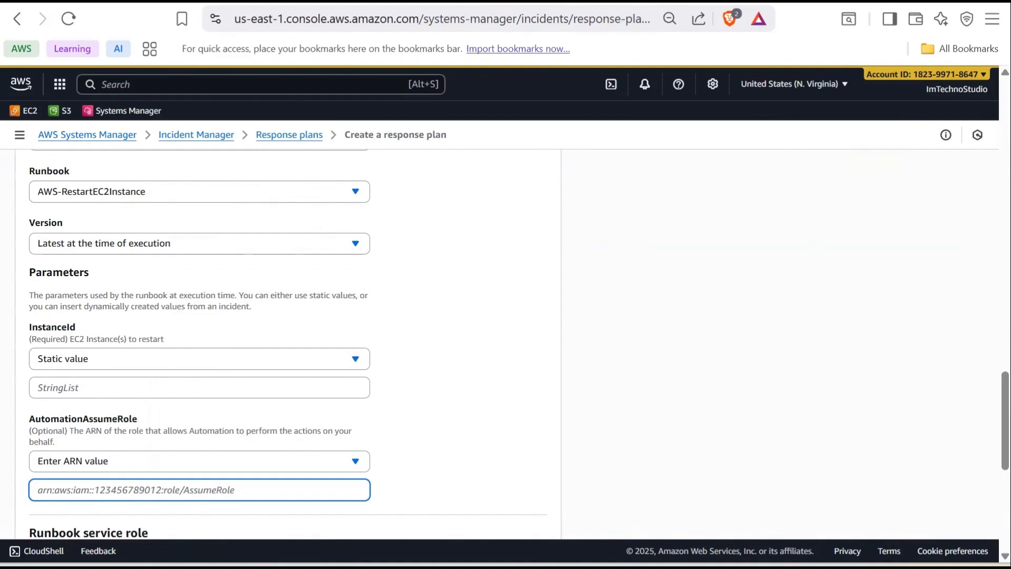
{"action": "left_click", "coordinate": [126, 1]}
{"action": "left_click_drag", "start_coordinate": [513, 236], "coordinate": [409, 236]}
{"action": "key", "text": "ctrl+c"}
{"action": "key", "text": "ctrl+v"}
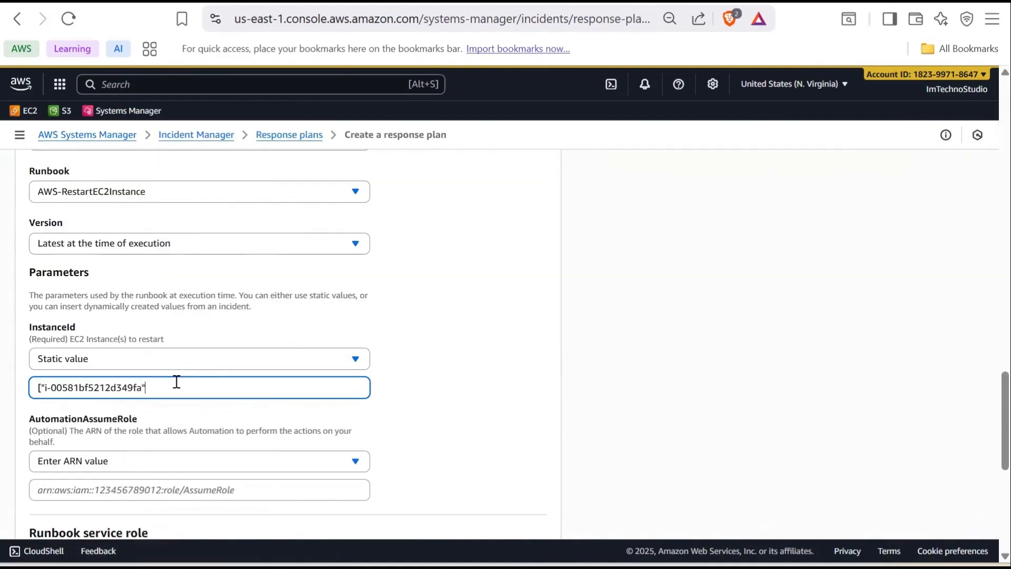
{"action": "scroll", "coordinate": [178, 381], "scroll_direction": "down", "scroll_amount": 3}
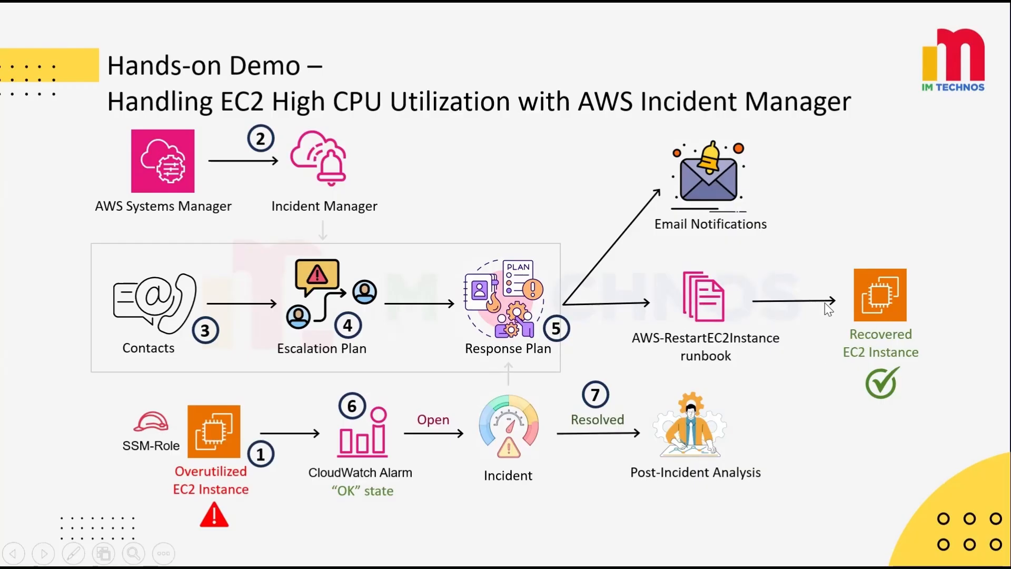
{"action": "left_click", "coordinate": [679, 317]}
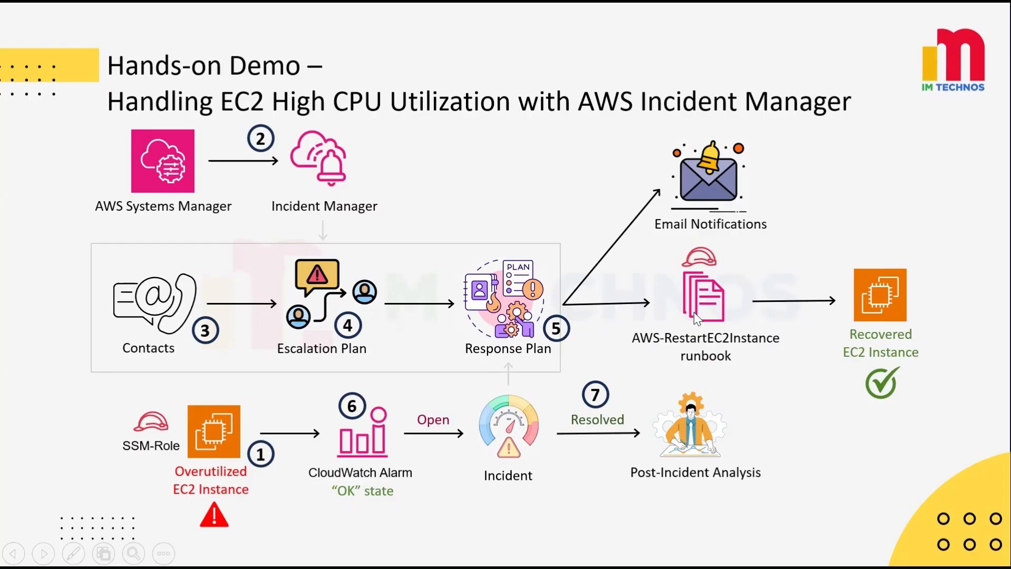
{"action": "left_click", "coordinate": [728, 315]}
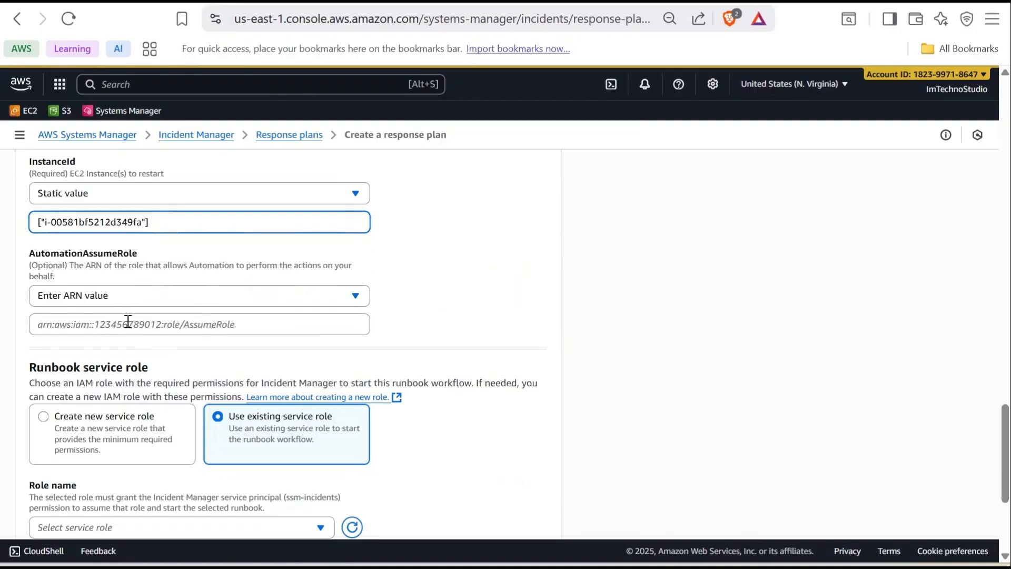
Step: Set AutomationAssumeRole to create and use a new service role with the AmazonSSMAutomationRole managed policy attached
{"action": "left_click", "coordinate": [136, 299]}
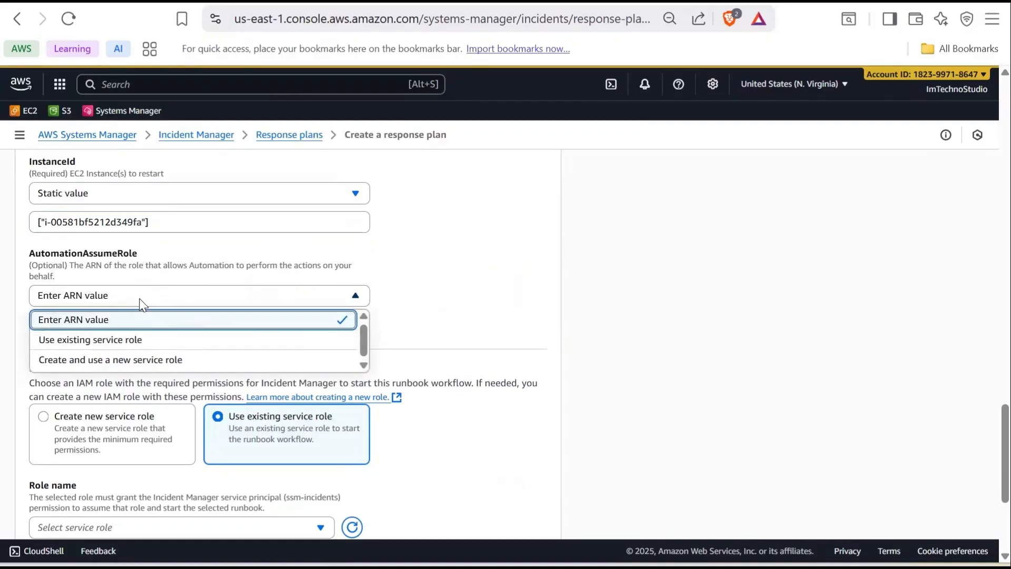
{"action": "left_click", "coordinate": [126, 363]}
{"action": "scroll", "coordinate": [79, 368], "scroll_direction": "down", "scroll_amount": 2}
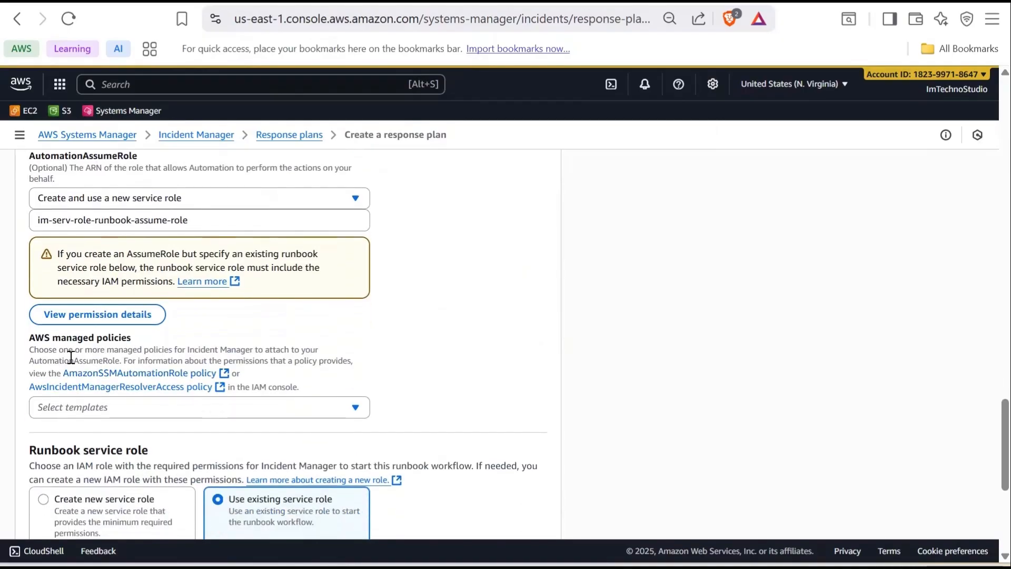
{"action": "scroll", "coordinate": [85, 397], "scroll_direction": "down", "scroll_amount": 1}
{"action": "left_click", "coordinate": [89, 394]}
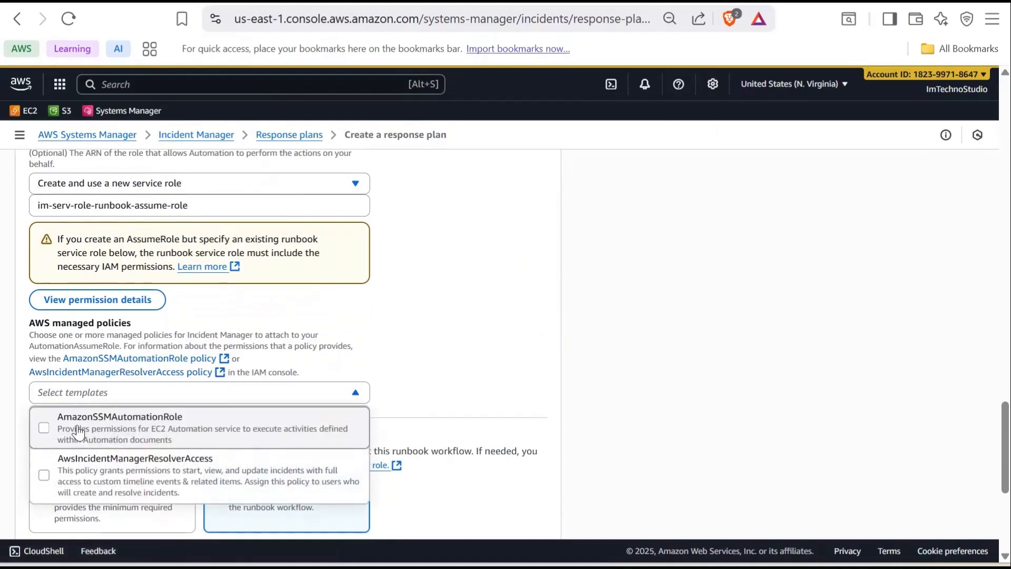
{"action": "left_click", "coordinate": [44, 428]}
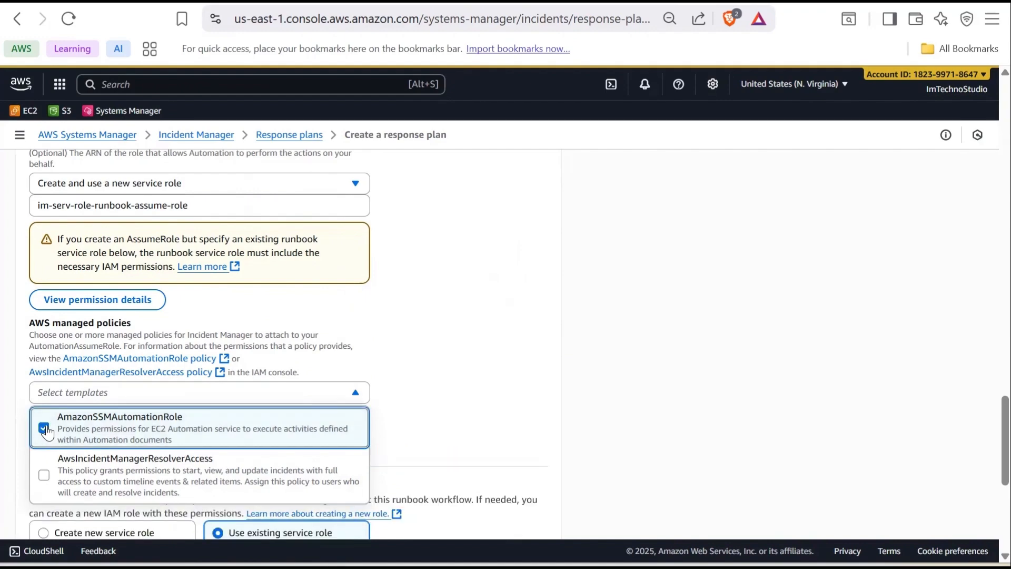
{"action": "left_click", "coordinate": [107, 169]}
{"action": "left_click_drag", "start_coordinate": [83, 165], "coordinate": [121, 165]}
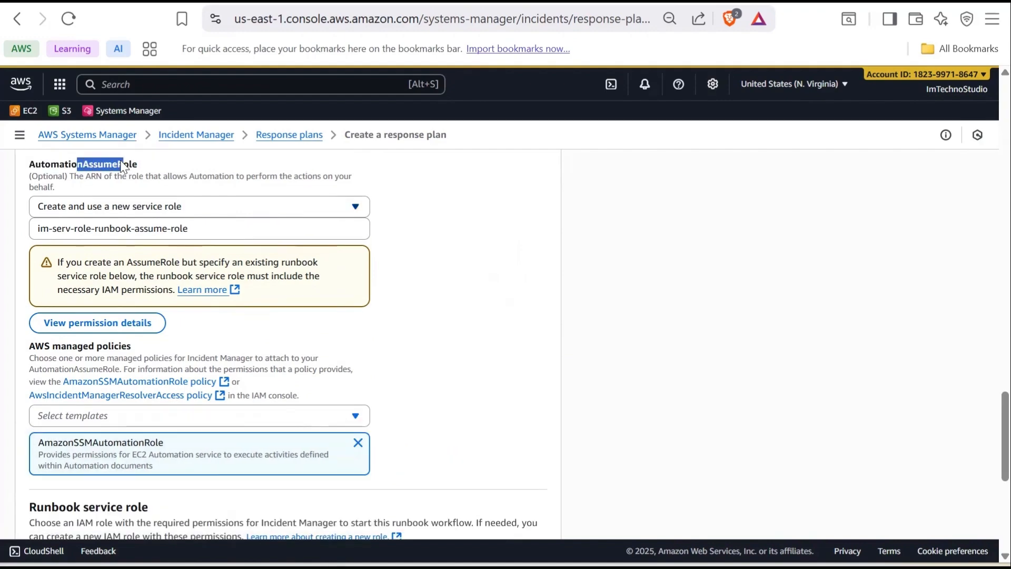
{"action": "left_click_drag", "start_coordinate": [73, 347], "coordinate": [104, 354]}
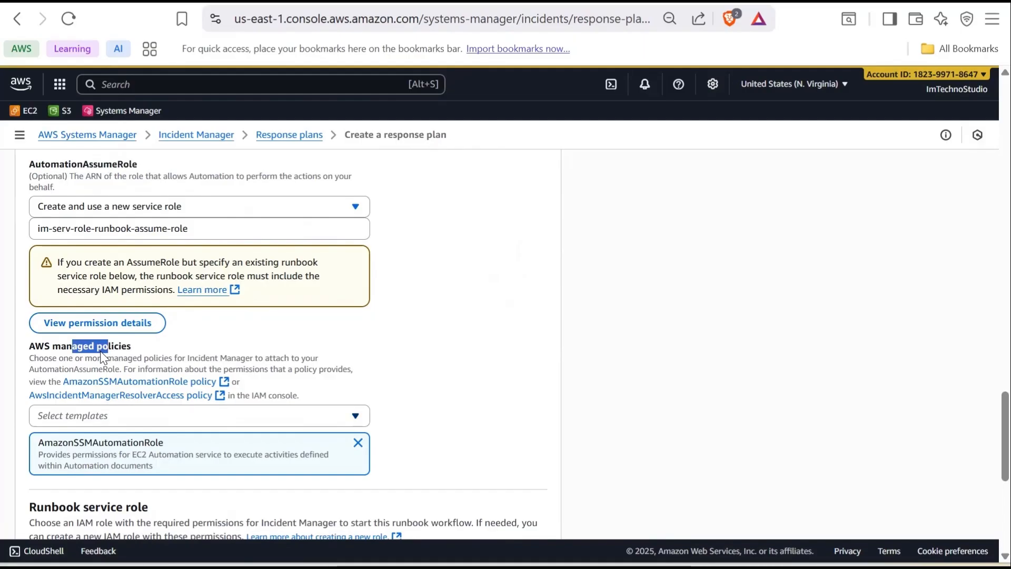
{"action": "left_click", "coordinate": [75, 370]}
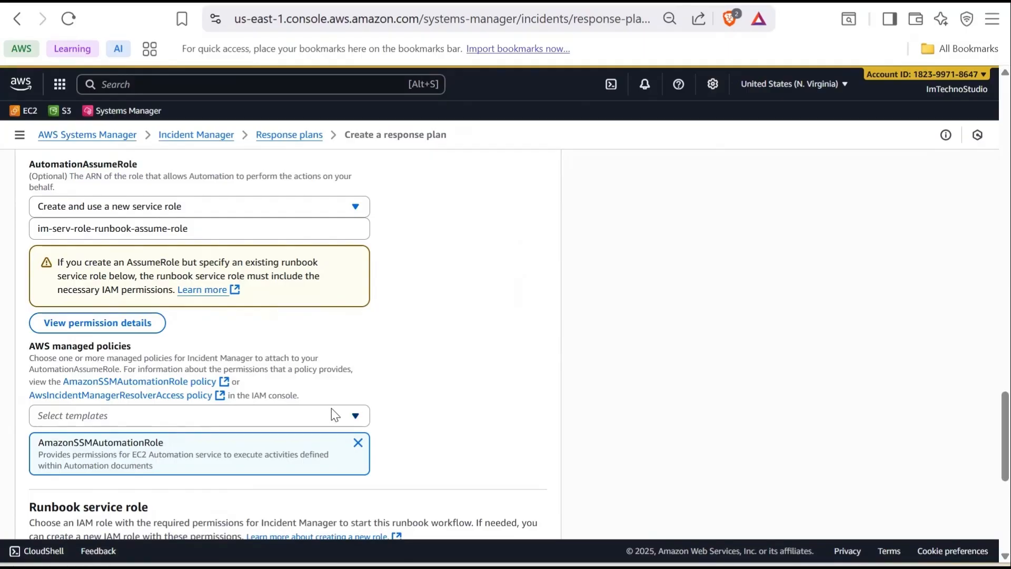
{"action": "scroll", "coordinate": [334, 413], "scroll_direction": "down", "scroll_amount": 6}
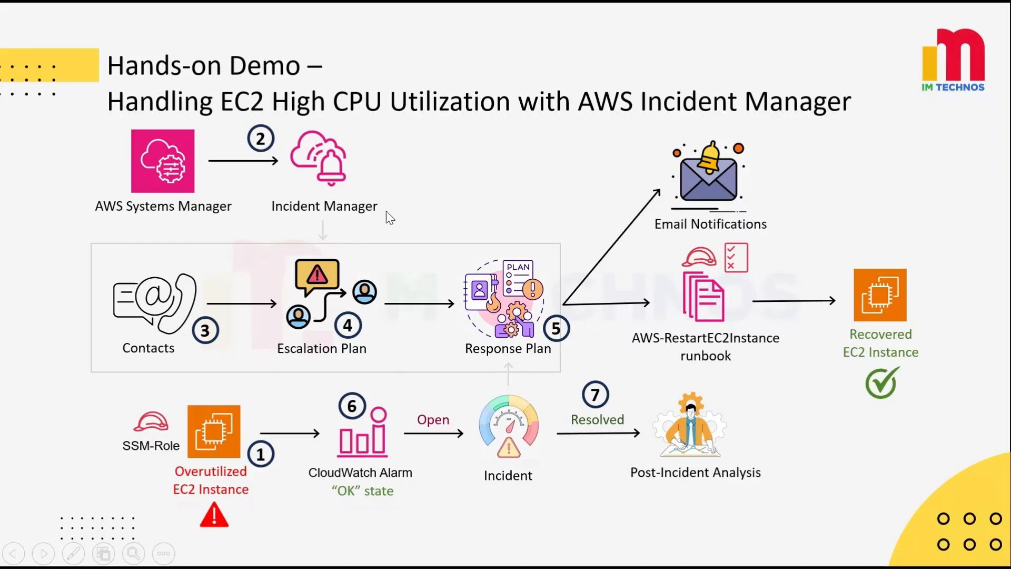
{"action": "left_click", "coordinate": [523, 257]}
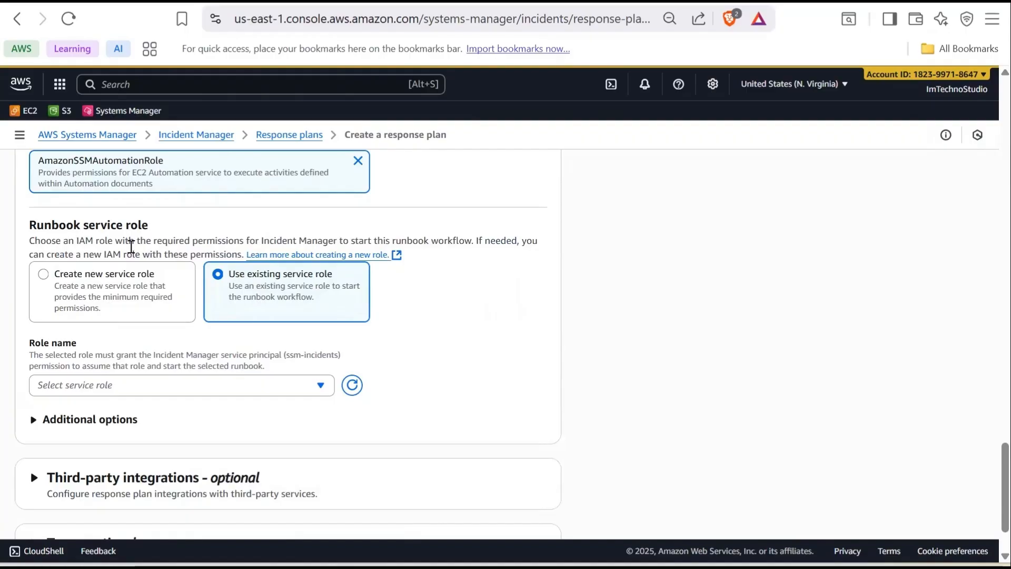
Step: Choose to create a new runbook service role and create the response plan
{"action": "left_click", "coordinate": [44, 274]}
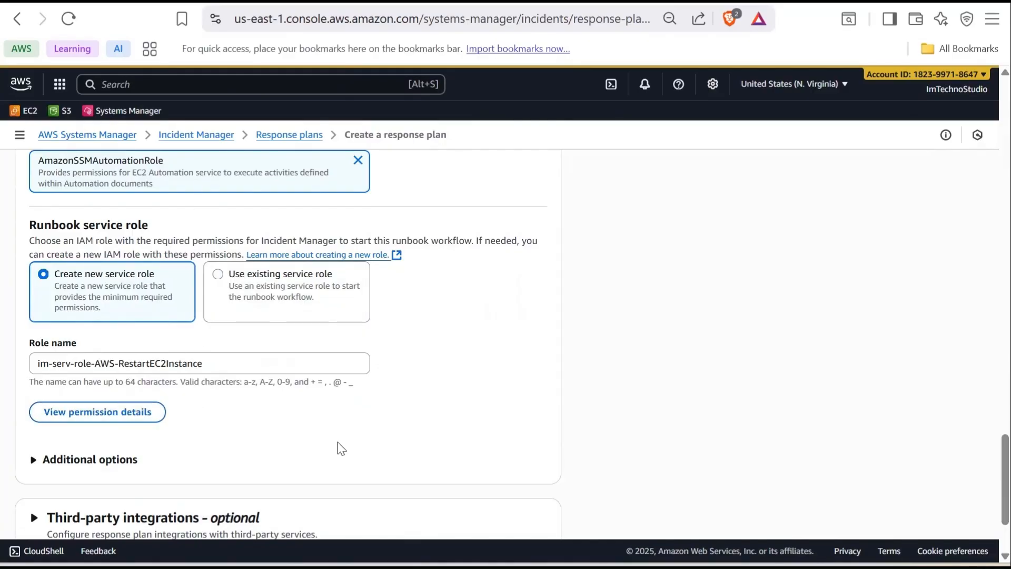
{"action": "scroll", "coordinate": [395, 437], "scroll_direction": "down", "scroll_amount": 2}
{"action": "left_click", "coordinate": [500, 501]}
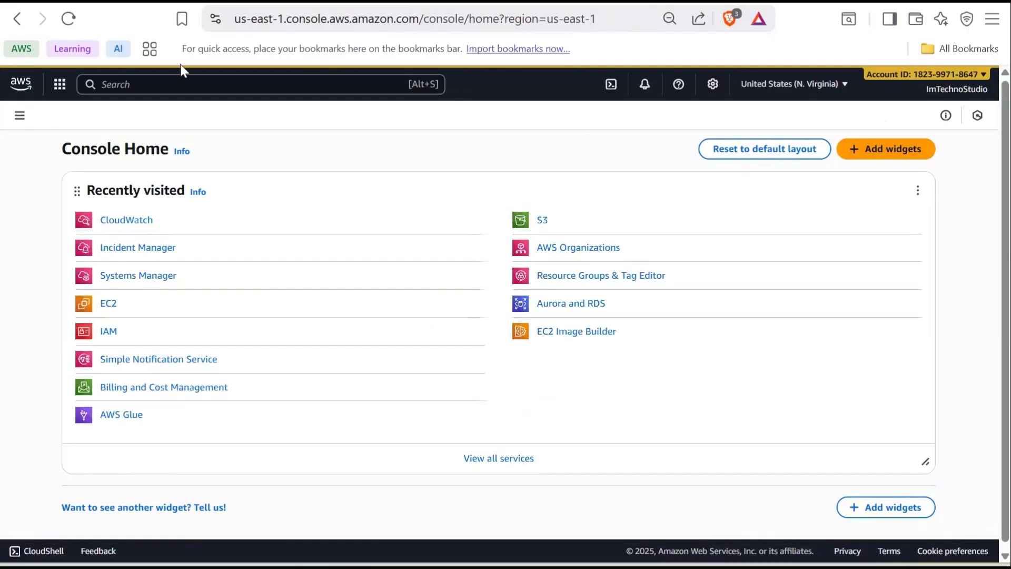
Step: Go to the list of all CloudWatch alarms, start a new alarm and open its metric selection
{"action": "left_click", "coordinate": [204, 84]}
{"action": "type", "text": "cloudwatch"}
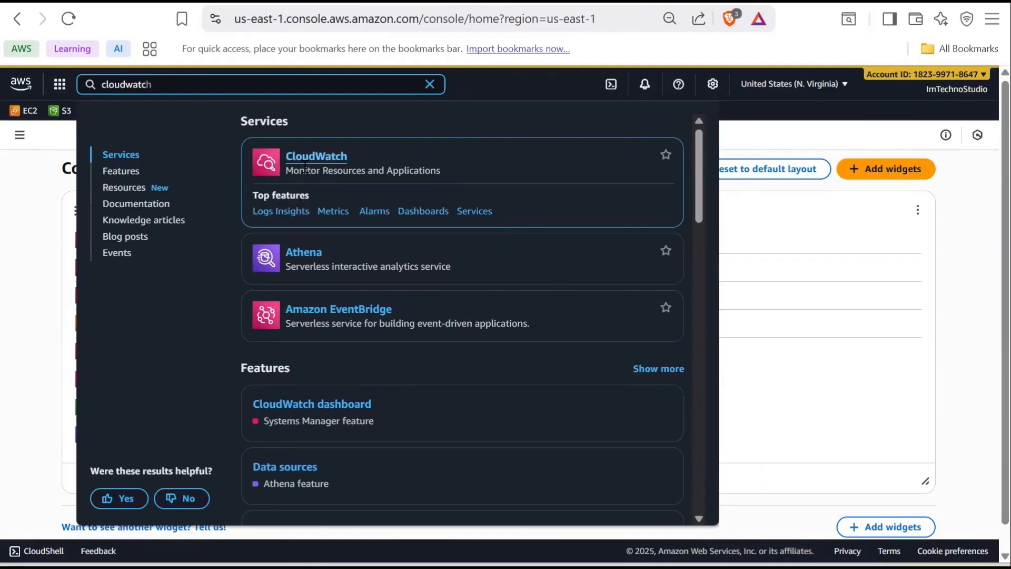
{"action": "left_click", "coordinate": [306, 162]}
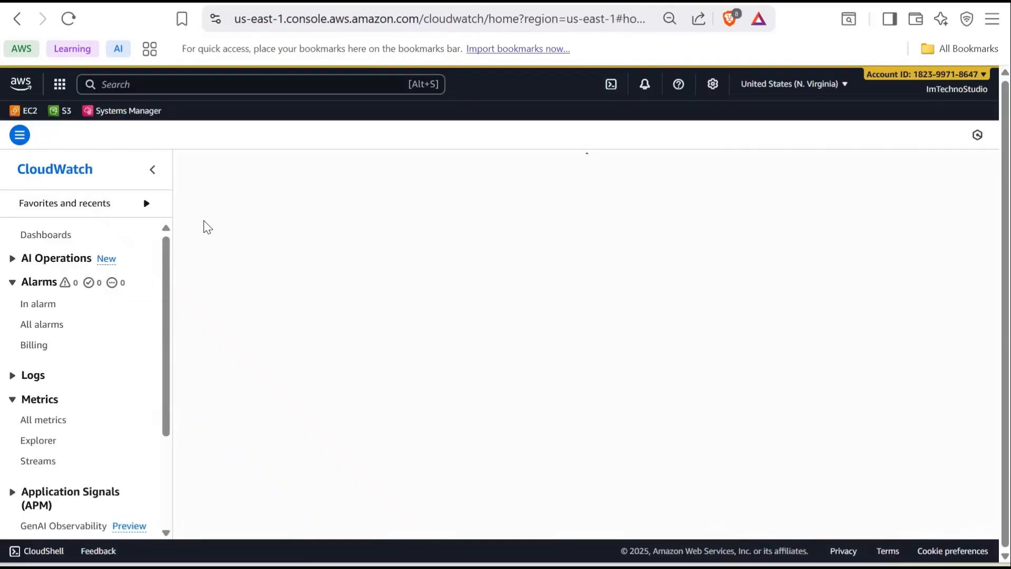
{"action": "left_click", "coordinate": [40, 331]}
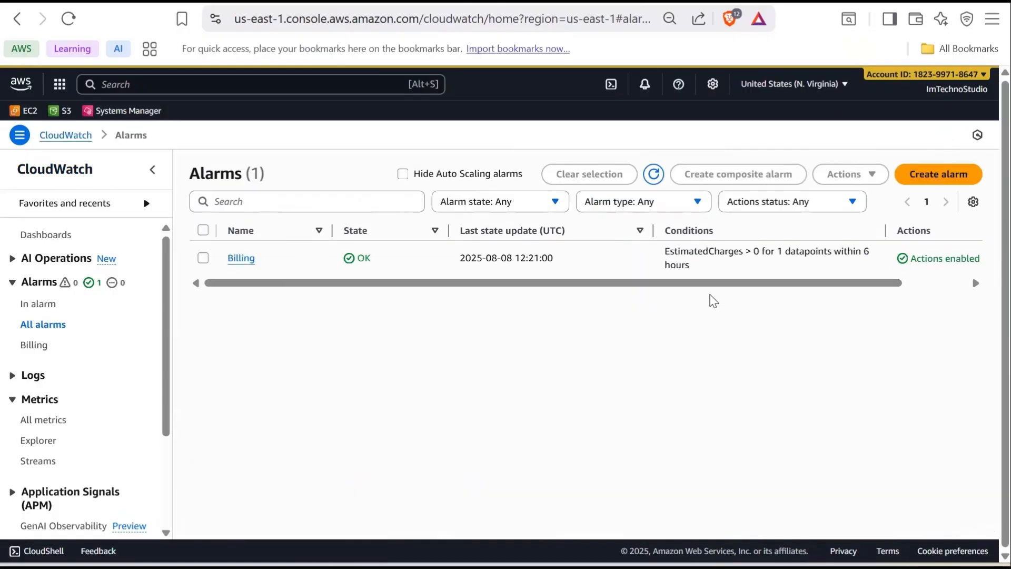
{"action": "left_click", "coordinate": [938, 178]}
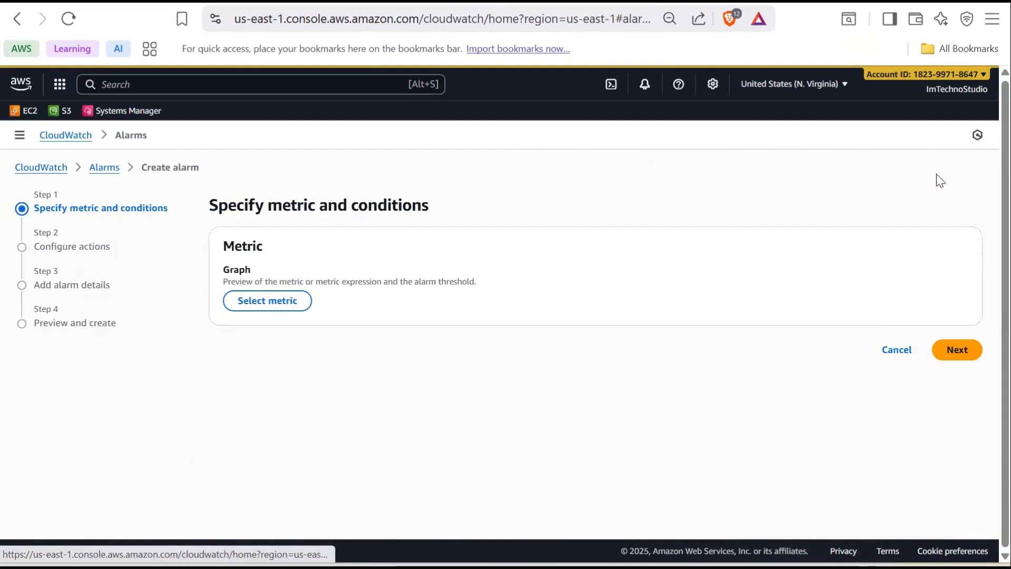
{"action": "left_click", "coordinate": [264, 286]}
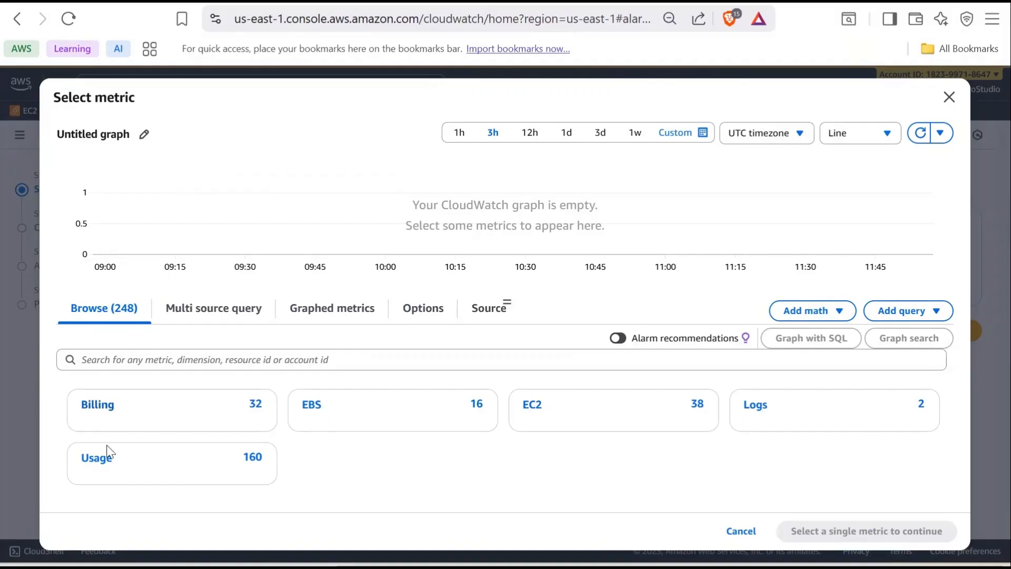
Step: Open the EC2 per-instance metrics and filter them by the instance ID i-00581bf5212d349fa
{"action": "left_click", "coordinate": [524, 409]}
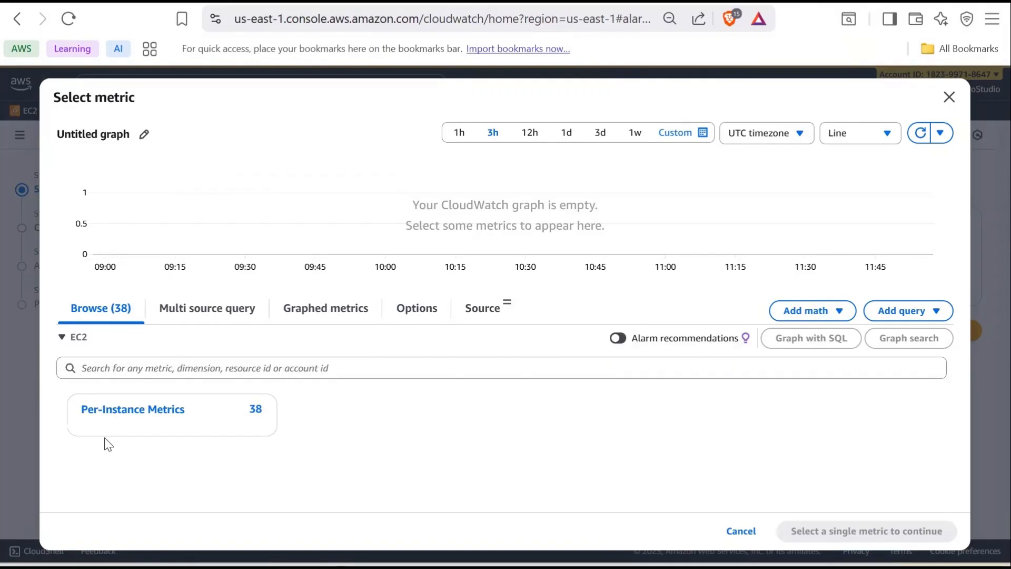
{"action": "left_click", "coordinate": [133, 421]}
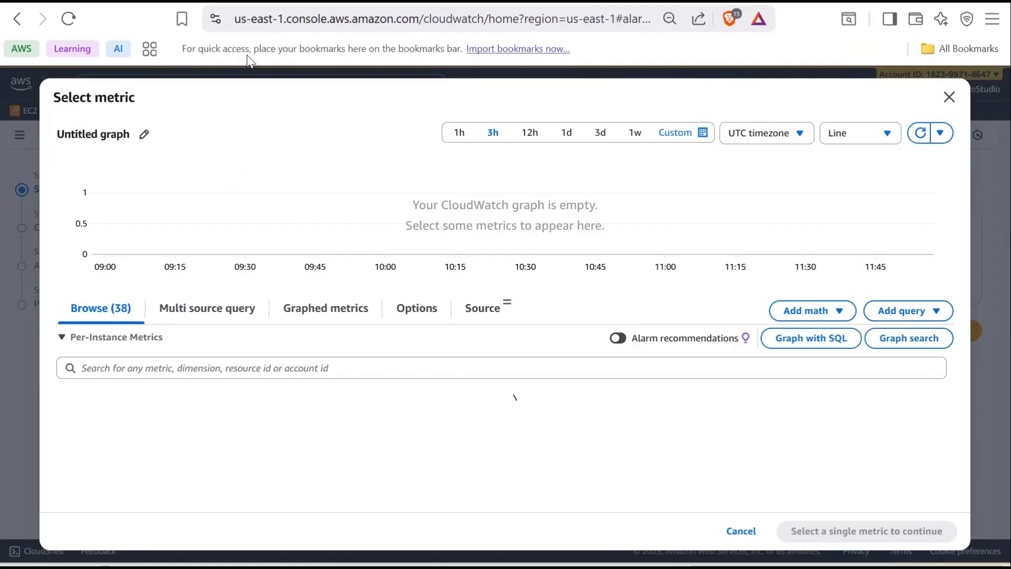
{"action": "left_click", "coordinate": [226, 1]}
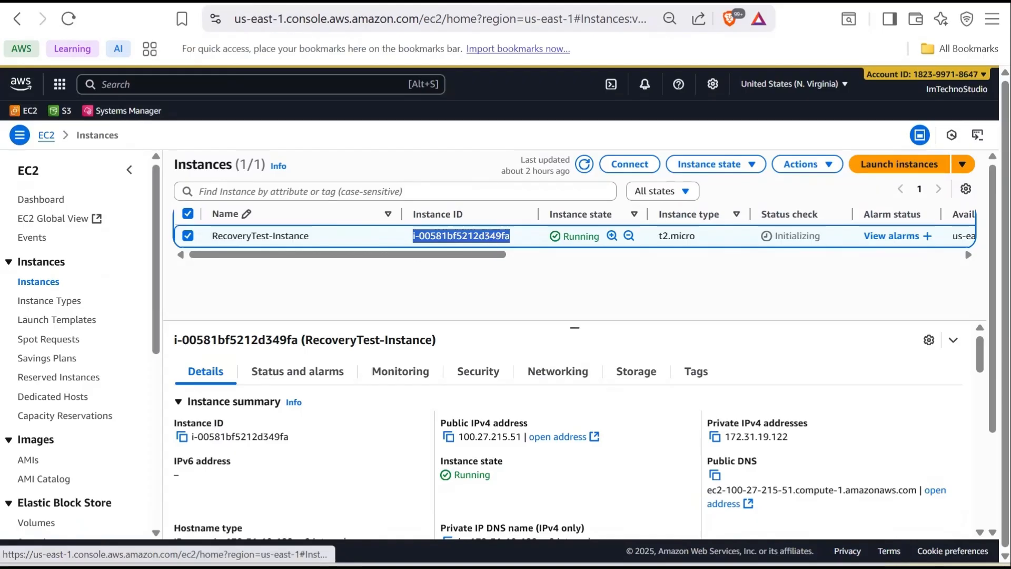
{"action": "left_click", "coordinate": [79, 2]}
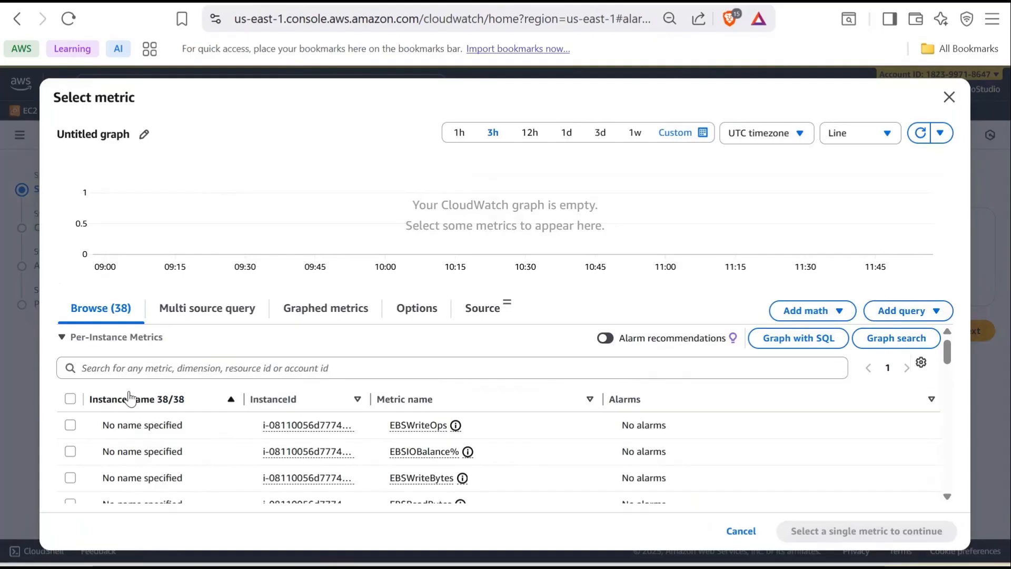
{"action": "left_click", "coordinate": [181, 368]}
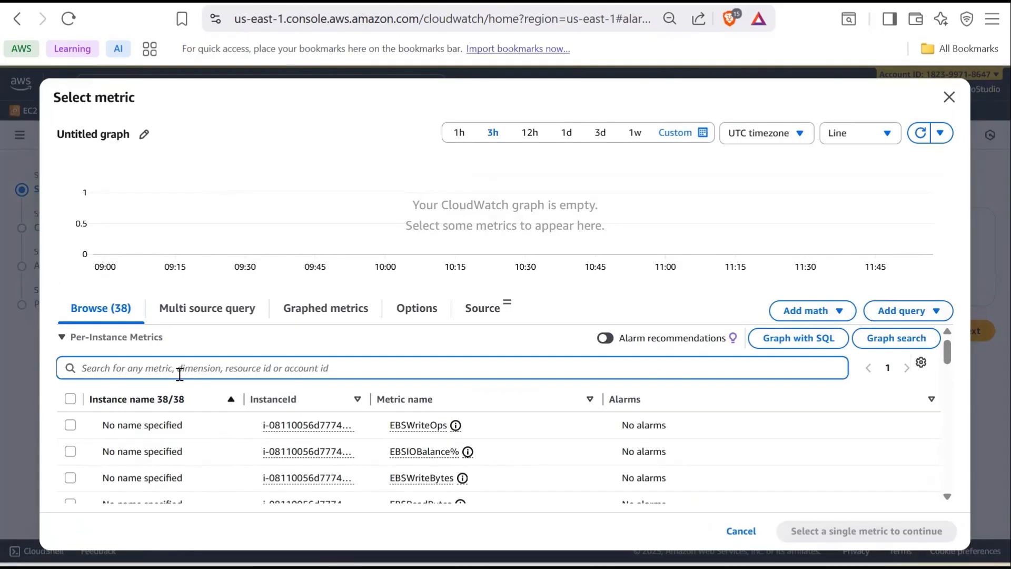
{"action": "type", "text": "i-00581bf5212d349fa"}
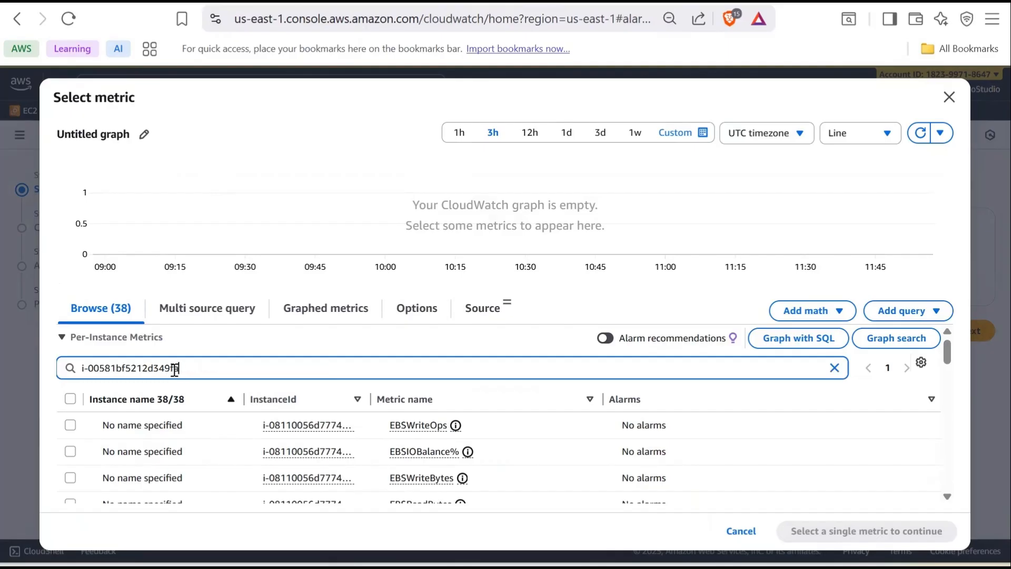
{"action": "key", "text": "Return"}
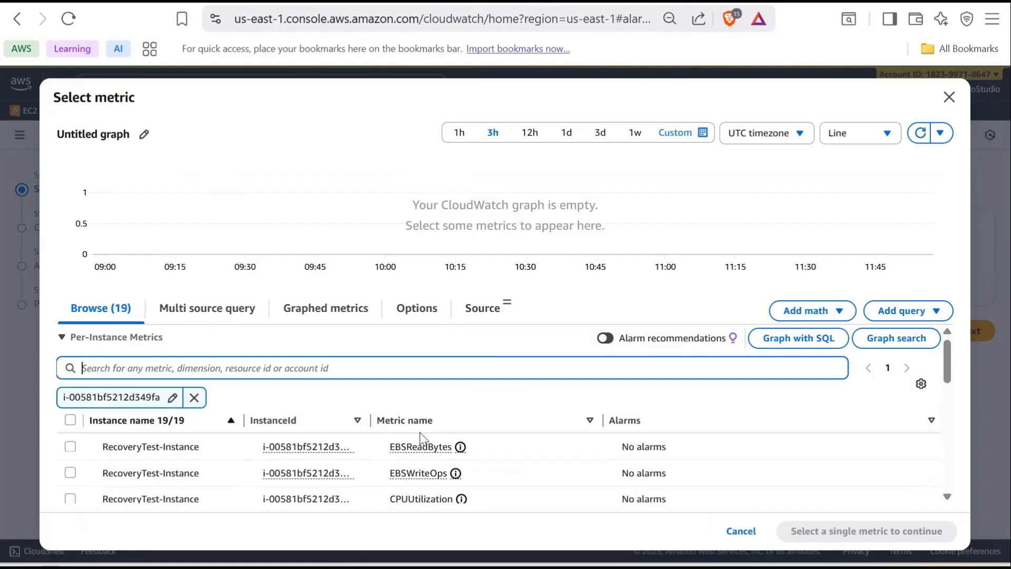
Step: Choose the CPUUtilization metric of RecoveryTest-Instance as the metric for the alarm
{"action": "scroll", "coordinate": [419, 461], "scroll_direction": "down", "scroll_amount": 1}
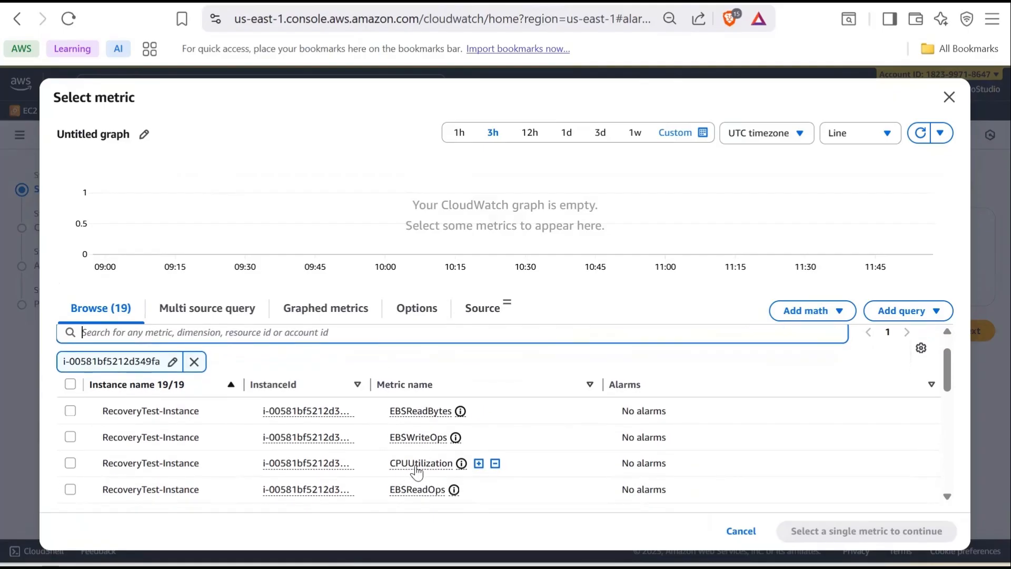
{"action": "left_click", "coordinate": [70, 462]}
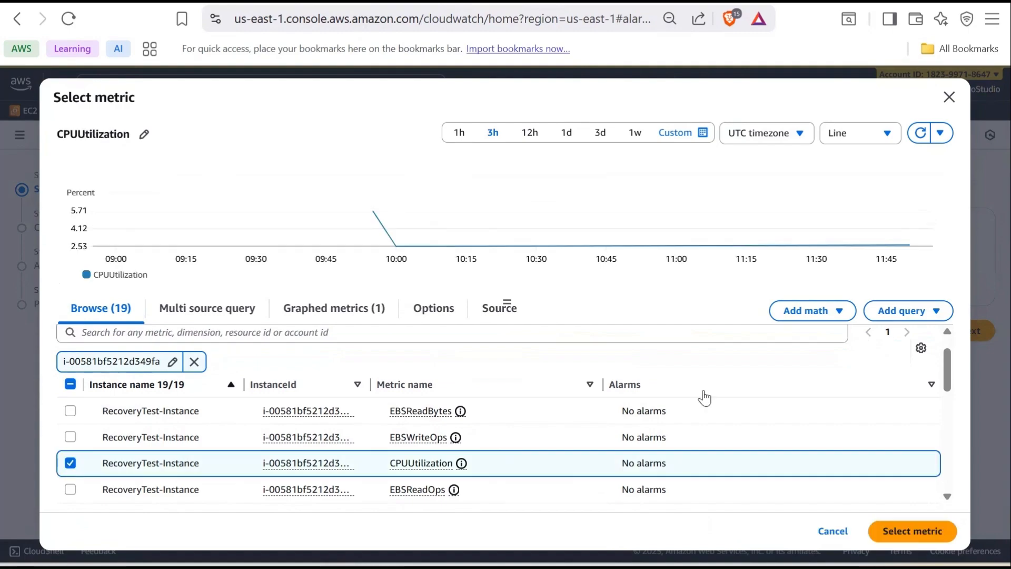
{"action": "left_click", "coordinate": [905, 533]}
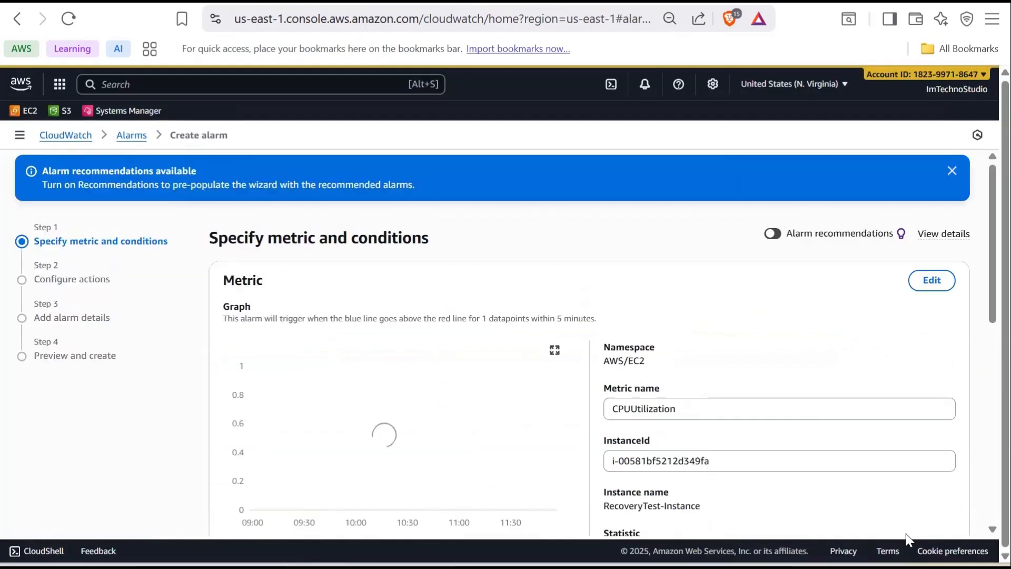
Step: Set the static condition to CPUUtilization greater than 70 and continue to configuring the alarm actions
{"action": "scroll", "coordinate": [590, 447], "scroll_direction": "down", "scroll_amount": 6}
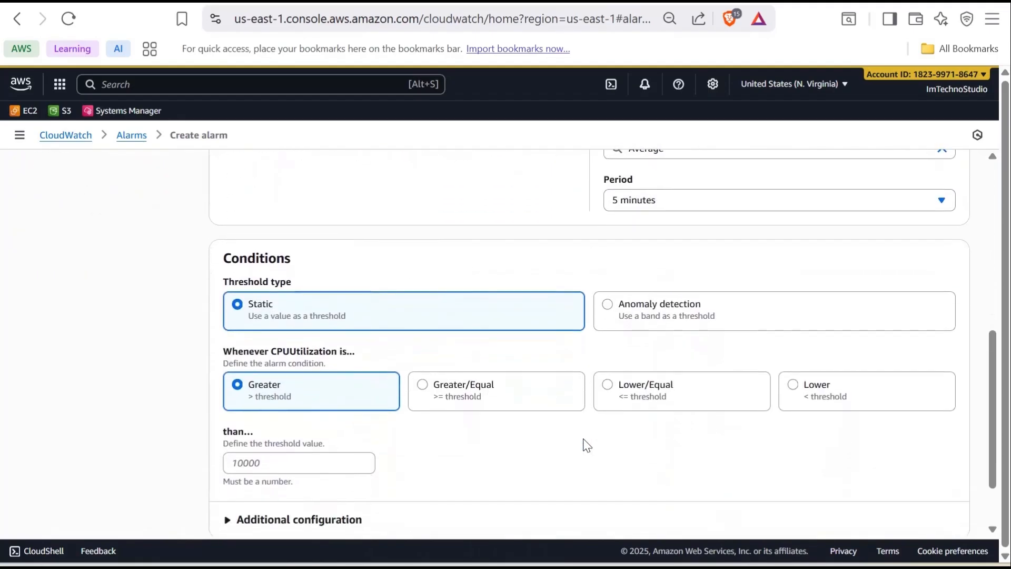
{"action": "scroll", "coordinate": [585, 445], "scroll_direction": "down", "scroll_amount": 1}
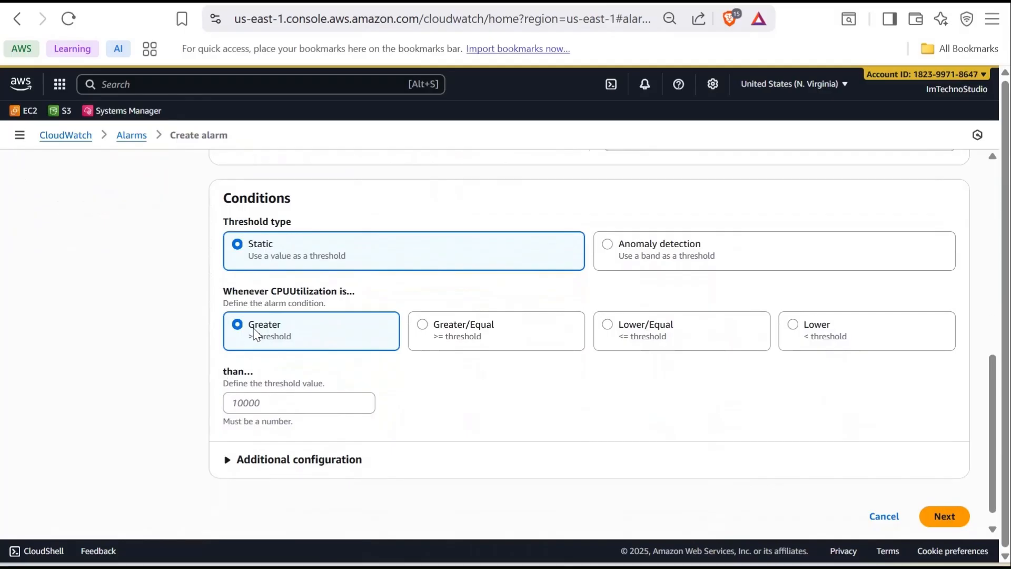
{"action": "left_click", "coordinate": [253, 404]}
{"action": "type", "text": "70"}
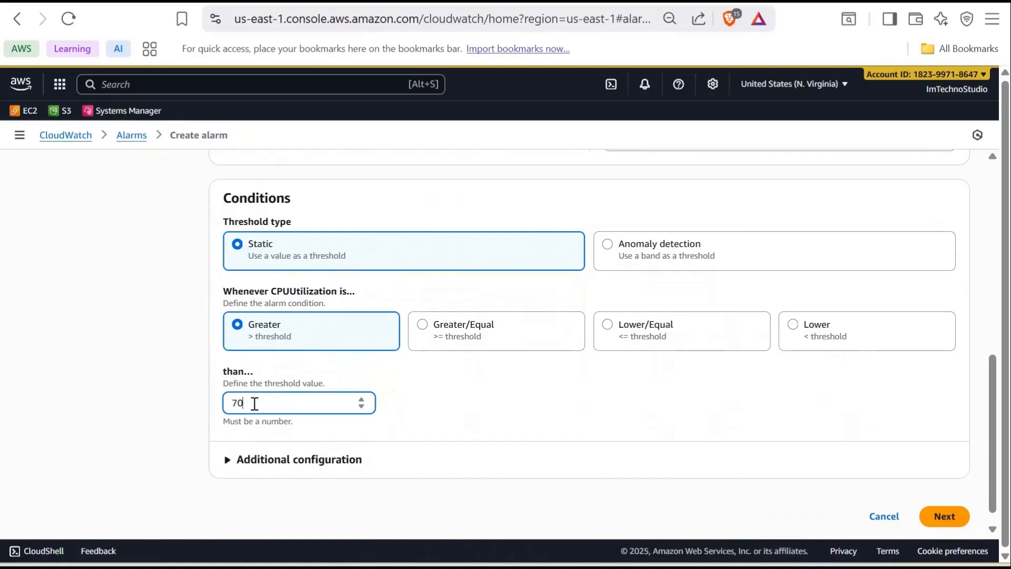
{"action": "left_click", "coordinate": [942, 522]}
{"action": "scroll", "coordinate": [521, 434], "scroll_direction": "down", "scroll_amount": 1}
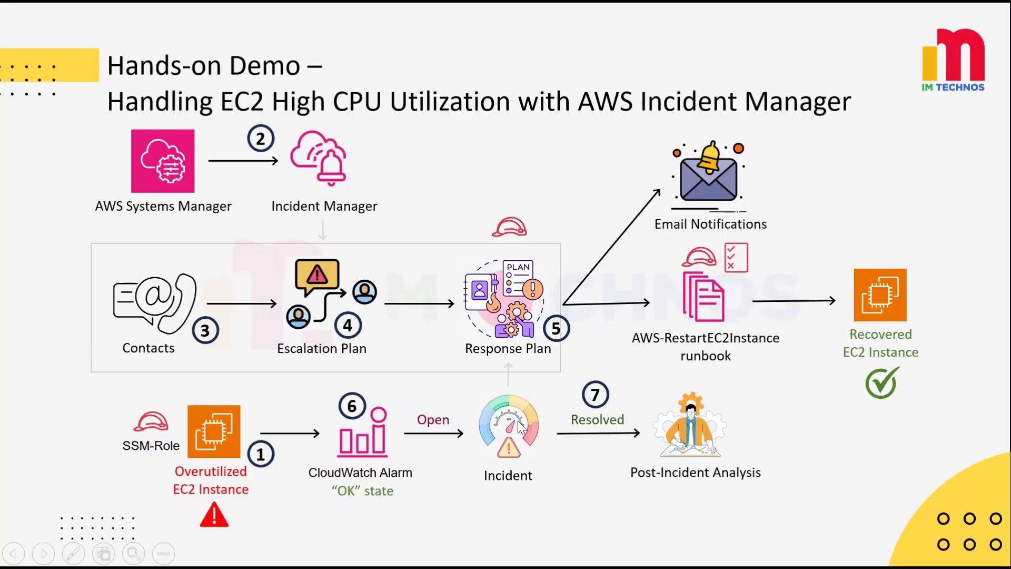
{"action": "left_click", "coordinate": [450, 483]}
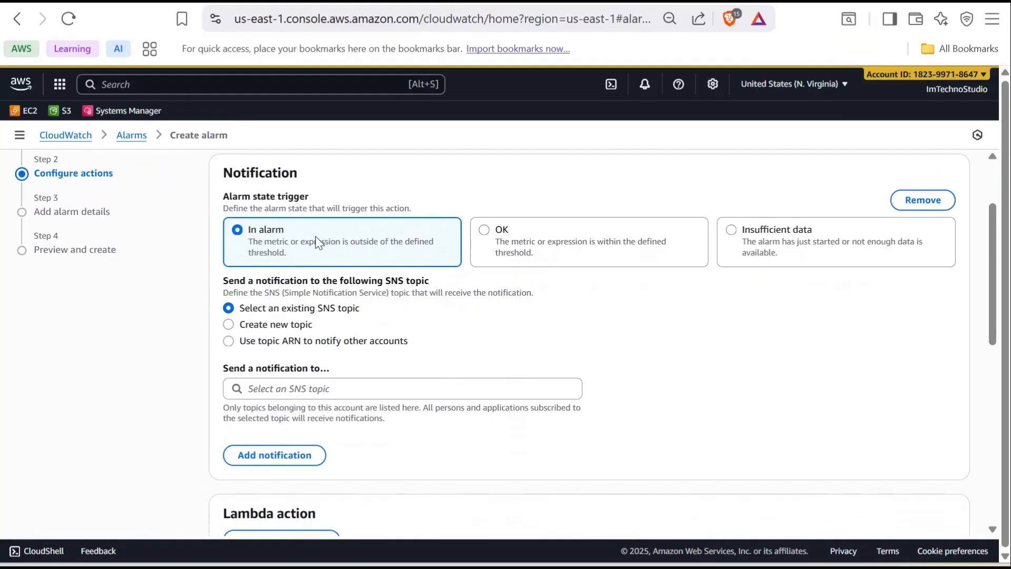
Step: Create the SNS topic HighCPU_Alarm_Topic with the recipient's email as its endpoint, and confirm the subscription from the AWS notification in Gmail
{"action": "scroll", "coordinate": [315, 244], "scroll_direction": "down", "scroll_amount": 1}
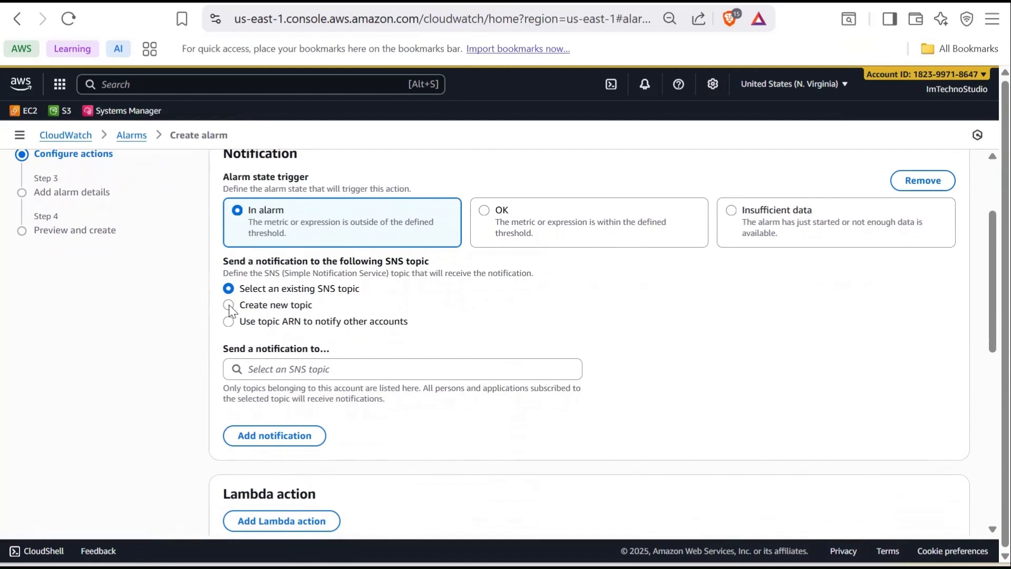
{"action": "left_click", "coordinate": [229, 305]}
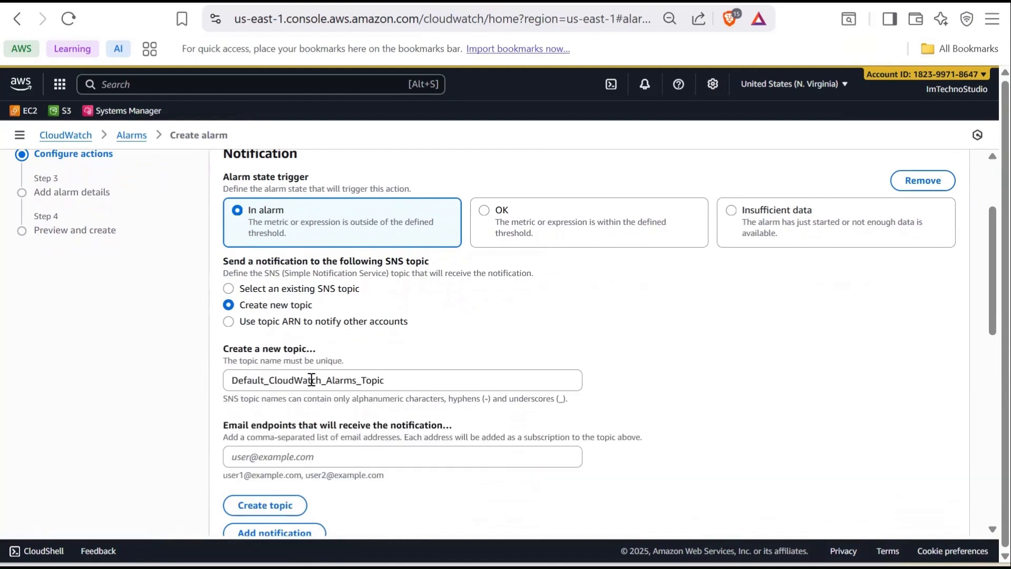
{"action": "triple_click", "coordinate": [400, 379]}
{"action": "type", "text": "HighCPU"}
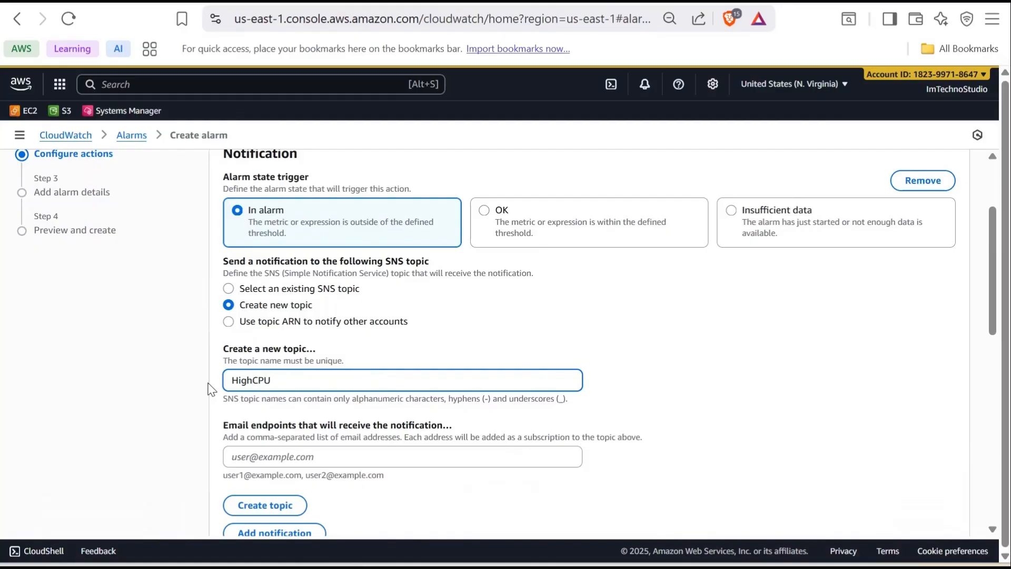
{"action": "type", "text": "_Alarm_Topic"}
{"action": "scroll", "coordinate": [295, 434], "scroll_direction": "down", "scroll_amount": 2}
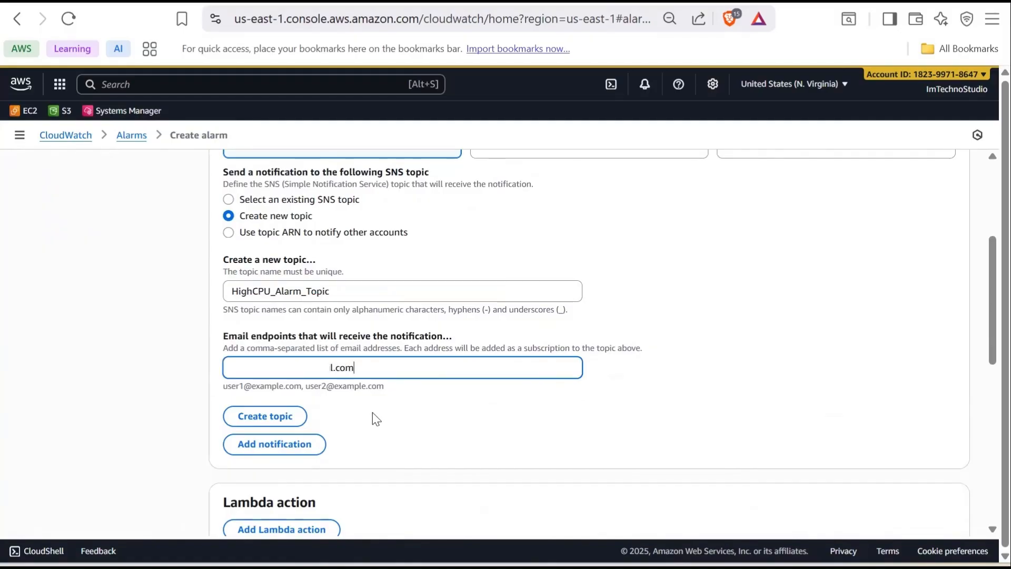
{"action": "left_click", "coordinate": [265, 417]}
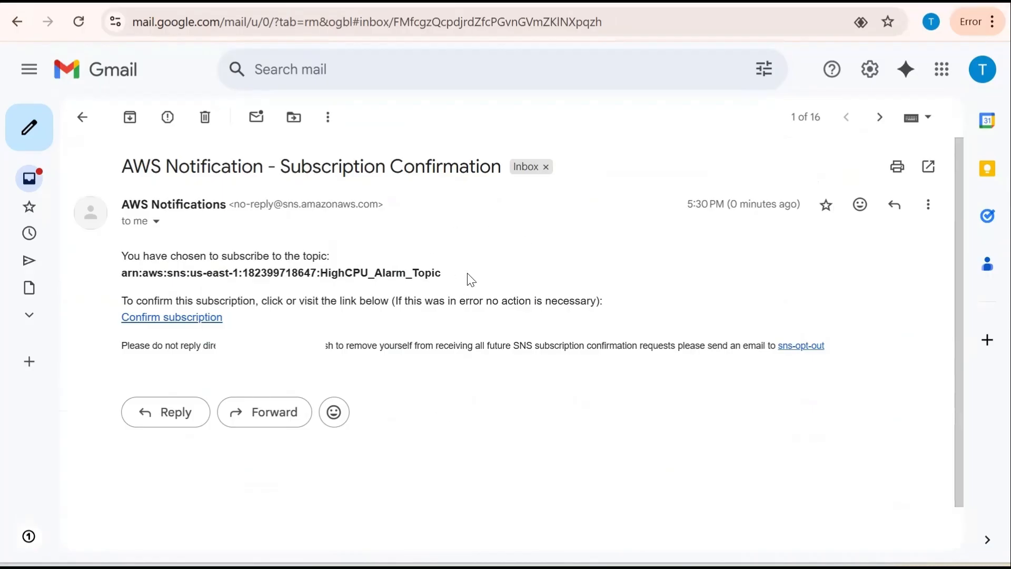
{"action": "left_click", "coordinate": [198, 317]}
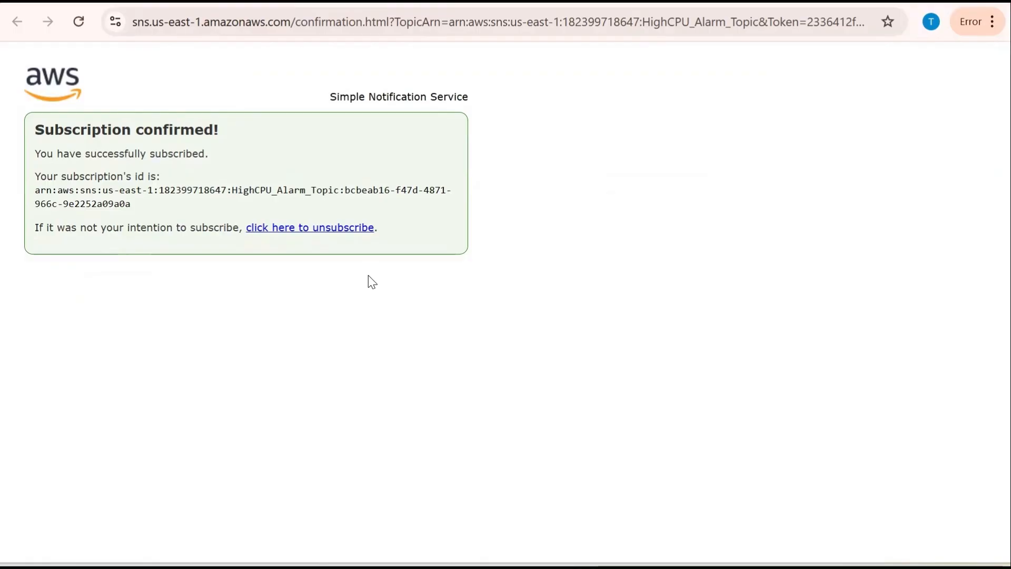
{"action": "key", "text": "alt+Tab"}
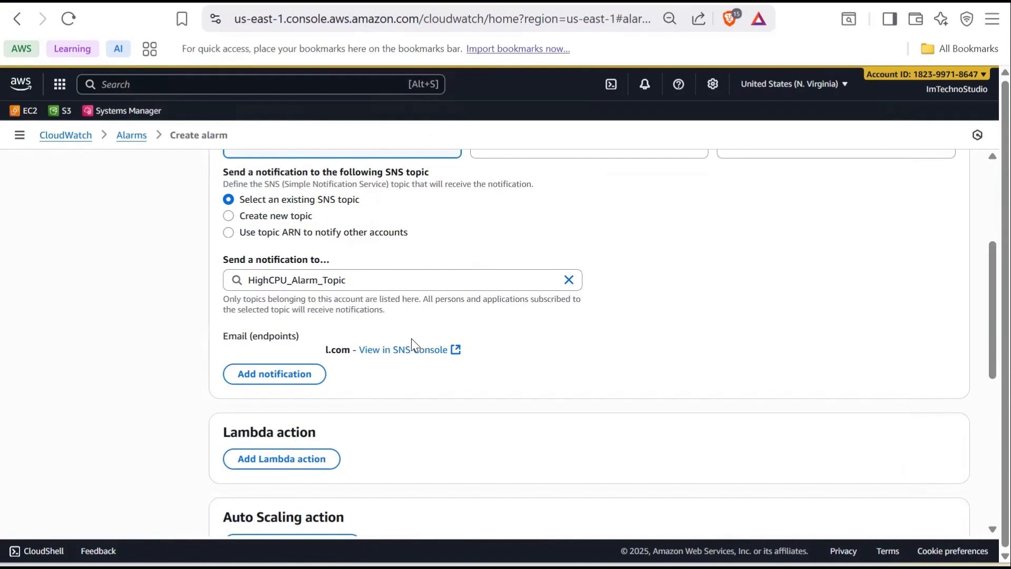
Step: Add a Systems Manager action that creates an incident with the response plan HighCPU_ResponsePlan, and continue to the alarm details
{"action": "scroll", "coordinate": [284, 320], "scroll_direction": "down", "scroll_amount": 8}
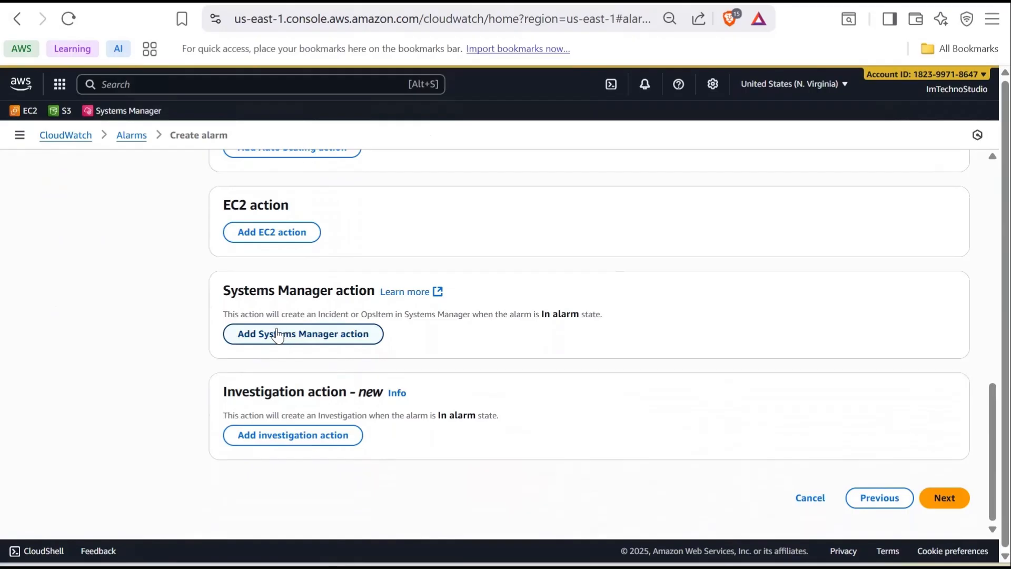
{"action": "left_click", "coordinate": [279, 335]}
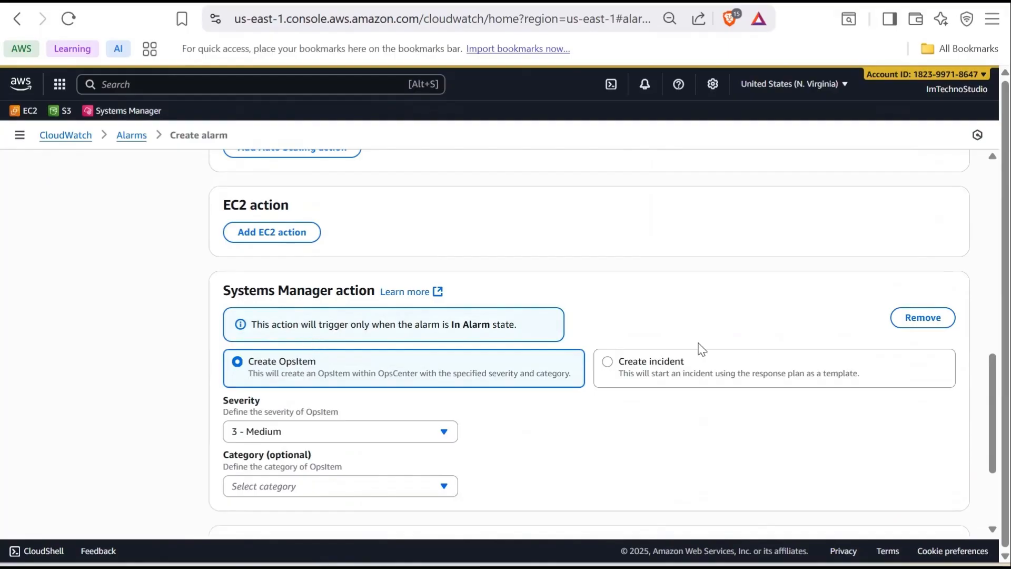
{"action": "left_click", "coordinate": [606, 369]}
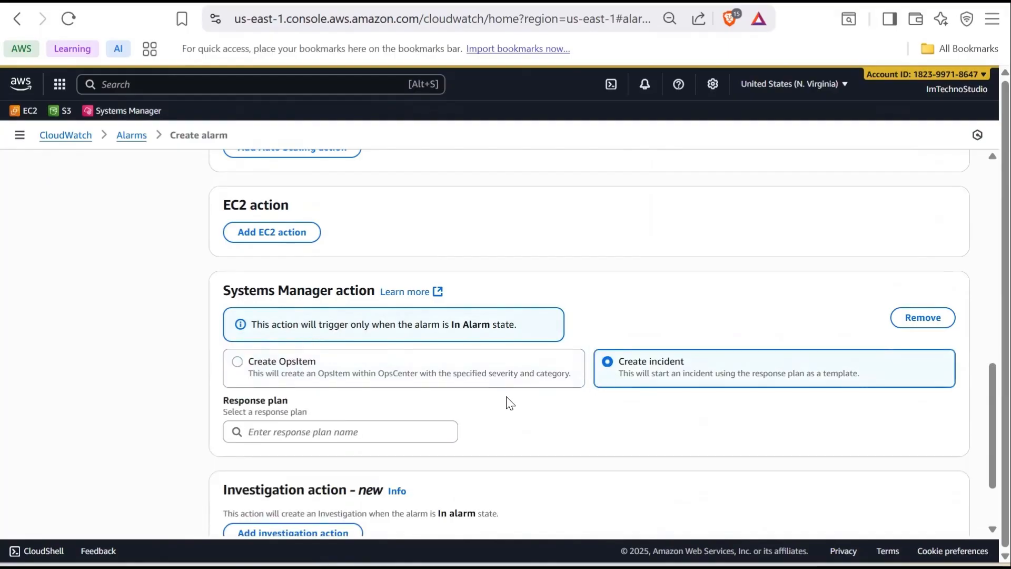
{"action": "left_click", "coordinate": [350, 431]}
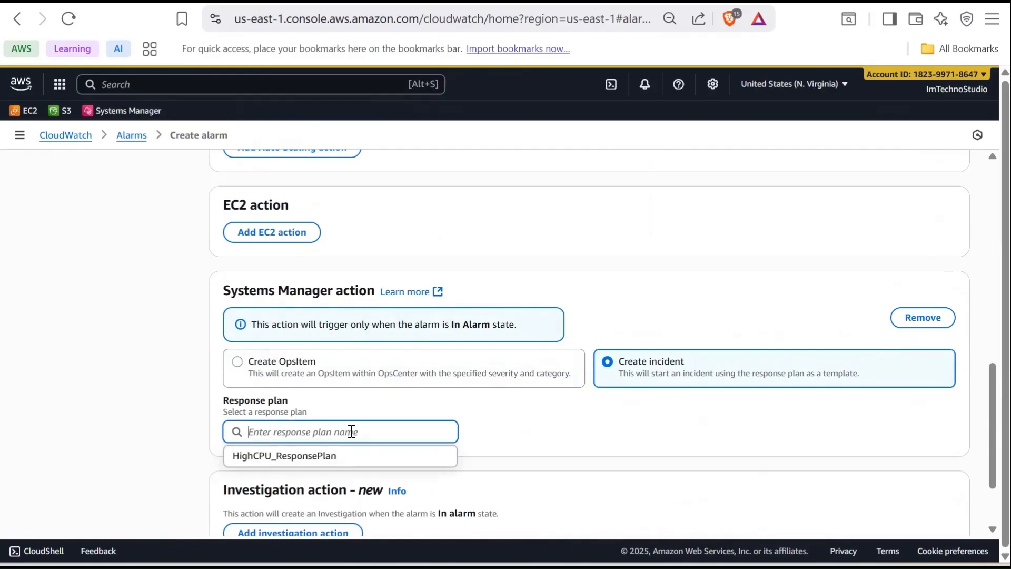
{"action": "left_click", "coordinate": [308, 453]}
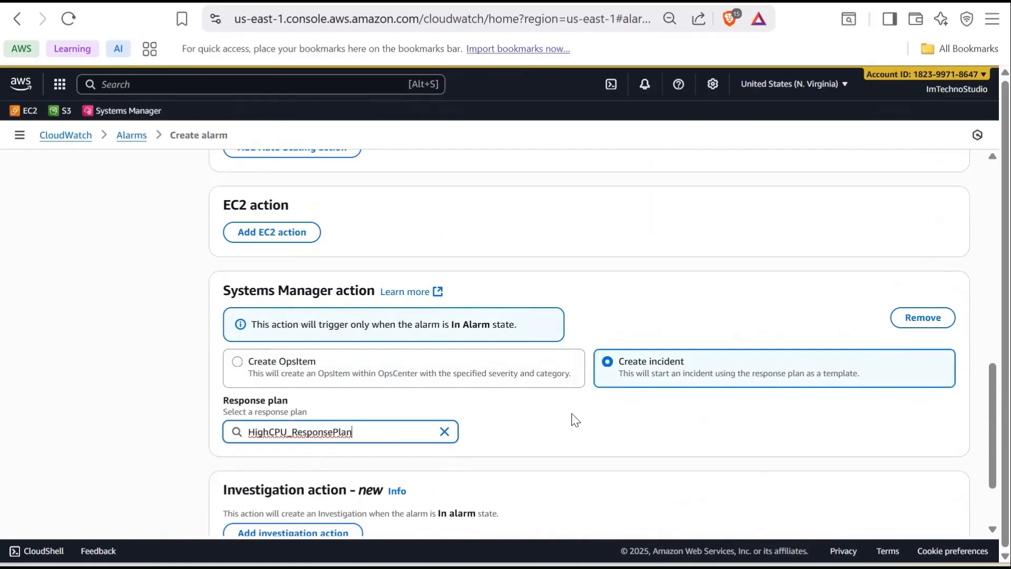
{"action": "scroll", "coordinate": [574, 419], "scroll_direction": "down", "scroll_amount": 3}
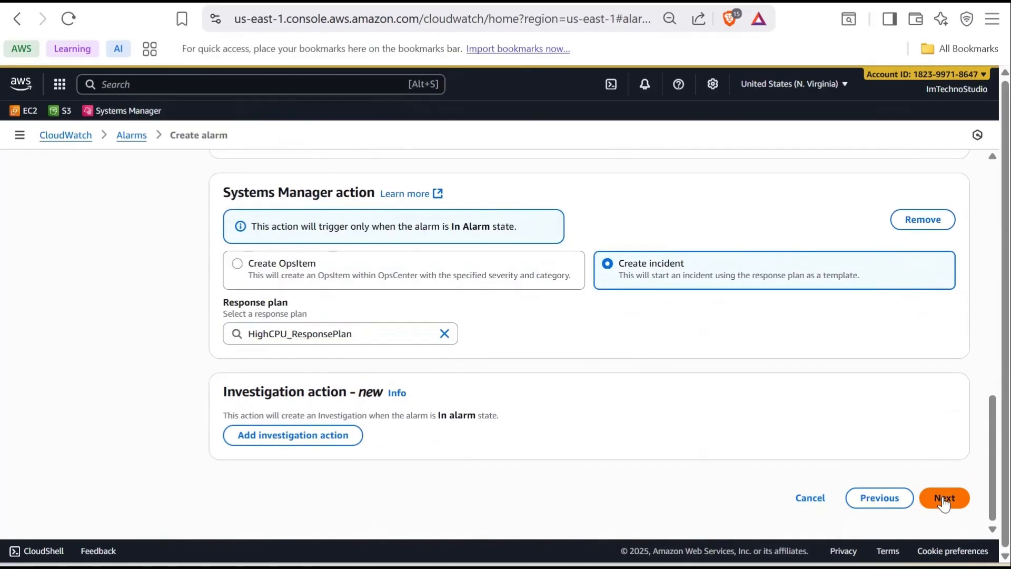
{"action": "left_click", "coordinate": [942, 495]}
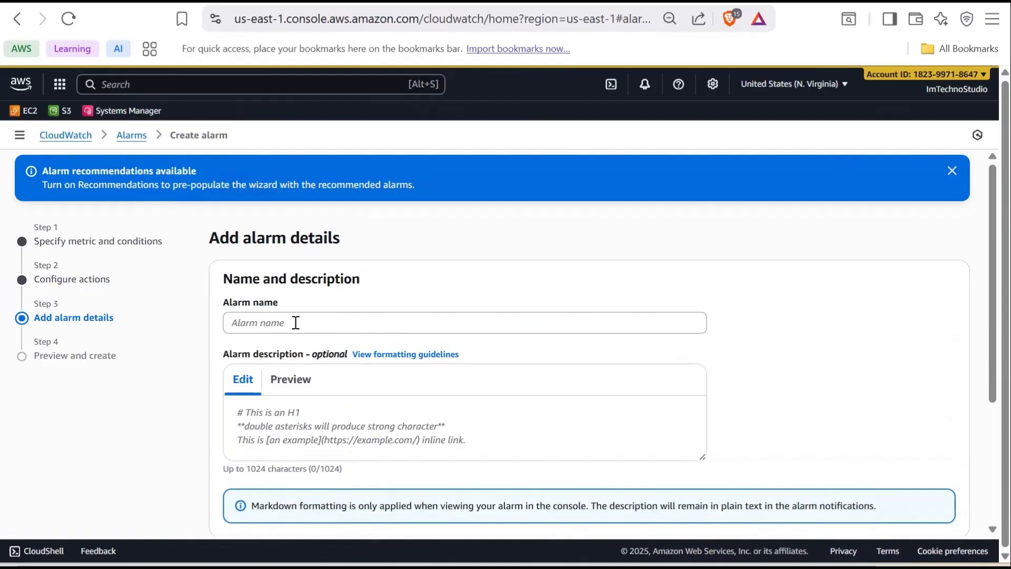
Step: Name the alarm HighCPU_Alert with the description "High CPU alarm for RecoveryTest-Instance" and continue to the preview
{"action": "left_click", "coordinate": [300, 324]}
{"action": "type", "text": "HighCPU_Alert"}
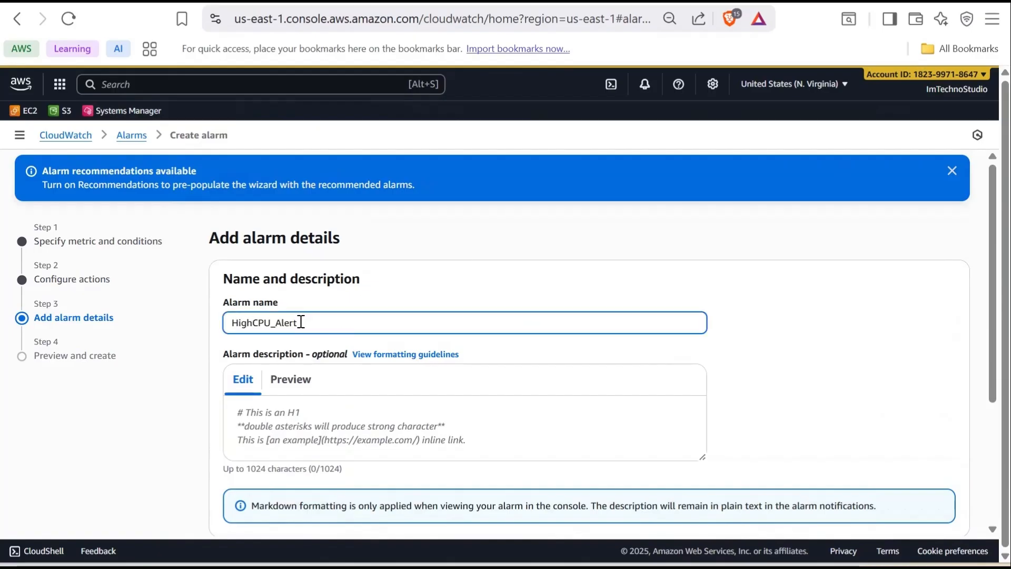
{"action": "left_click", "coordinate": [358, 416]}
{"action": "type", "text": "High CPU alarm for RecoveryTest-Instance"}
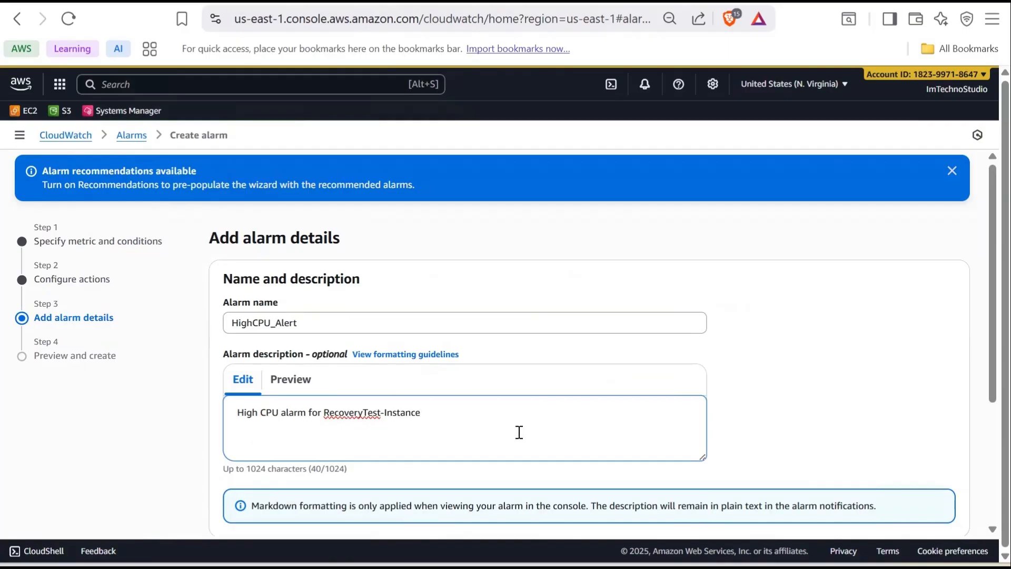
{"action": "scroll", "coordinate": [527, 432], "scroll_direction": "down", "scroll_amount": 4}
{"action": "left_click", "coordinate": [943, 497]}
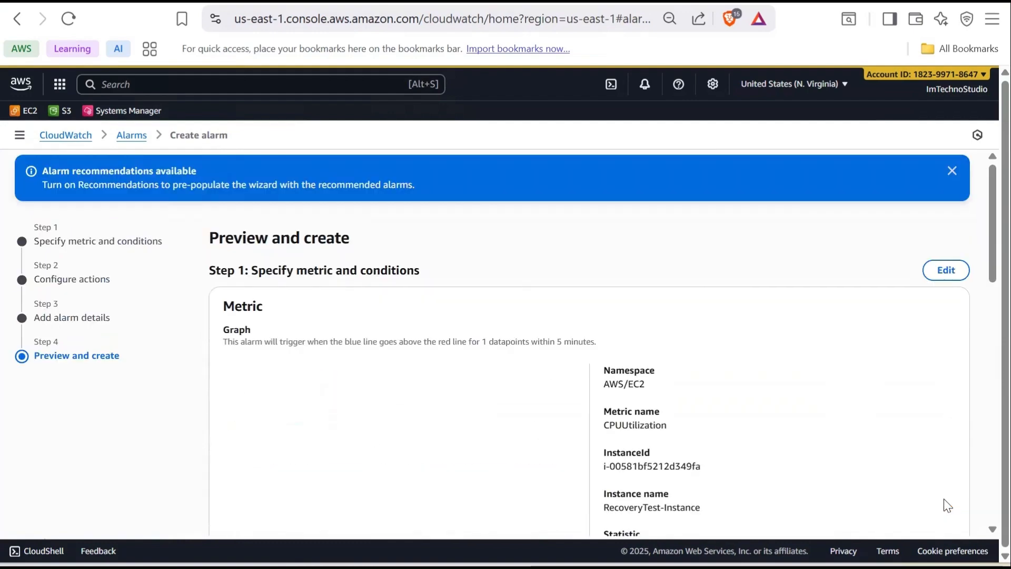
Step: Review the alarm's configuration down to the end and create the alarm
{"action": "scroll", "coordinate": [649, 426], "scroll_direction": "down", "scroll_amount": 5}
{"action": "scroll", "coordinate": [651, 427], "scroll_direction": "down", "scroll_amount": 10}
{"action": "left_click", "coordinate": [923, 499]}
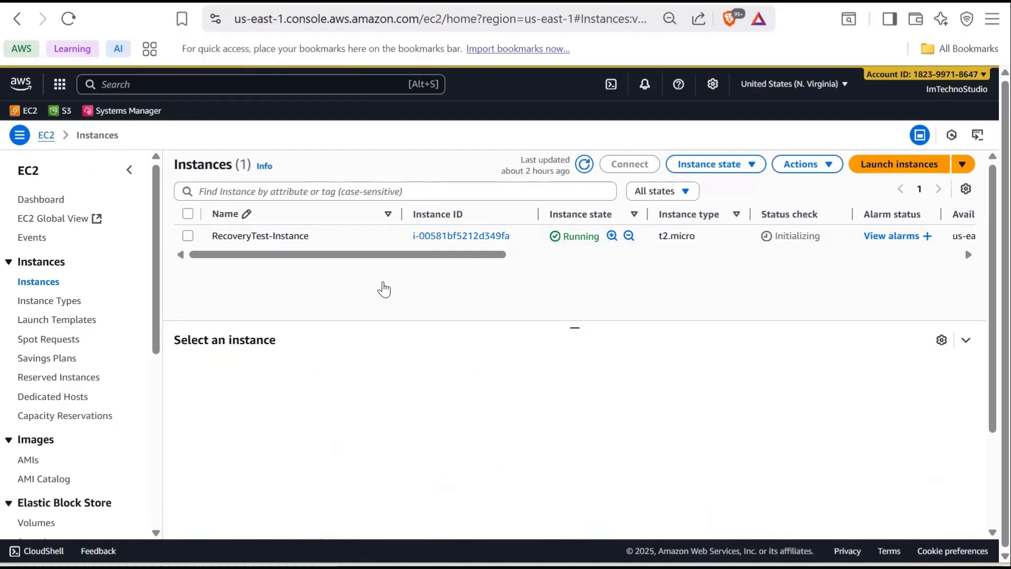
Step: Connect to RecoveryTest-Instance with EC2 Instance Connect over its public IP as ec2-user
{"action": "left_click", "coordinate": [520, 243]}
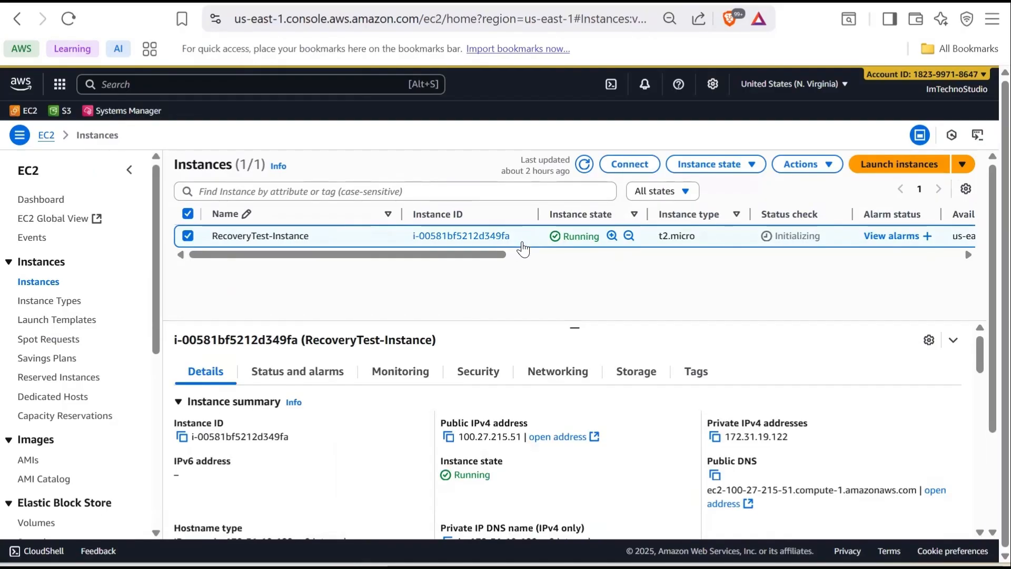
{"action": "left_click", "coordinate": [628, 166]}
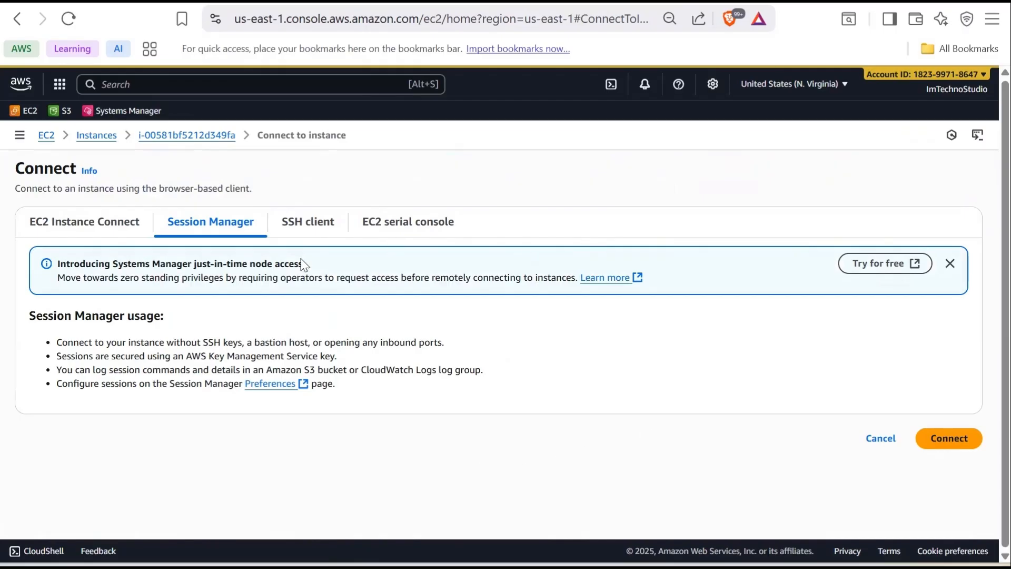
{"action": "left_click", "coordinate": [85, 228]}
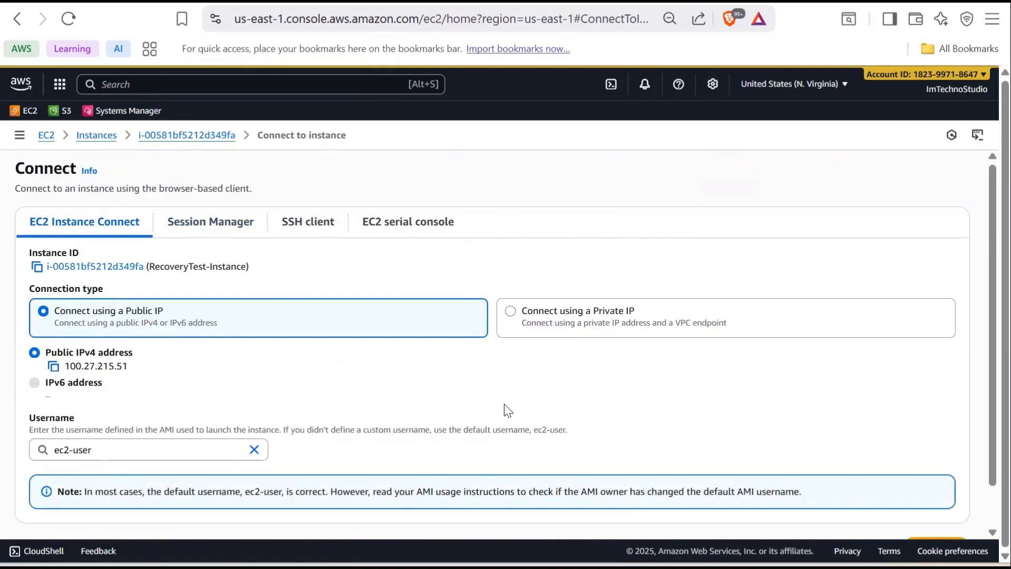
{"action": "scroll", "coordinate": [508, 411], "scroll_direction": "down", "scroll_amount": 1}
{"action": "left_click", "coordinate": [967, 507]}
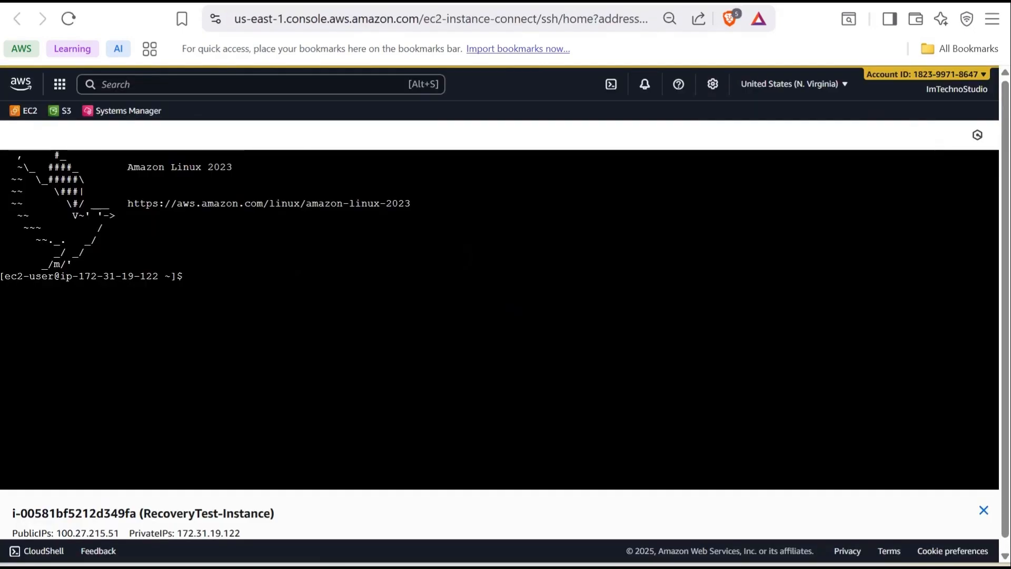
Step: Run mpstat 1 on the instance, read through the baseline CPU statistics, and stop the command
{"action": "type", "text": "mpstat 1"}
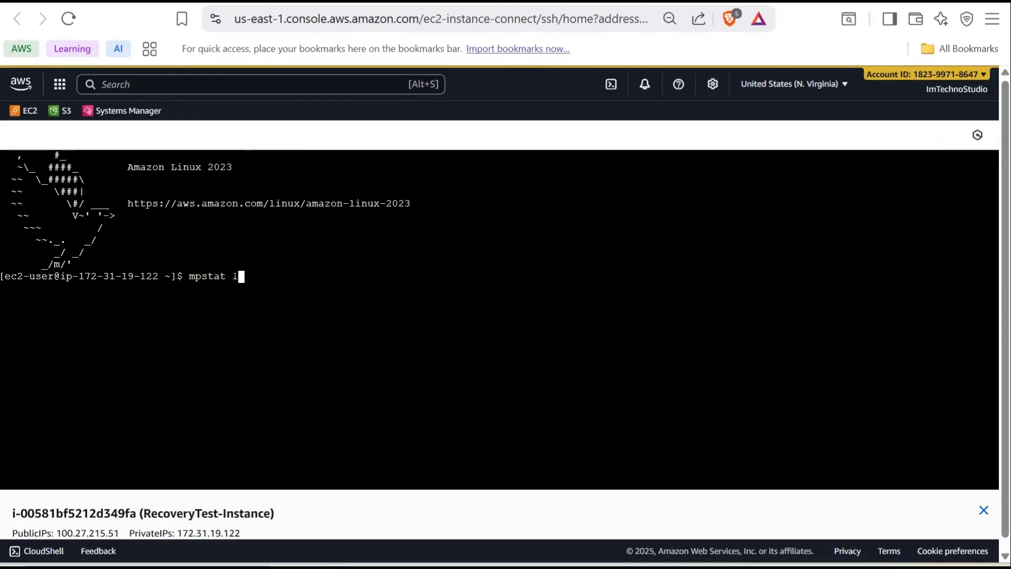
{"action": "key", "text": "Return"}
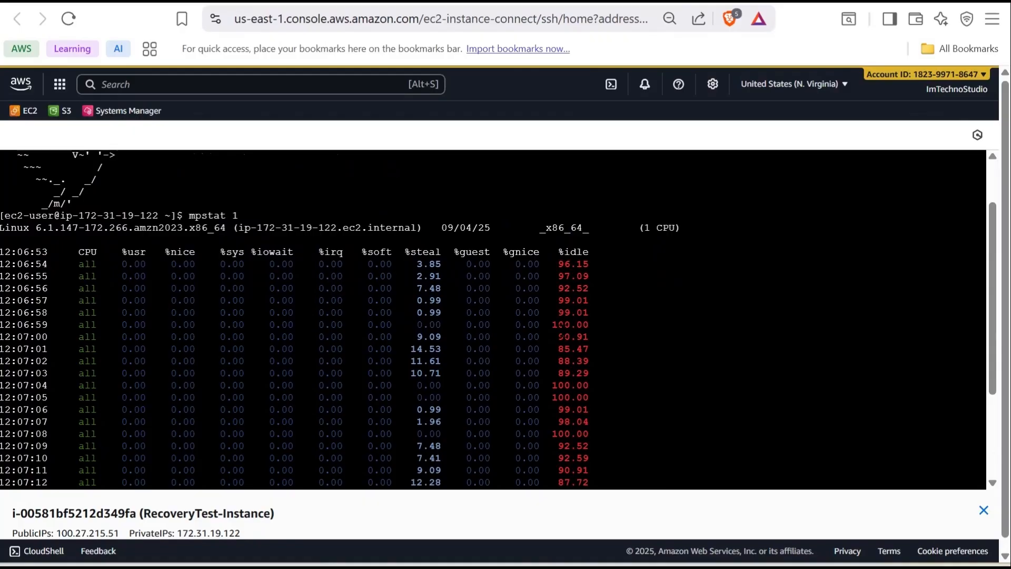
{"action": "scroll", "coordinate": [497, 318], "scroll_direction": "up", "scroll_amount": 1}
{"action": "scroll", "coordinate": [498, 318], "scroll_direction": "down", "scroll_amount": 3}
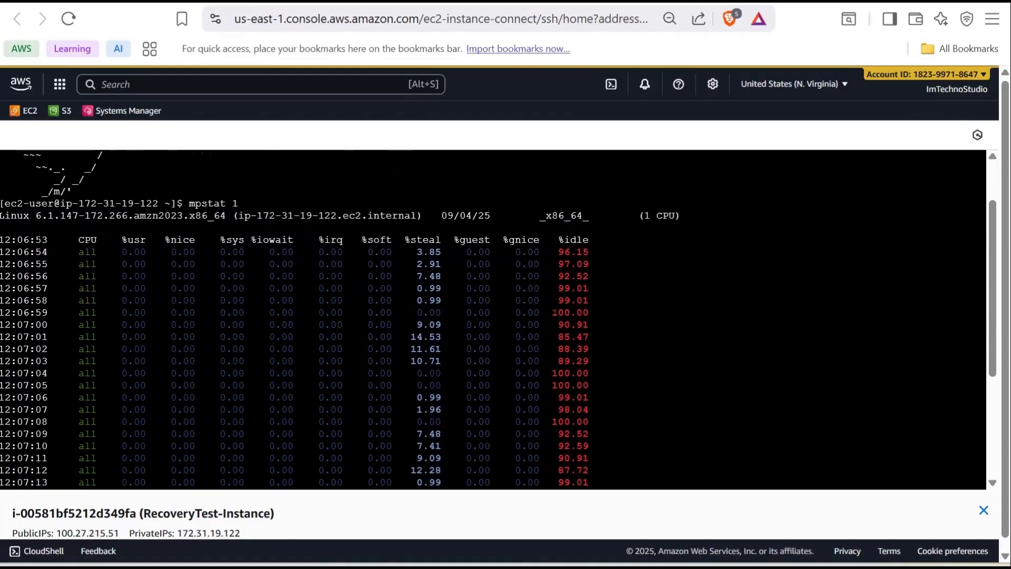
{"action": "scroll", "coordinate": [498, 318], "scroll_direction": "down", "scroll_amount": 4}
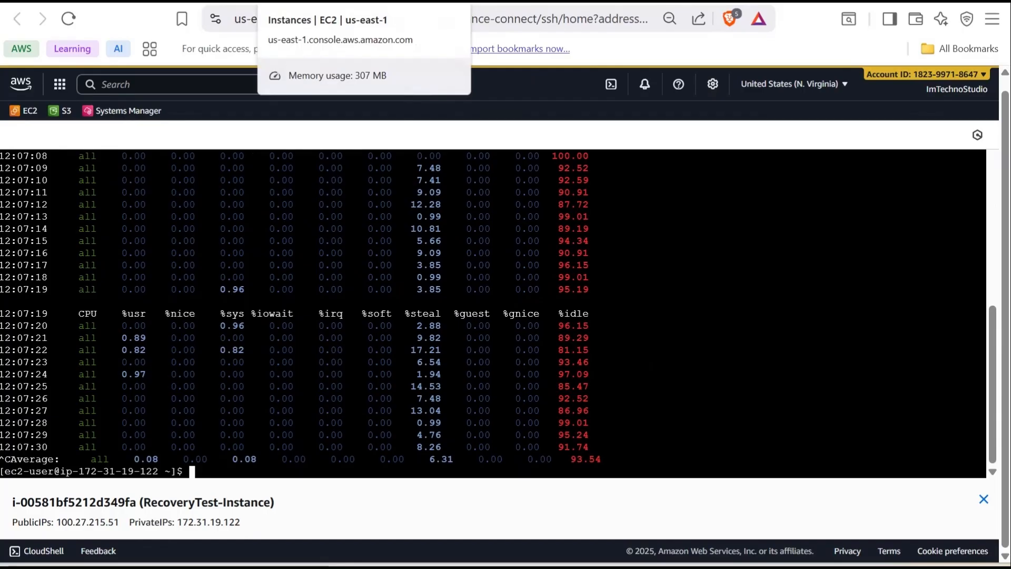
Step: Open the monitoring metrics of RecoveryTest-Instance and enlarge the CPU utilization graph
{"action": "left_click", "coordinate": [316, 1]}
{"action": "left_click", "coordinate": [401, 374]}
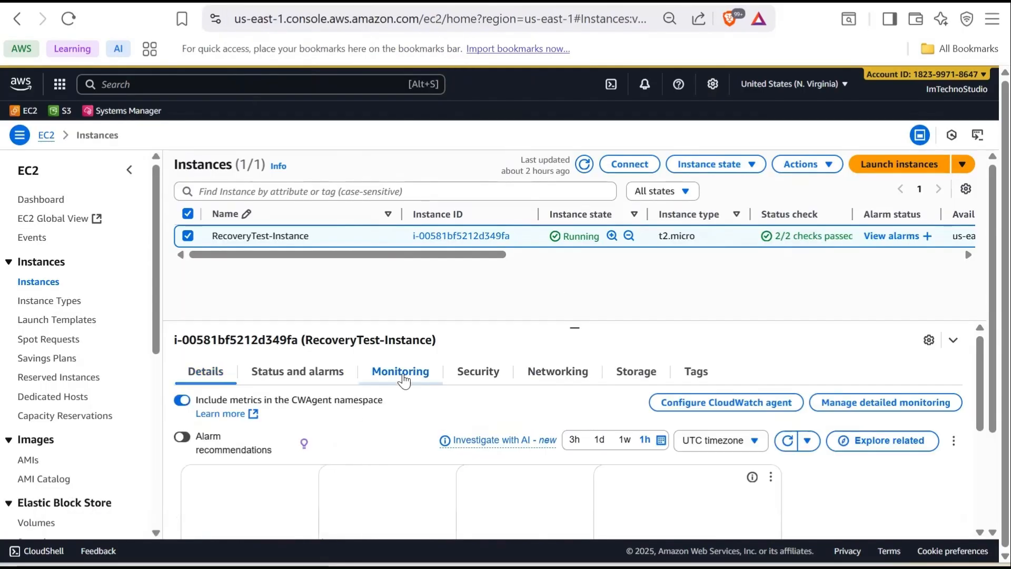
{"action": "scroll", "coordinate": [260, 488], "scroll_direction": "down", "scroll_amount": 1}
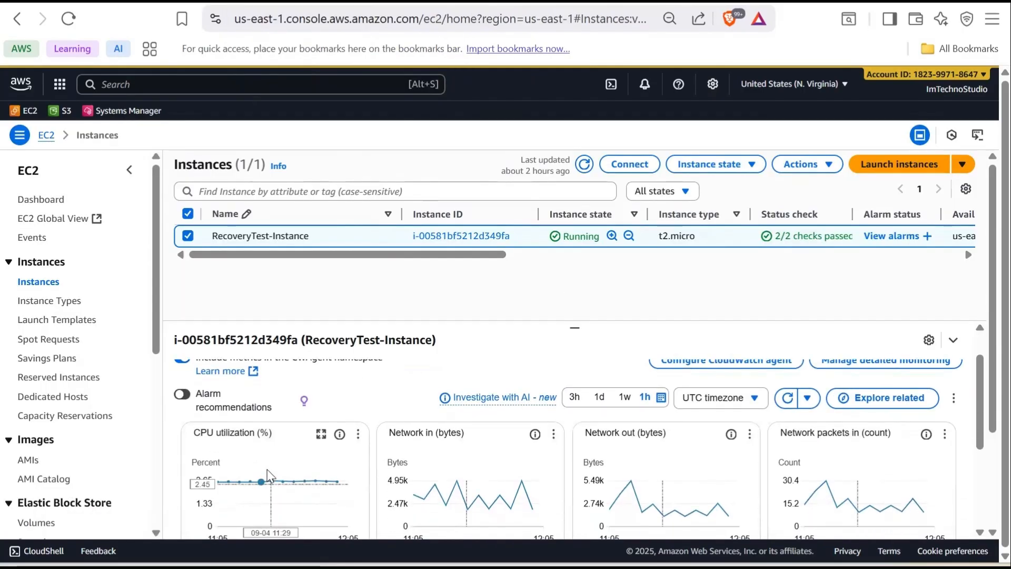
{"action": "left_click", "coordinate": [321, 435]}
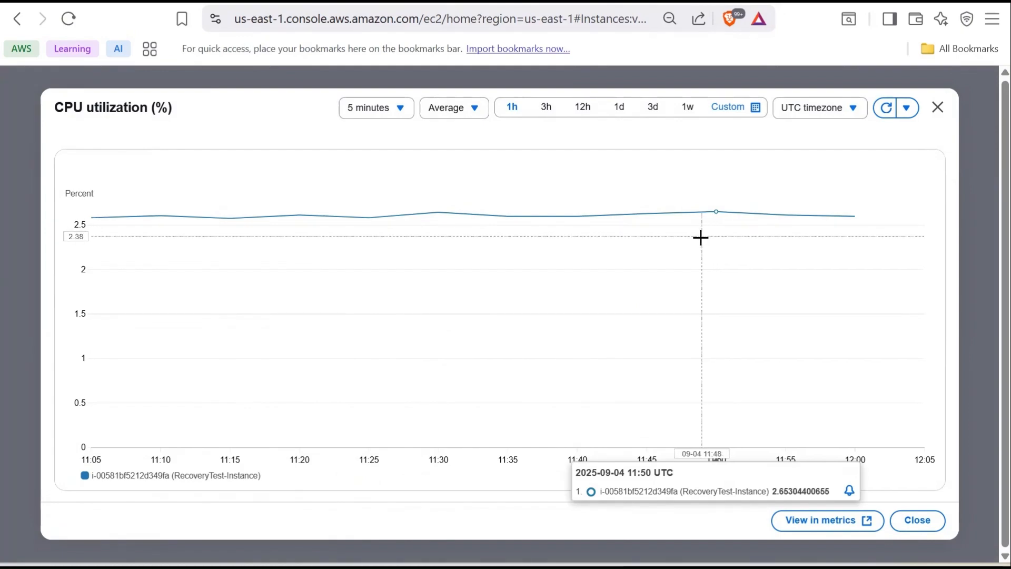
Step: Return to the instance's terminal session and install the stress package with sudo yum install -y stress
{"action": "left_click", "coordinate": [352, 5]}
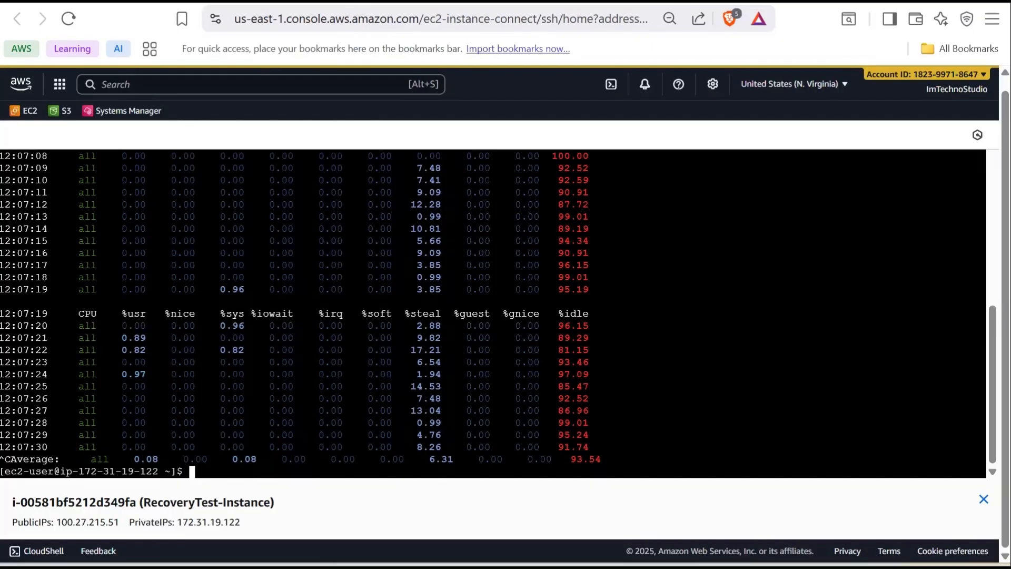
{"action": "type", "text": "sudo yum install"}
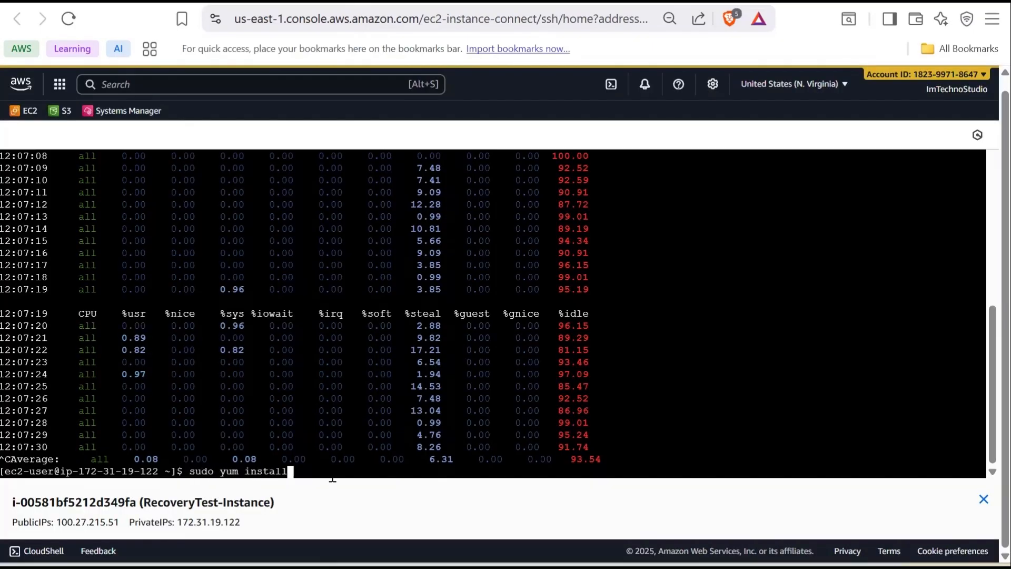
{"action": "type", "text": " -y stress"}
{"action": "key", "text": "Return"}
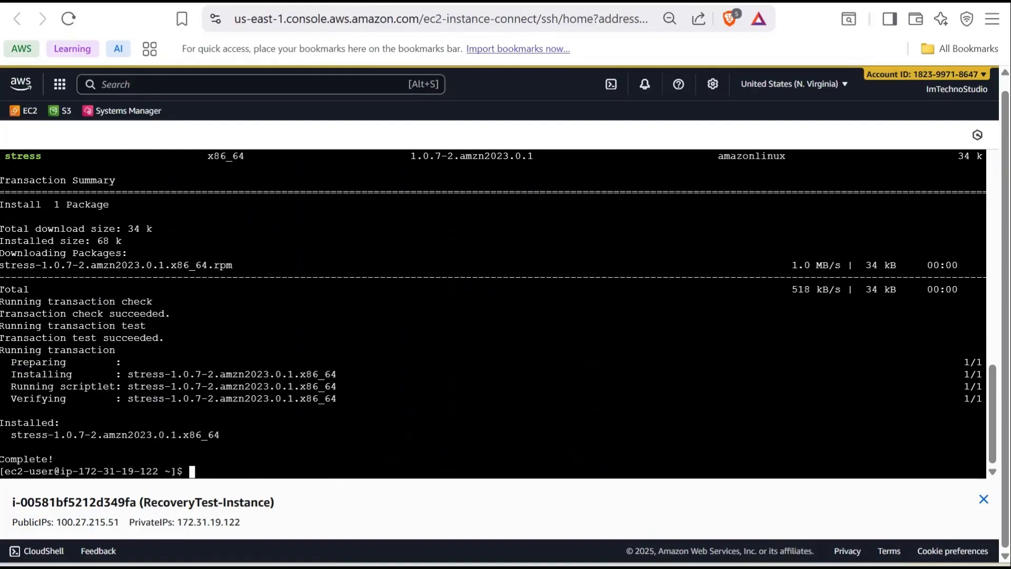
Step: Start a CPU load on the instance with stress --cpu 2
{"action": "type", "text": "stress --cpu "}
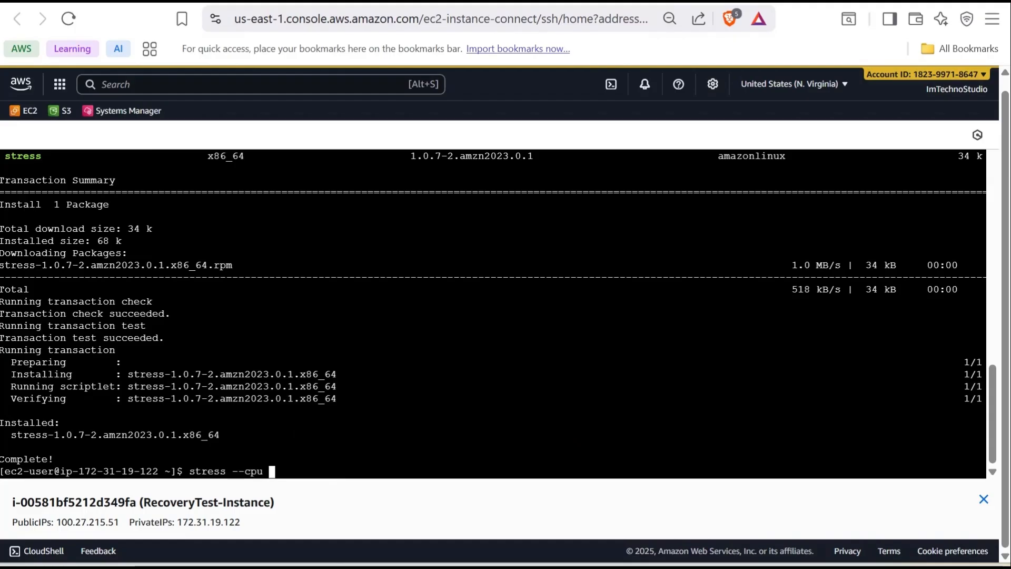
{"action": "type", "text": "2"}
{"action": "key", "text": "Return"}
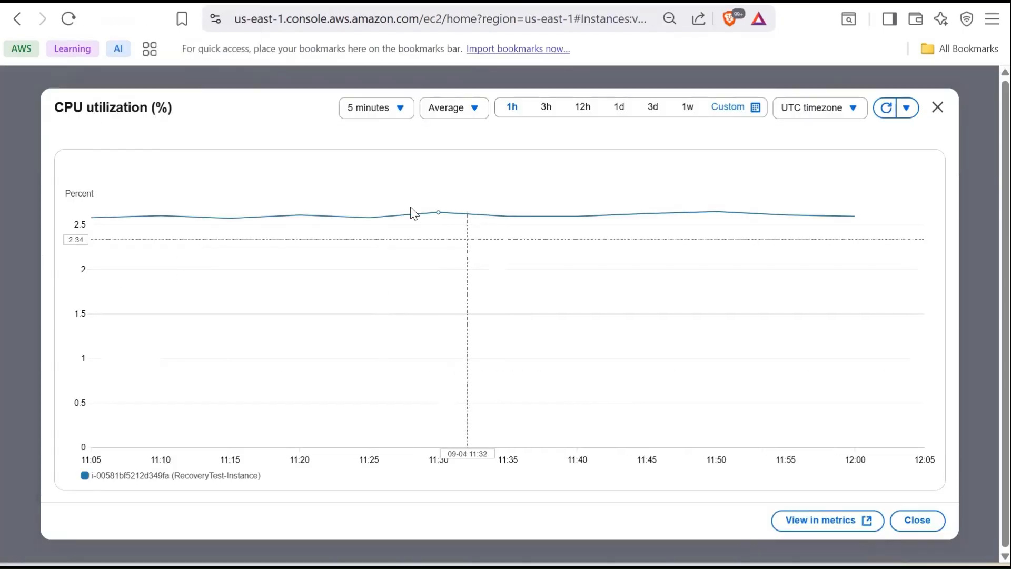
Step: Check the load by refreshing the instance's CPU utilization graph and running mpstat 1 in a terminal session
{"action": "mouse_move", "coordinate": [361, 243]}
{"action": "left_click", "coordinate": [886, 108]}
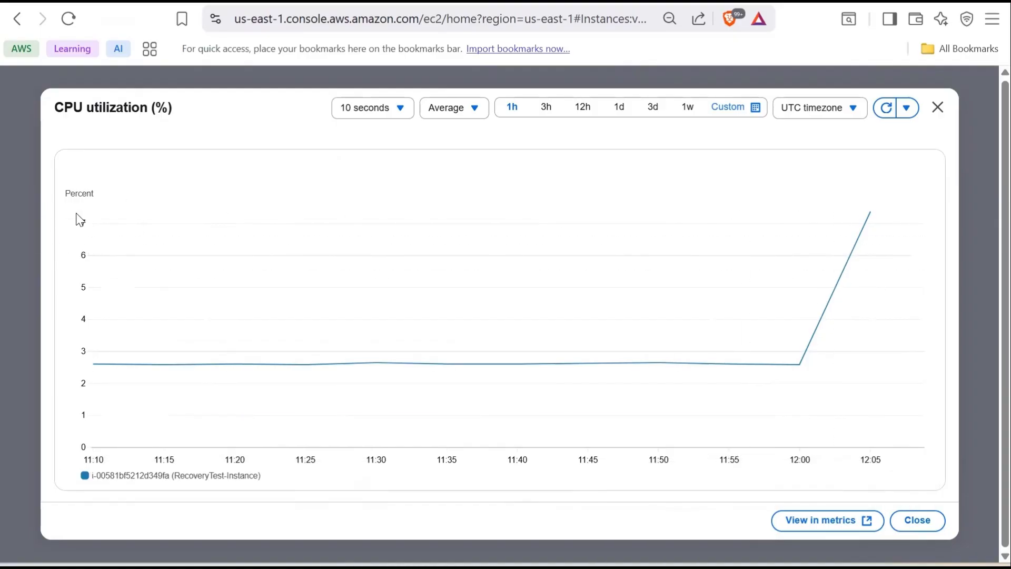
{"action": "left_click", "coordinate": [884, 107]}
{"action": "left_click", "coordinate": [885, 108]}
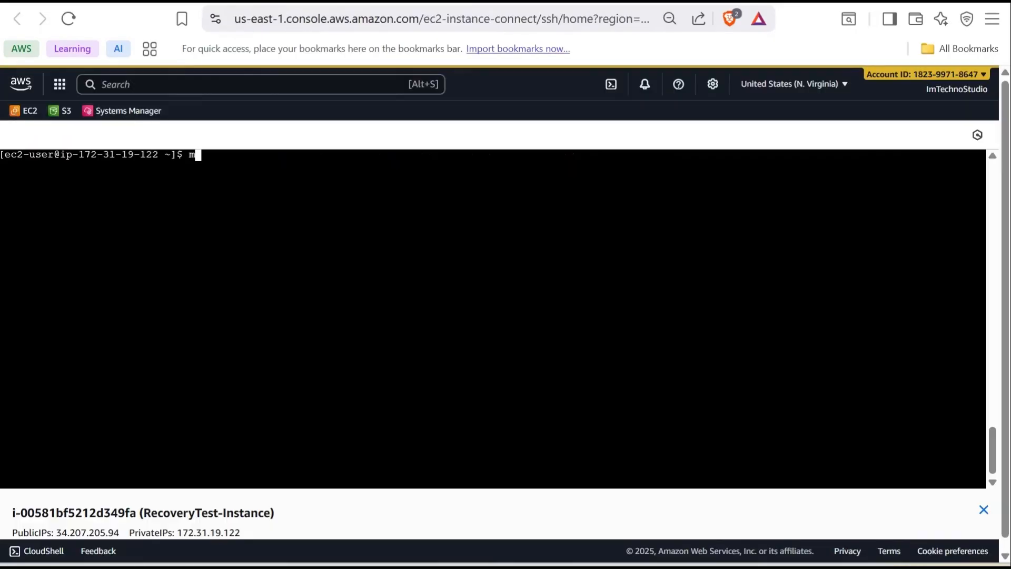
{"action": "type", "text": "pstat 1"}
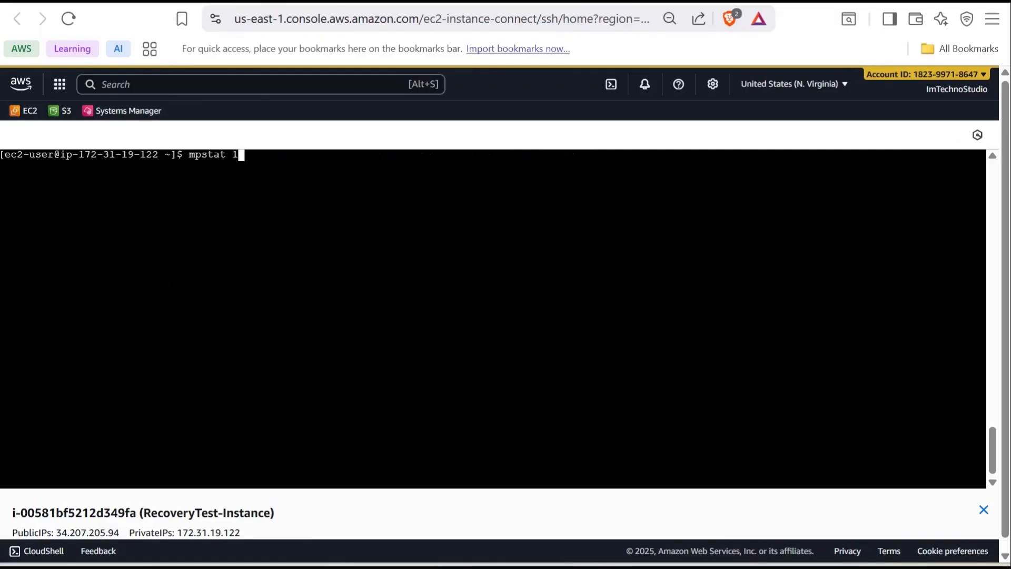
{"action": "key", "text": "Return"}
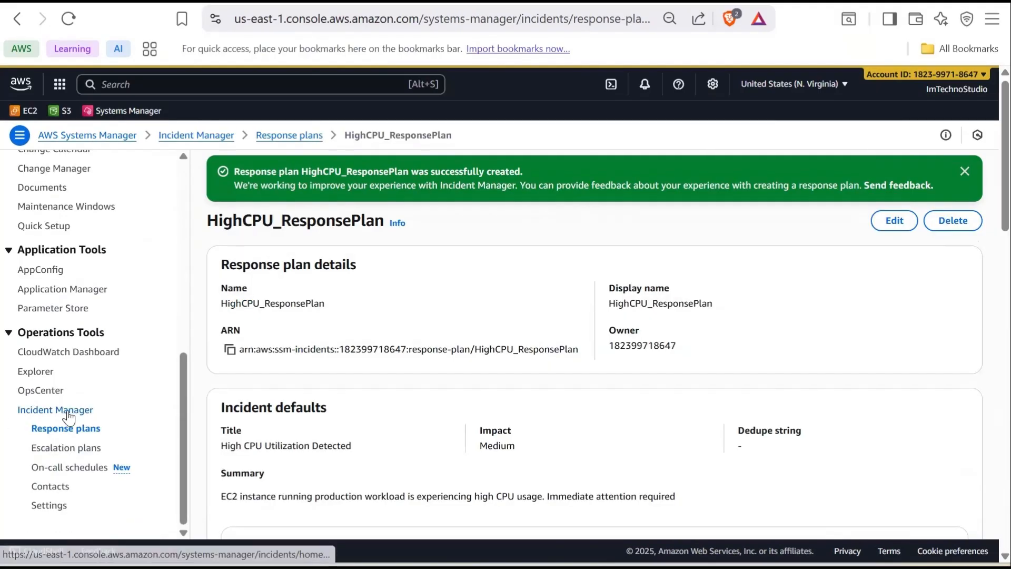
Step: Open the incident High CPU Utilization Detected [HighCPU_Alert] in Incident Manager and examine its summary, runbook and engagement details
{"action": "left_click", "coordinate": [69, 416]}
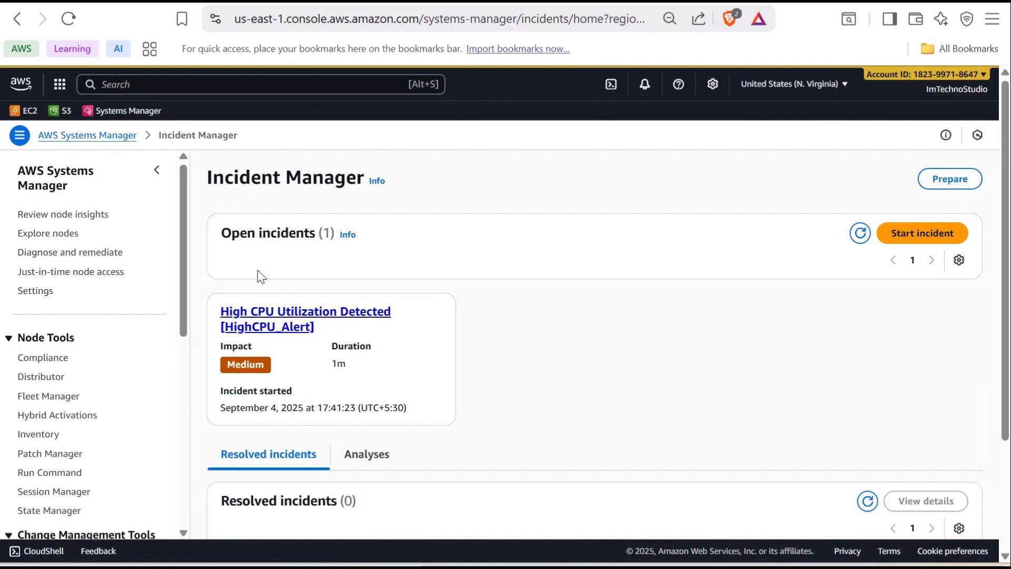
{"action": "left_click", "coordinate": [255, 314]}
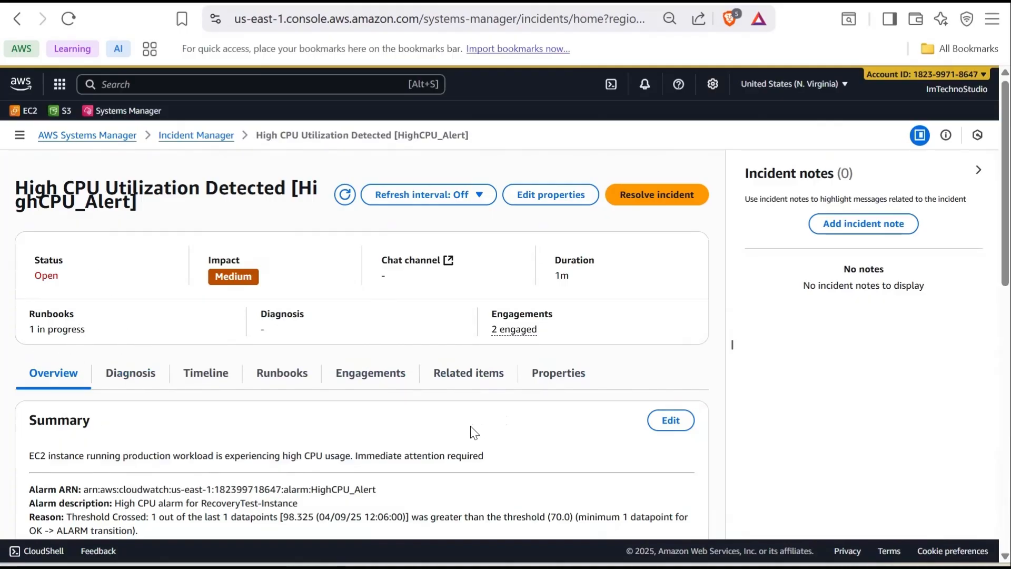
{"action": "scroll", "coordinate": [474, 431], "scroll_direction": "down", "scroll_amount": 10}
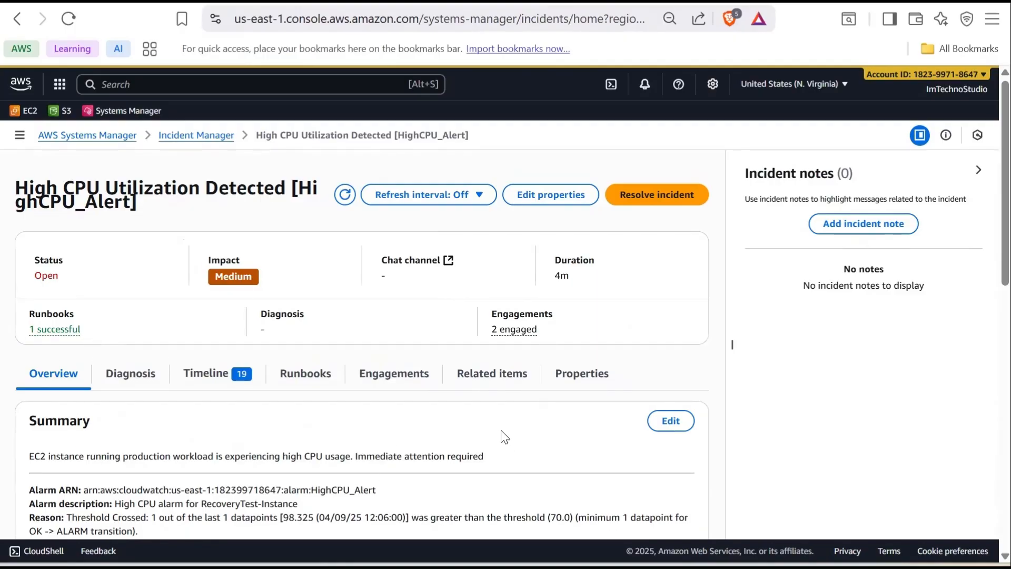
{"action": "scroll", "coordinate": [506, 436], "scroll_direction": "down", "scroll_amount": 15}
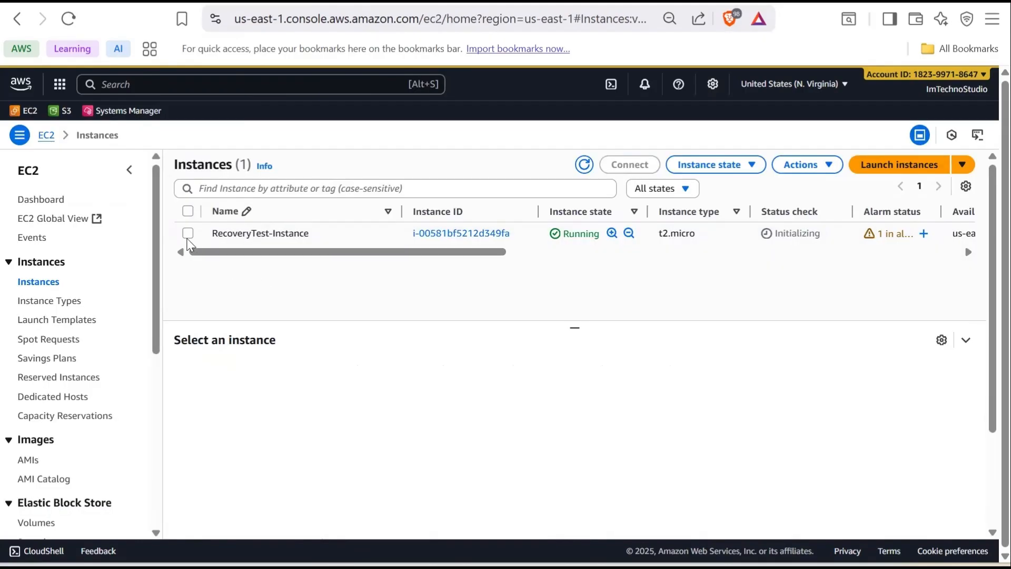
Step: Reconnect to RecoveryTest-Instance through EC2 Instance Connect with the default ec2-user username
{"action": "left_click", "coordinate": [187, 233]}
{"action": "left_click", "coordinate": [628, 165]}
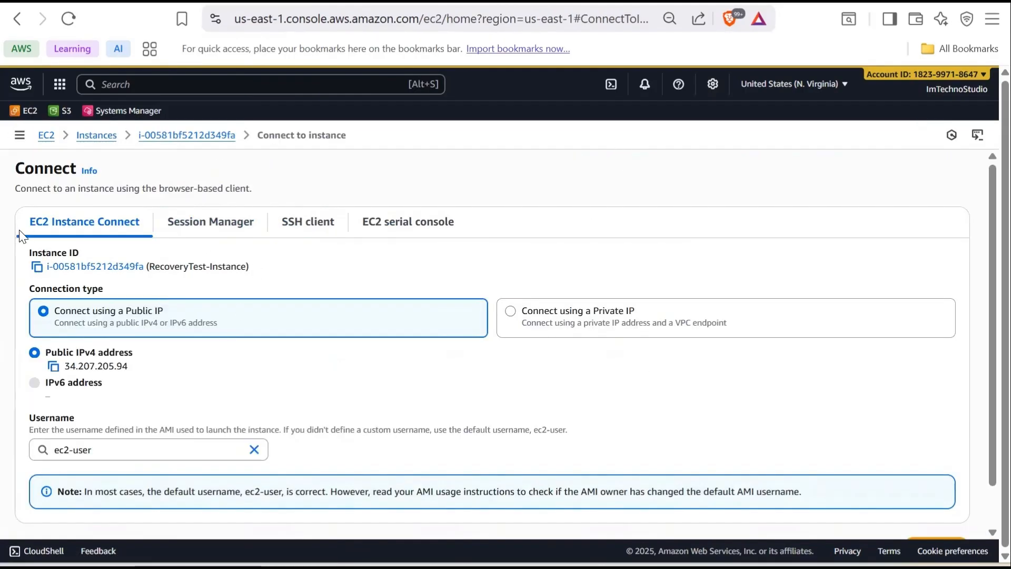
{"action": "scroll", "coordinate": [943, 376], "scroll_direction": "down", "scroll_amount": 1}
{"action": "left_click", "coordinate": [936, 499]}
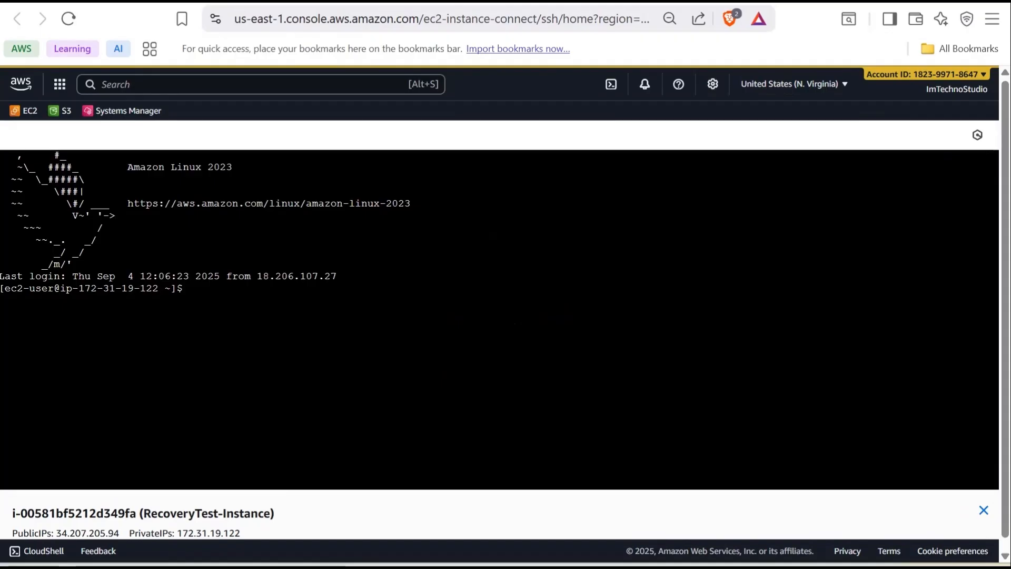
Step: Run mpstat 1 in the new session to check the instance's CPU usage after recovery
{"action": "type", "text": "mpstat"}
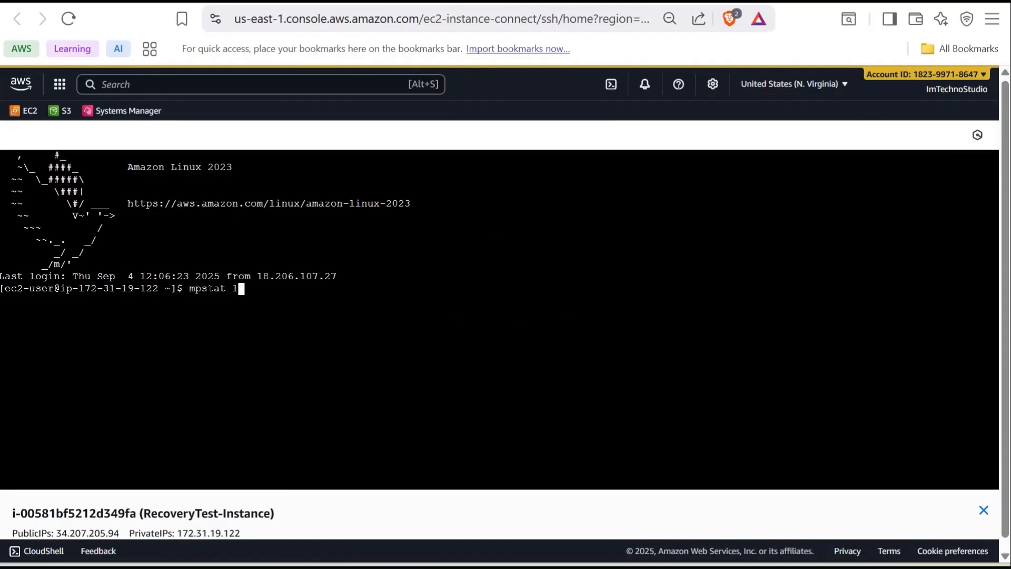
{"action": "type", "text": "1"}
{"action": "key", "text": "Return"}
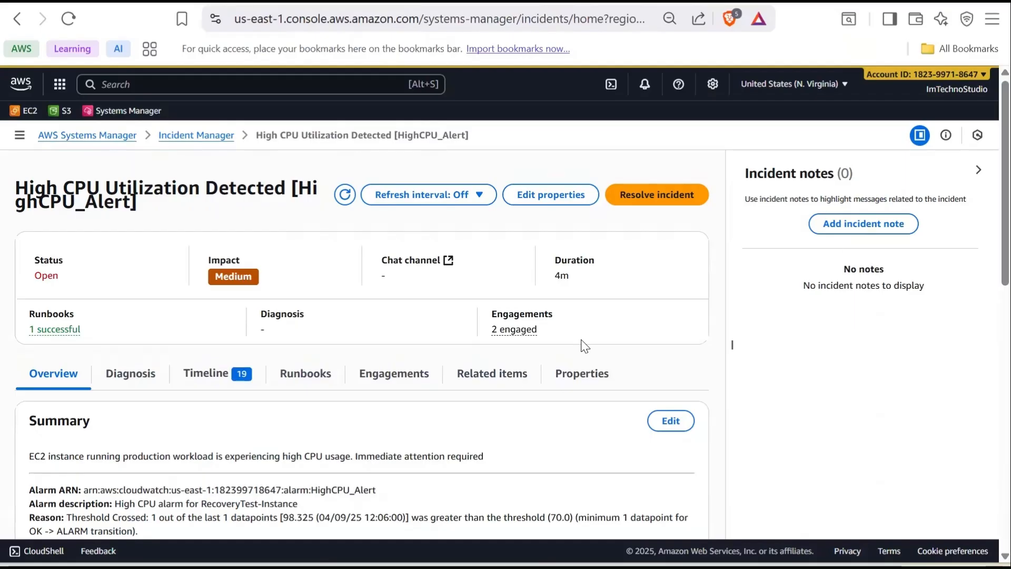
Step: Resolve the incident High CPU Utilization Detected [HighCPU_Alert] and confirm the resolution
{"action": "left_click", "coordinate": [652, 207]}
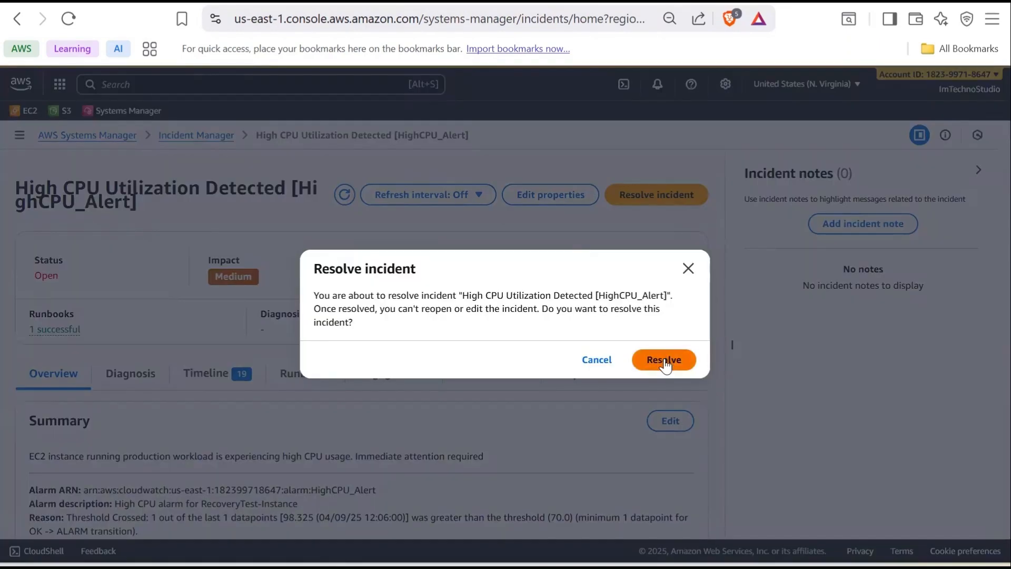
{"action": "left_click", "coordinate": [661, 360]}
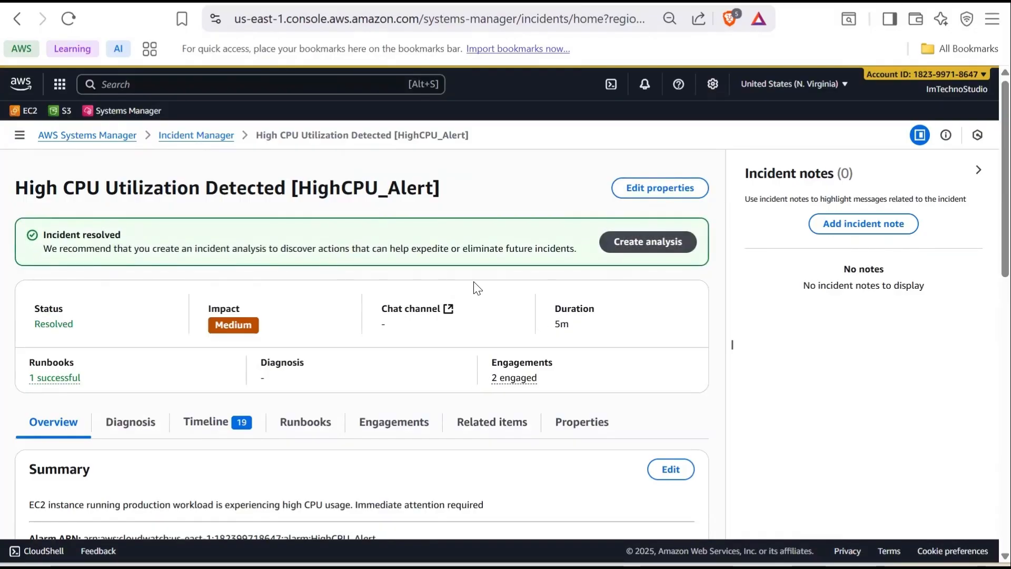
{"action": "left_click", "coordinate": [646, 248]}
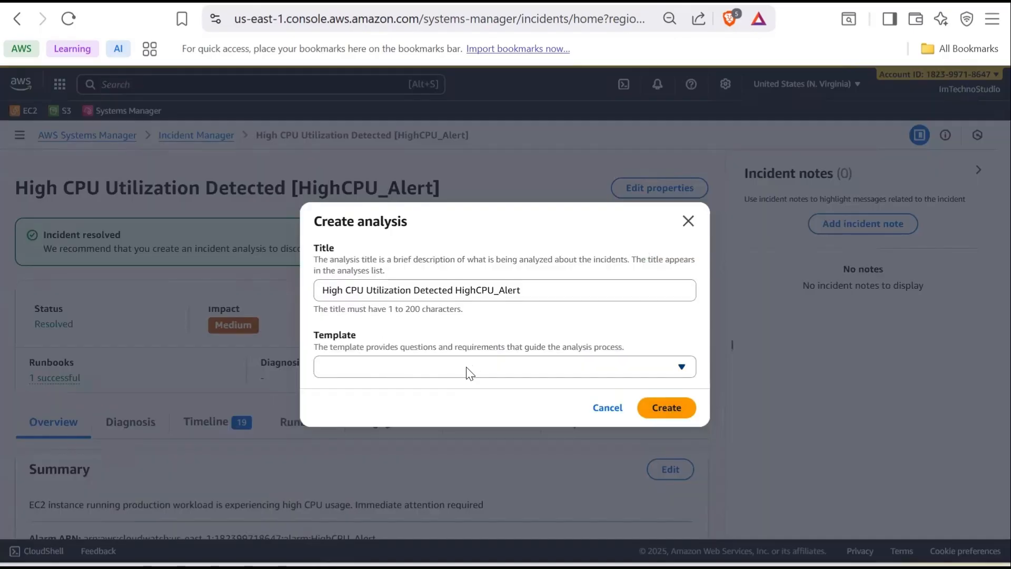
{"action": "left_click", "coordinate": [468, 369]}
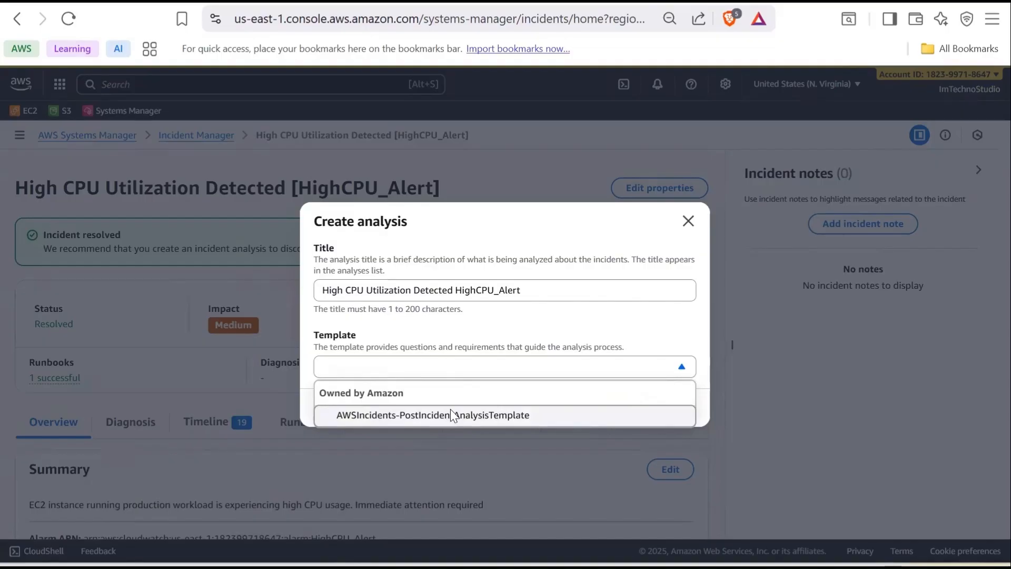
{"action": "left_click", "coordinate": [452, 414]}
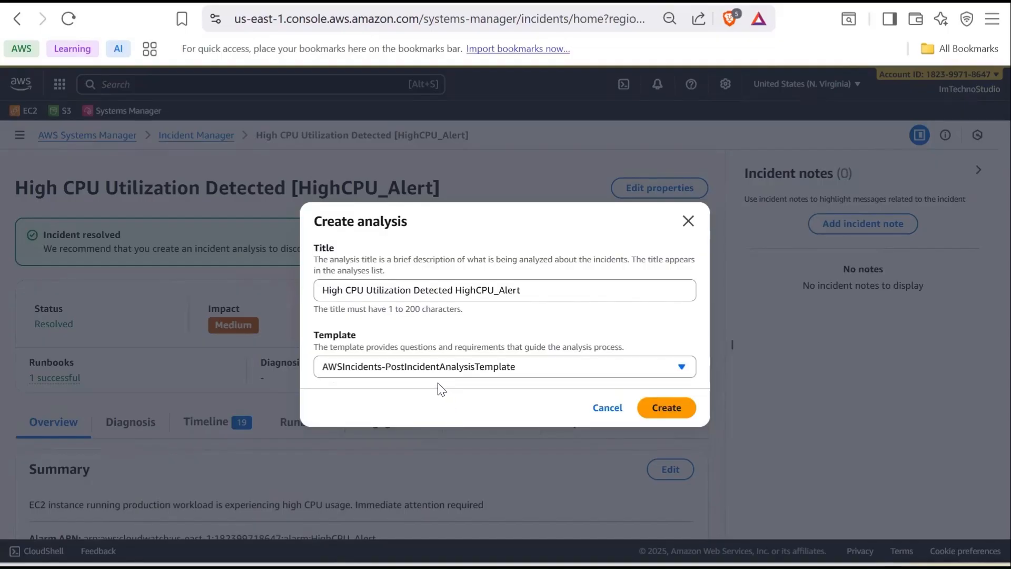
{"action": "left_click", "coordinate": [600, 411]}
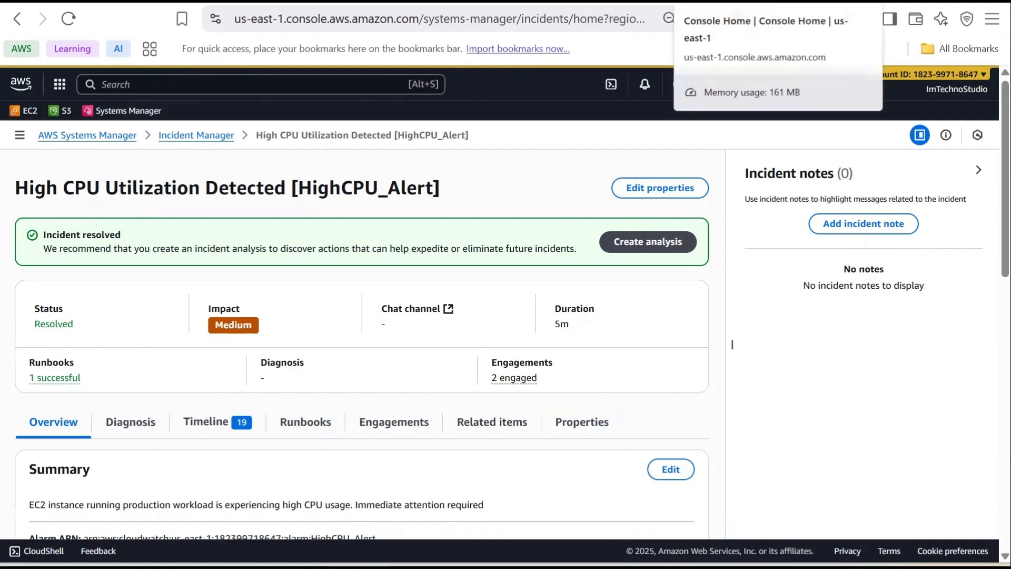
Step: From the AWS Console Home, search for sns and open the Simple Notification Service console
{"action": "left_click", "coordinate": [700, 3]}
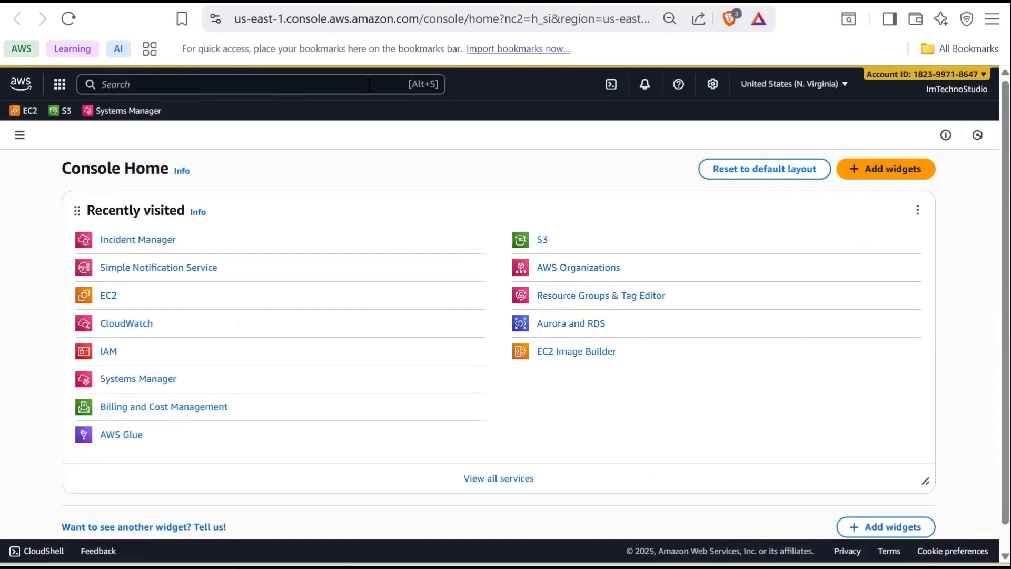
{"action": "left_click", "coordinate": [289, 84]}
{"action": "type", "text": "ns"}
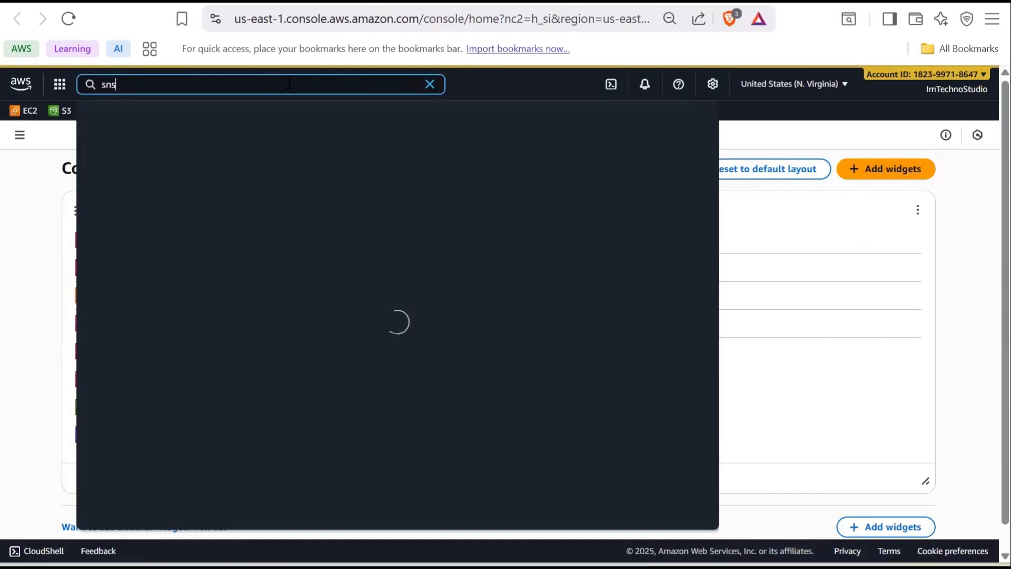
{"action": "left_click", "coordinate": [347, 158]}
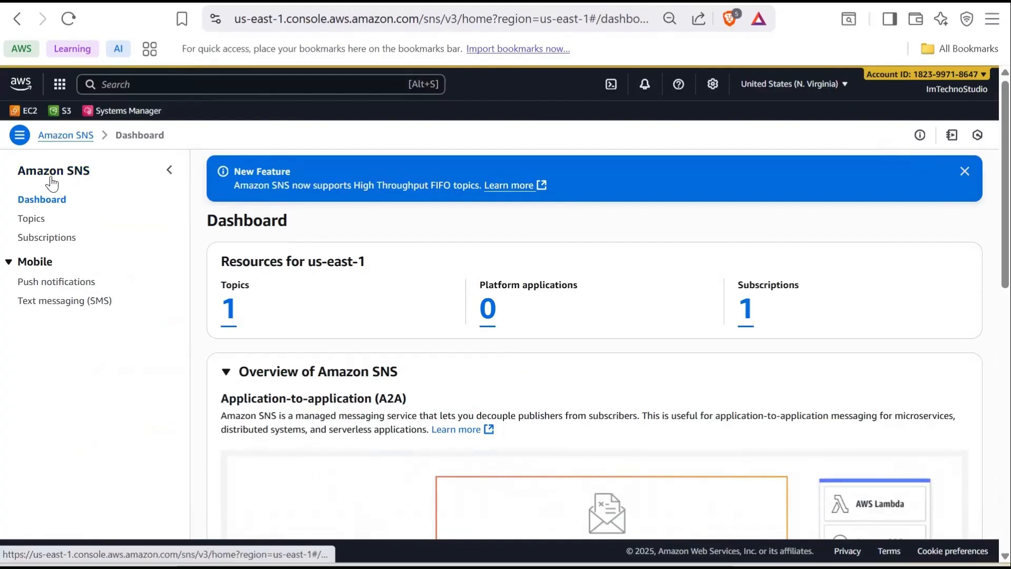
Step: Delete the SNS topic HighCPU_Alarm_Topic, confirming with the phrase "delete me"
{"action": "left_click", "coordinate": [31, 219]}
{"action": "left_click", "coordinate": [220, 306]}
{"action": "left_click", "coordinate": [751, 221]}
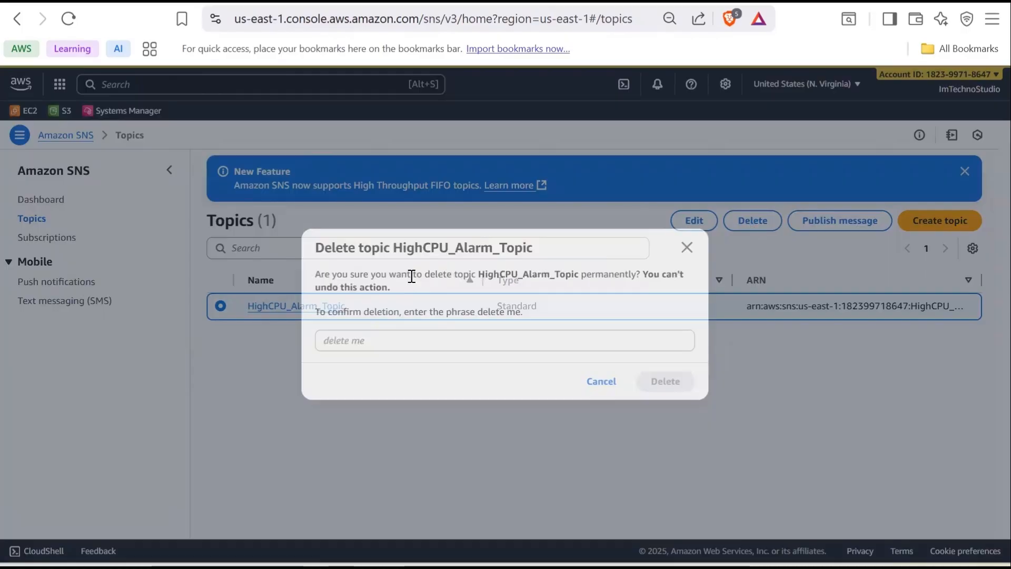
{"action": "left_click", "coordinate": [422, 341]}
{"action": "type", "text": "delete me"}
{"action": "left_click", "coordinate": [664, 381]}
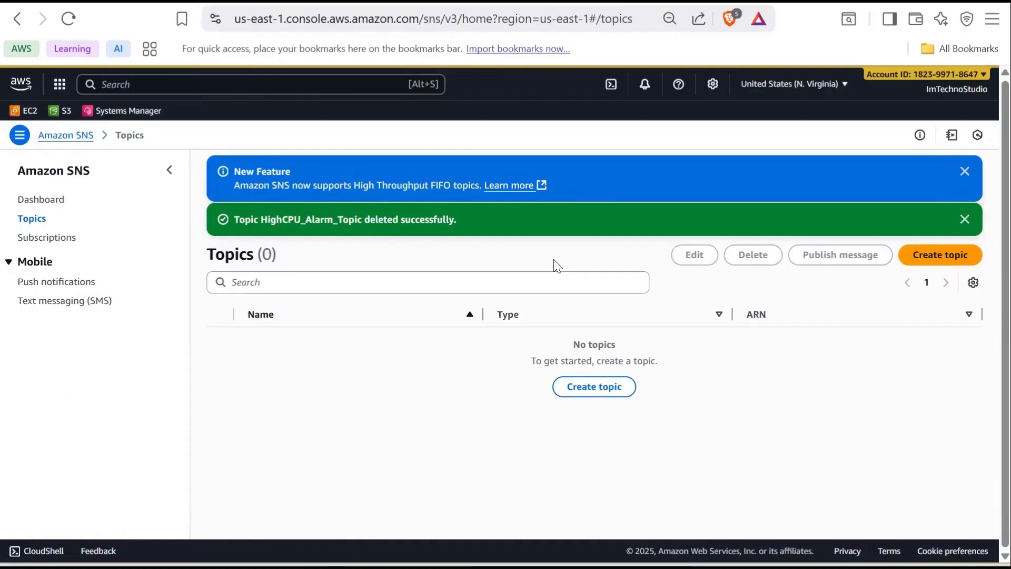
Step: Delete the confirmed email subscription belonging to HighCPU_Alarm_Topic and confirm the deletion
{"action": "left_click", "coordinate": [46, 238]}
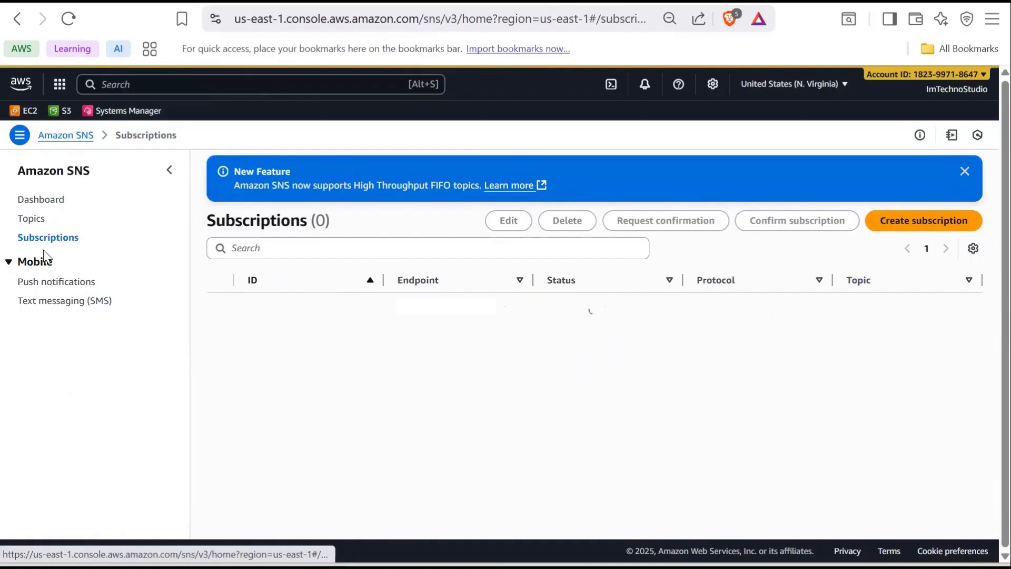
{"action": "left_click", "coordinate": [221, 306]}
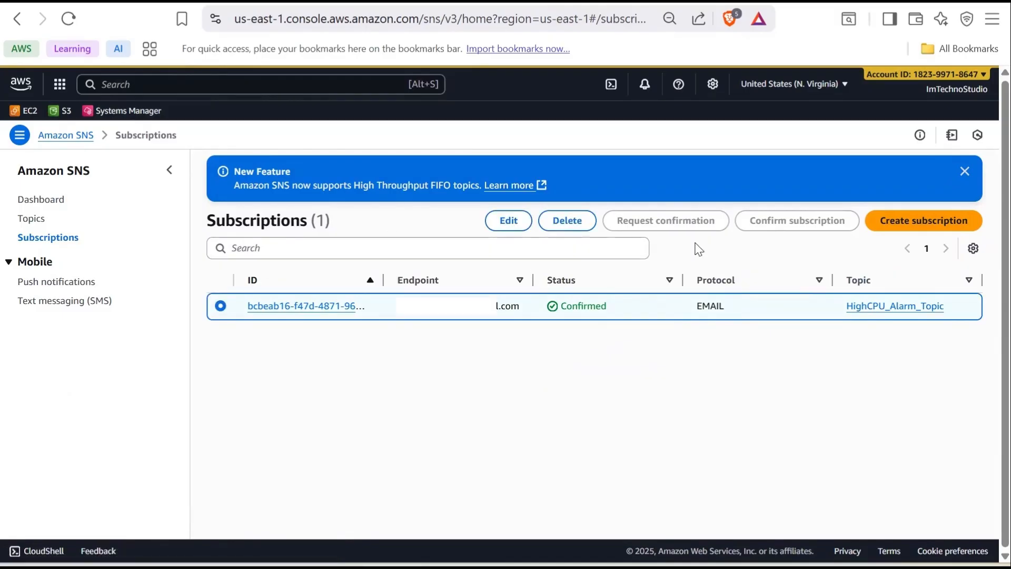
{"action": "left_click", "coordinate": [568, 222]}
{"action": "left_click", "coordinate": [661, 350]}
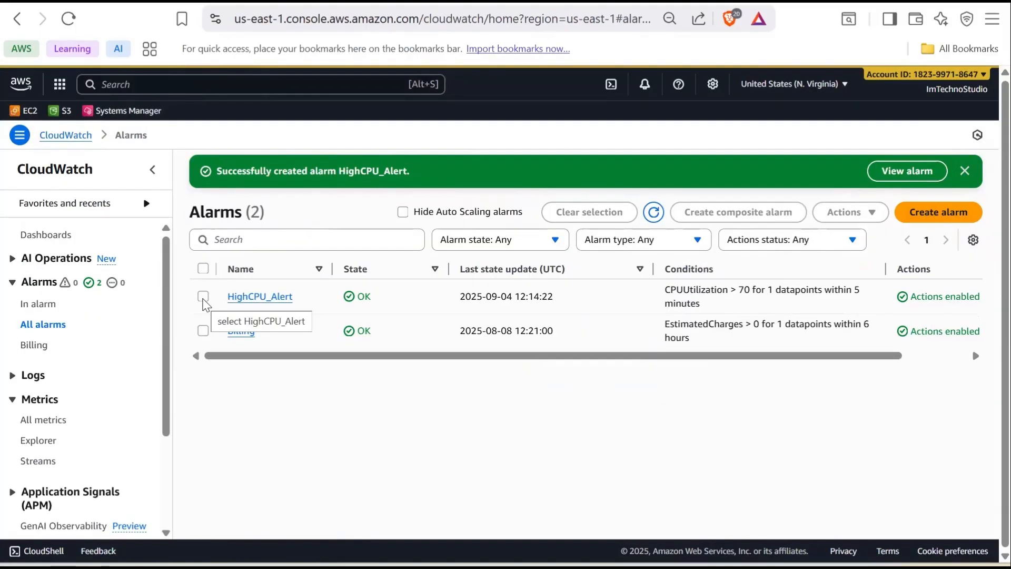
Step: Delete the HighCPU_Alert alarm in CloudWatch and confirm the deletion
{"action": "left_click", "coordinate": [203, 298]}
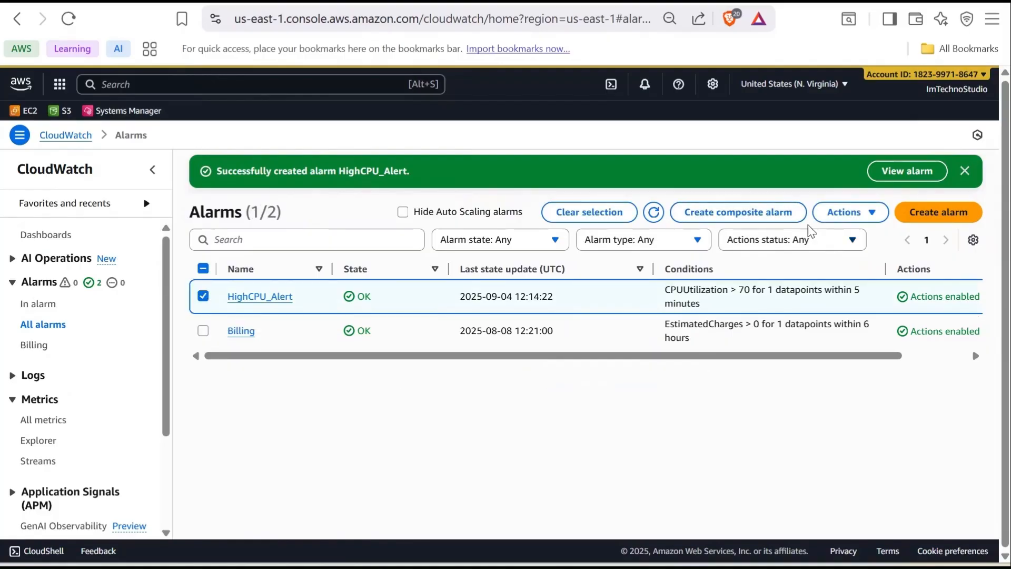
{"action": "left_click", "coordinate": [844, 217]}
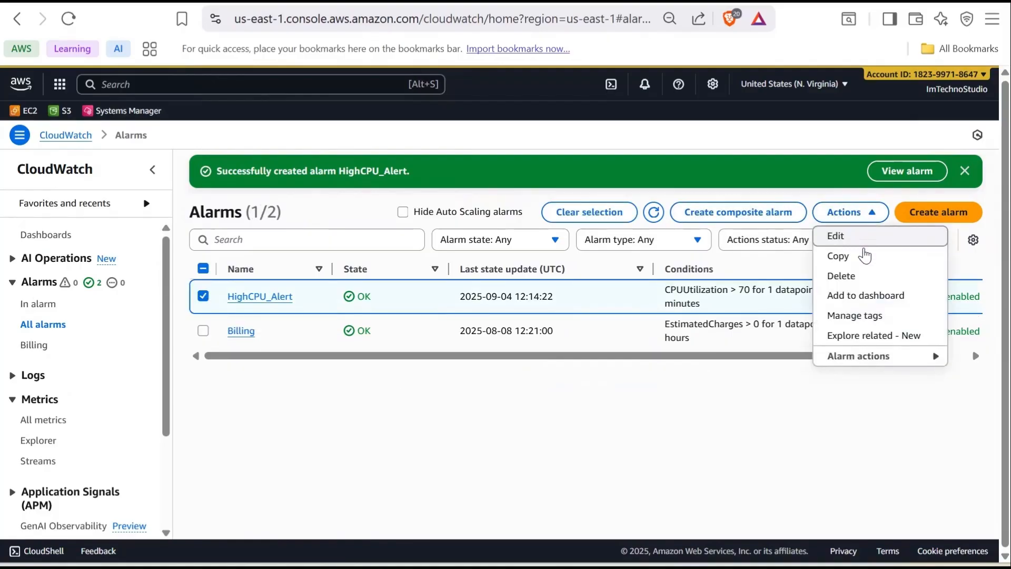
{"action": "left_click", "coordinate": [852, 284]}
{"action": "left_click", "coordinate": [752, 377]}
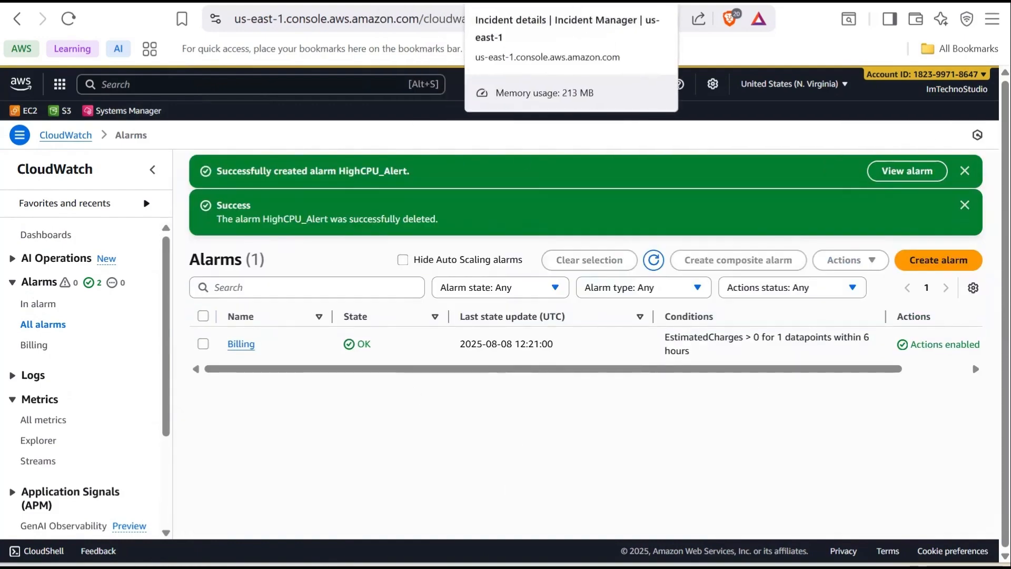
Step: Delete the Incident Manager response plan HighCPU_ResponsePlan, confirming with its name, and dismiss the feedback form
{"action": "left_click", "coordinate": [510, 2]}
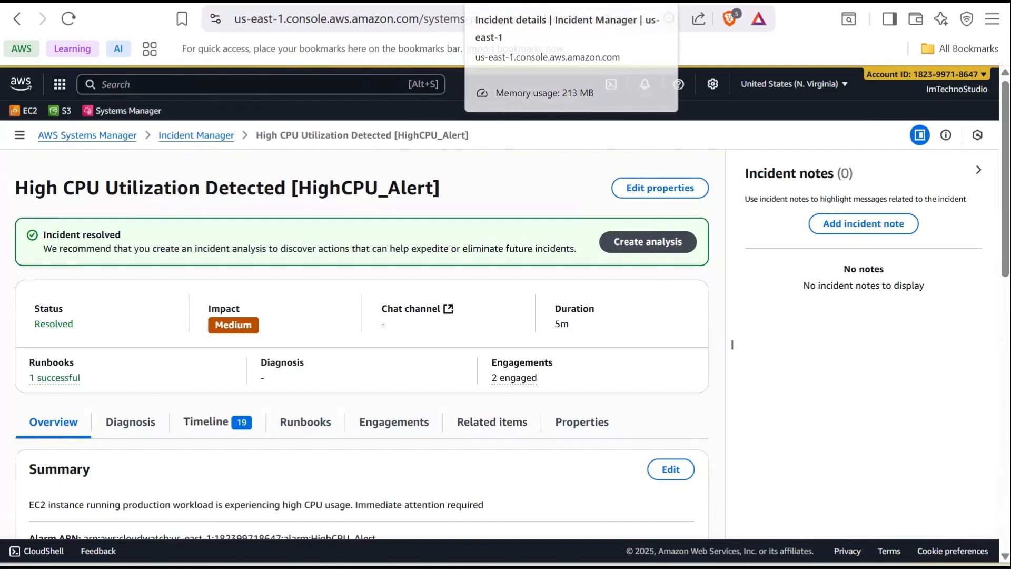
{"action": "left_click", "coordinate": [20, 137]}
{"action": "scroll", "coordinate": [55, 368], "scroll_direction": "down", "scroll_amount": 8}
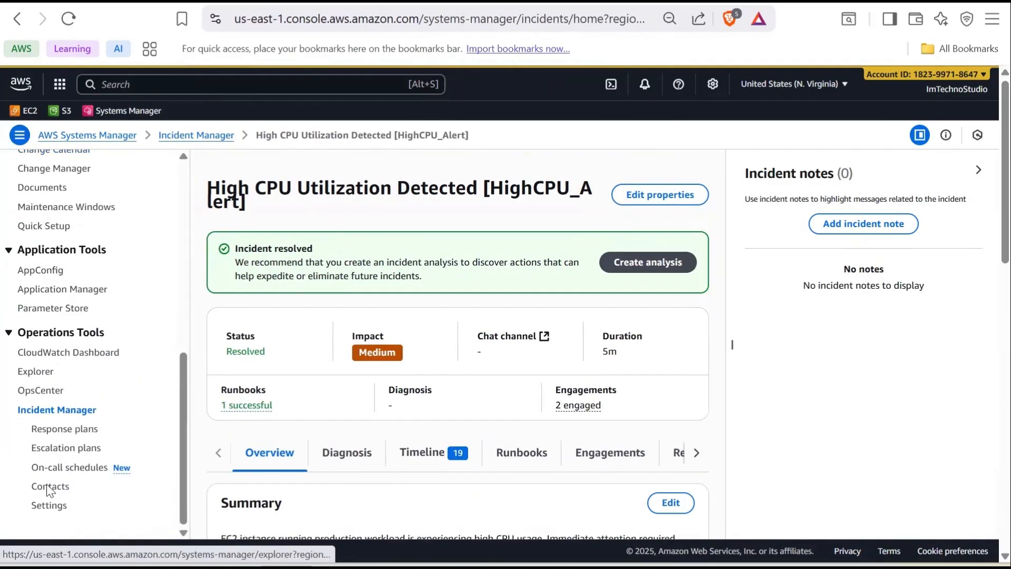
{"action": "left_click", "coordinate": [64, 430]}
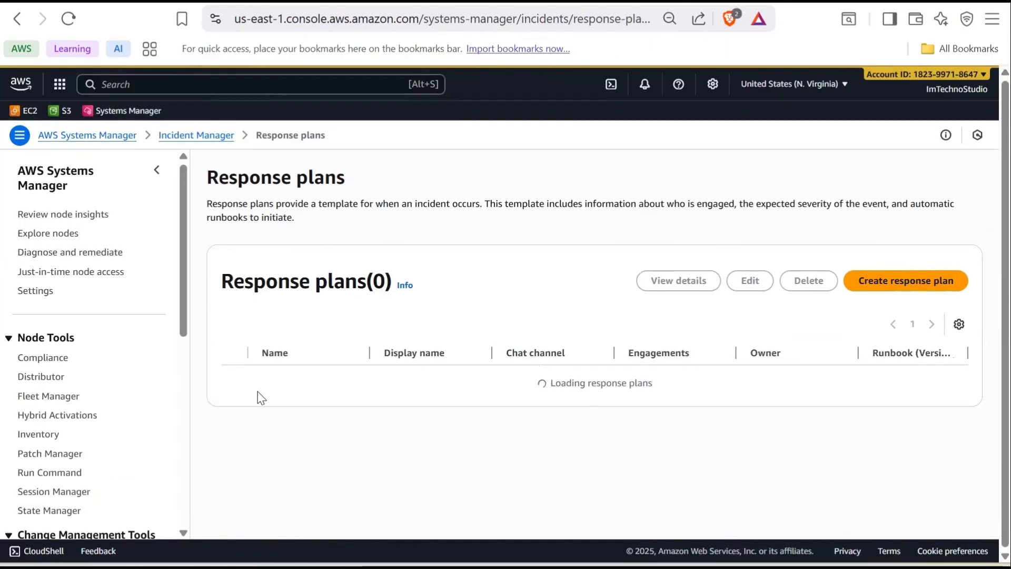
{"action": "left_click", "coordinate": [235, 379]}
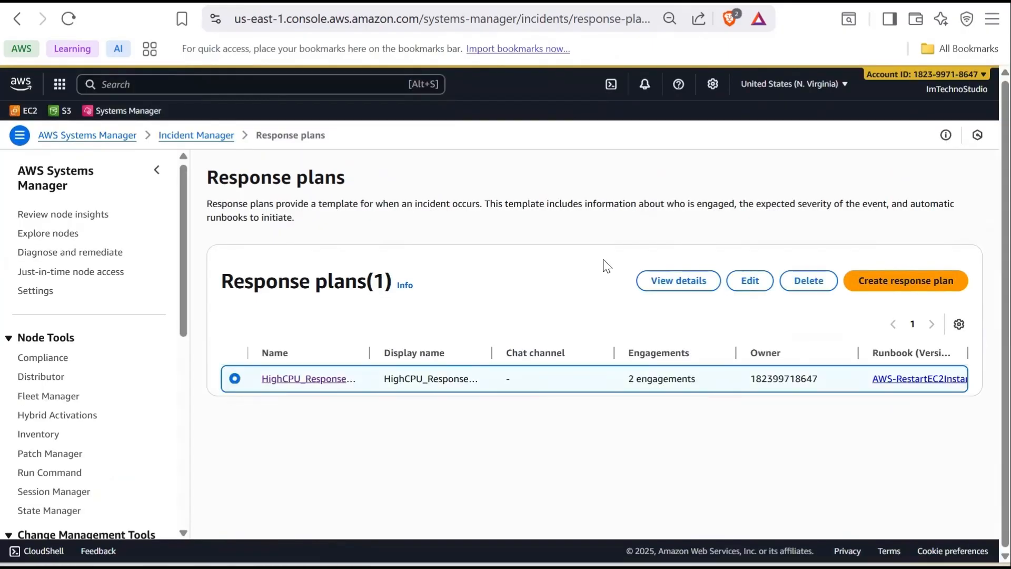
{"action": "left_click", "coordinate": [807, 281]}
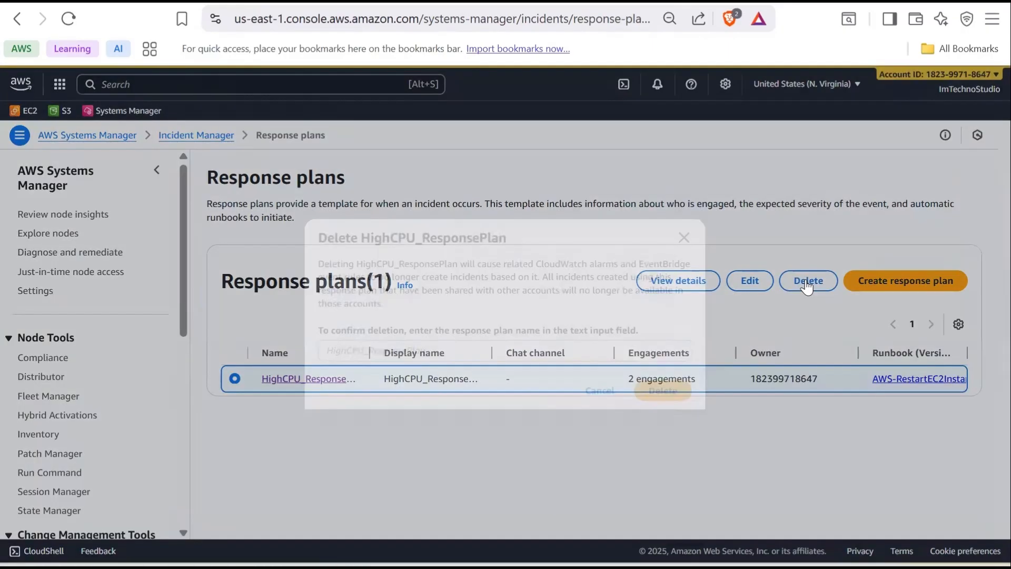
{"action": "left_click_drag", "start_coordinate": [358, 236], "coordinate": [510, 238]}
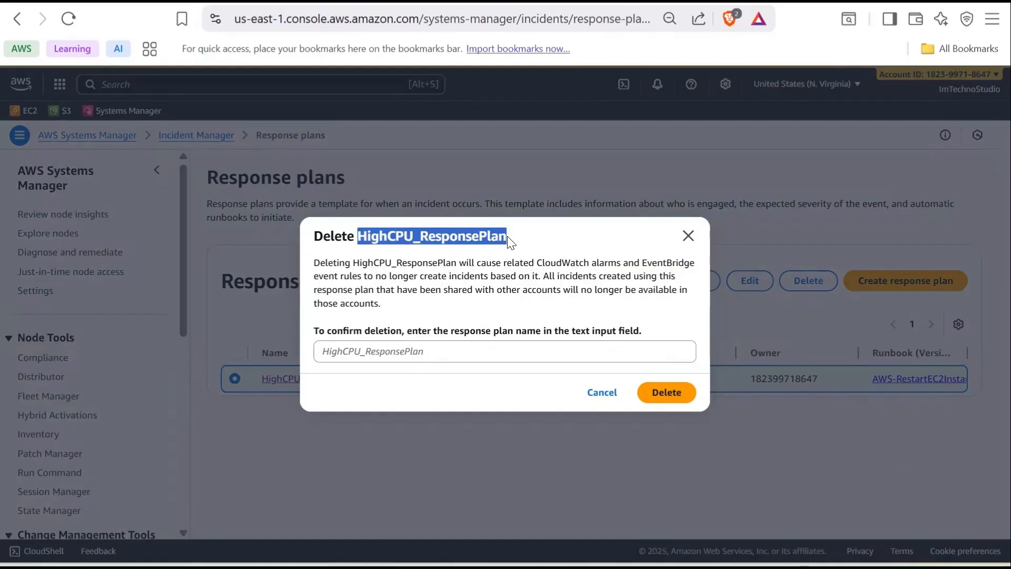
{"action": "key", "text": "ctrl+c"}
{"action": "left_click", "coordinate": [605, 351]}
{"action": "key", "text": "ctrl+v"}
{"action": "left_click", "coordinate": [666, 392]}
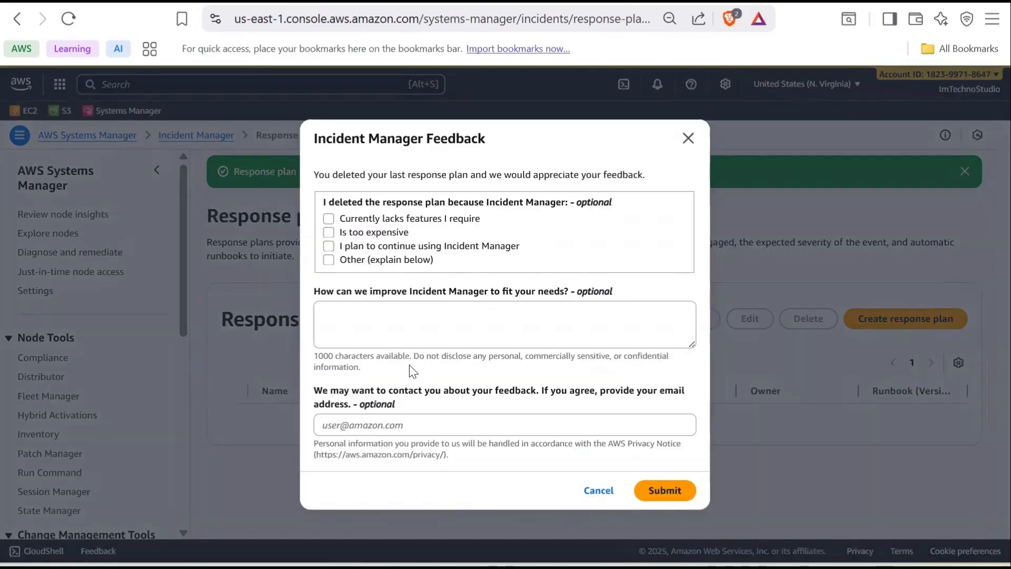
{"action": "left_click", "coordinate": [596, 490]}
Step: Delete the escalation plan highcpu_escalation, entering "confirm" to approve the deletion
{"action": "scroll", "coordinate": [51, 395], "scroll_direction": "down", "scroll_amount": 8}
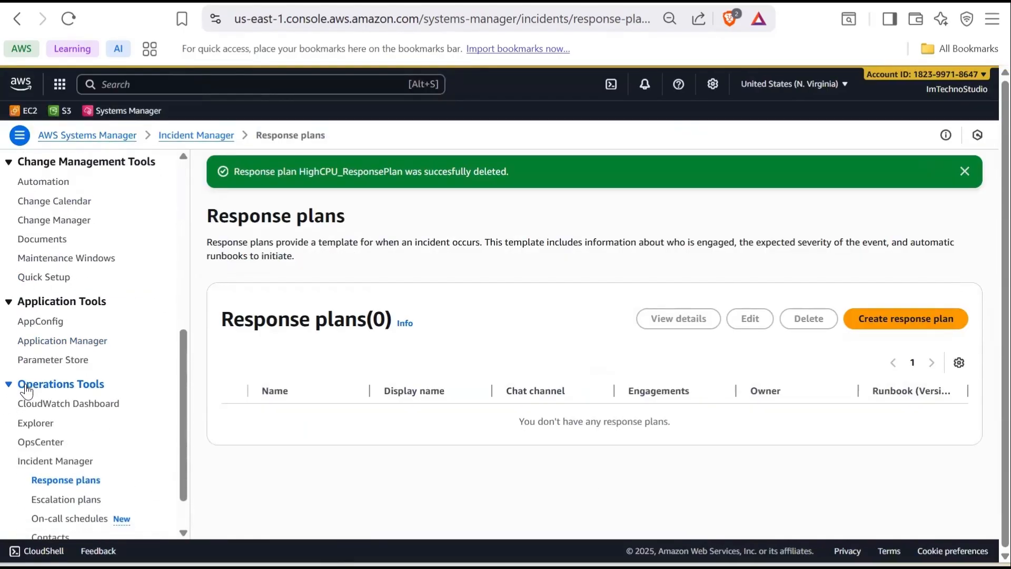
{"action": "left_click", "coordinate": [62, 450]}
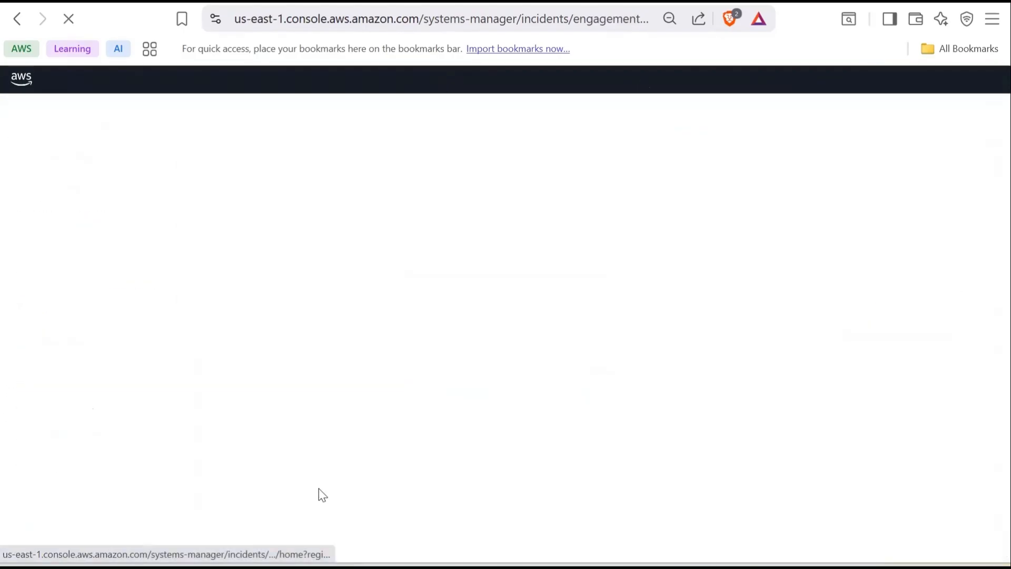
{"action": "left_click", "coordinate": [235, 320]}
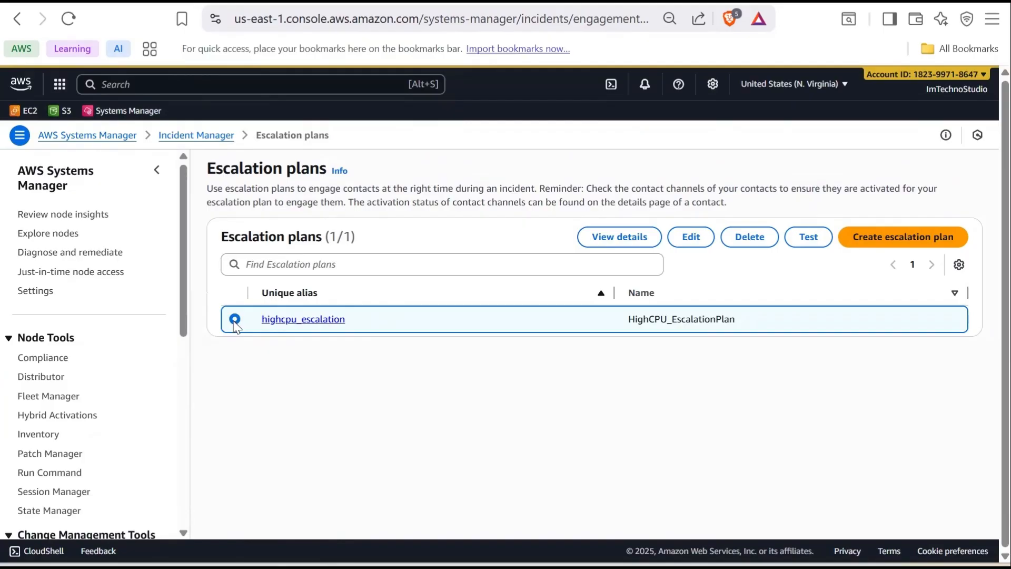
{"action": "left_click", "coordinate": [747, 242]}
{"action": "type", "text": "confirm"}
{"action": "left_click", "coordinate": [666, 398]}
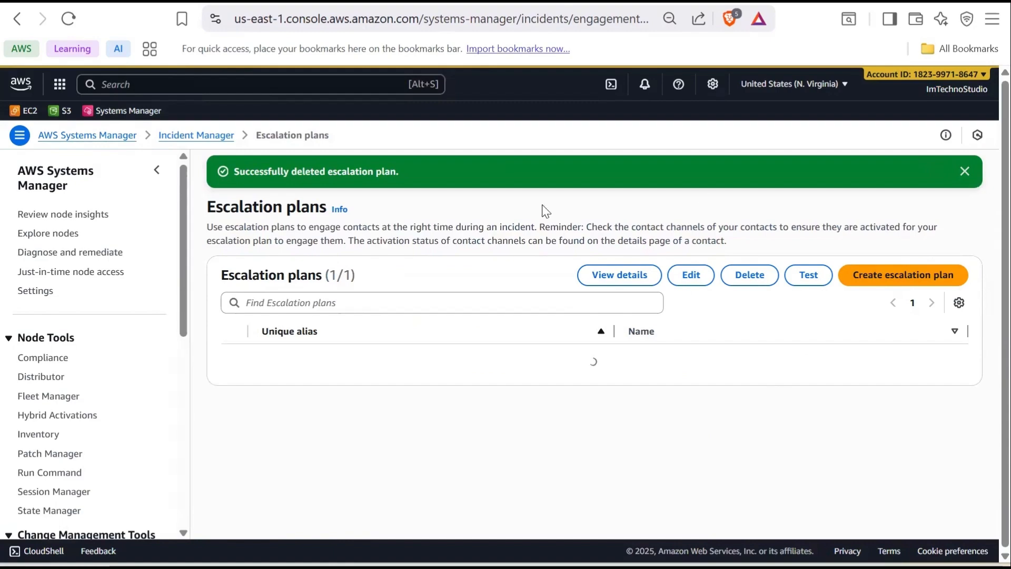
Step: Delete the Incident Manager contact appsupport_contact, entering "confirm" to approve the deletion
{"action": "scroll", "coordinate": [67, 421], "scroll_direction": "down", "scroll_amount": 8}
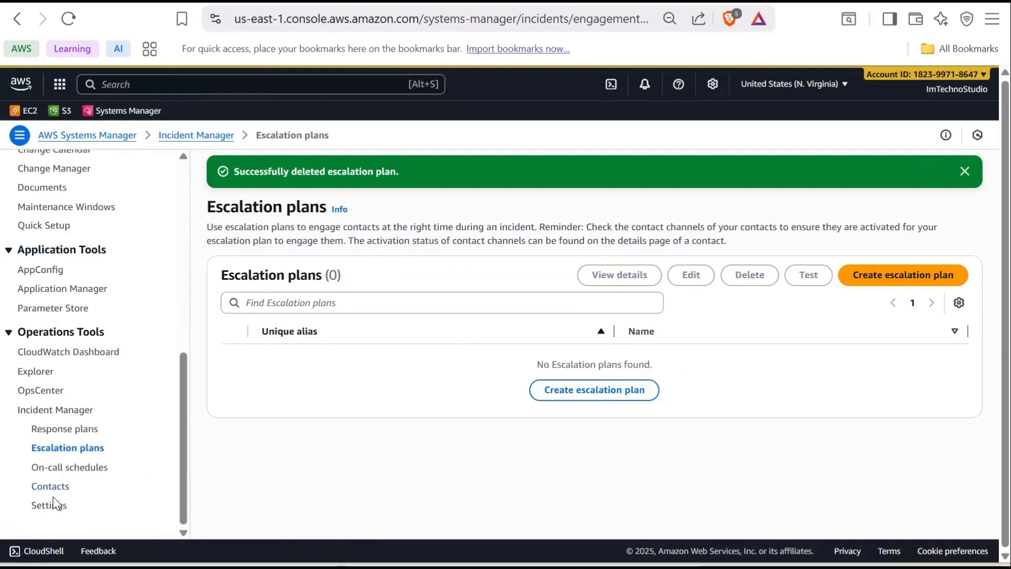
{"action": "left_click", "coordinate": [50, 486]}
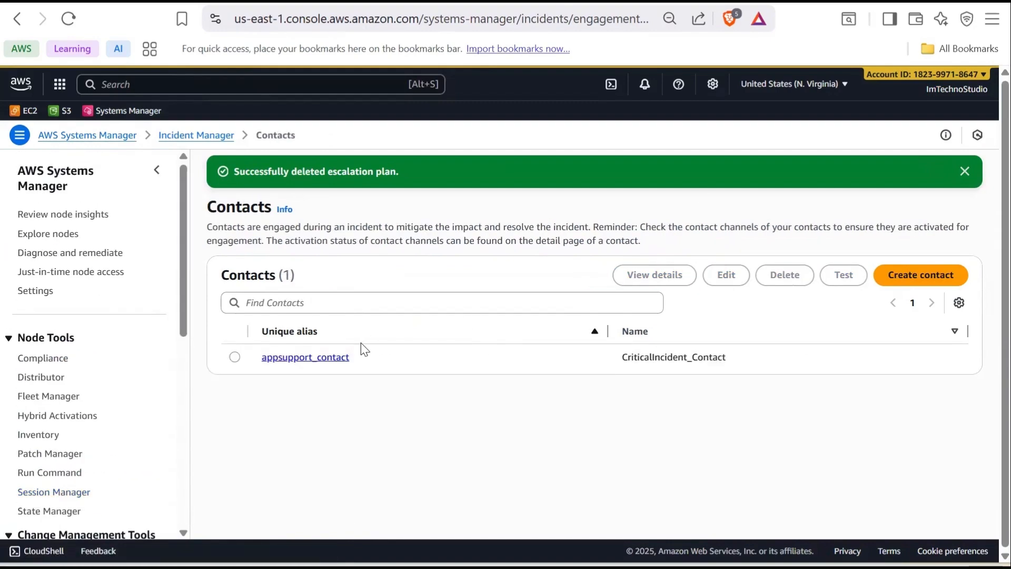
{"action": "left_click", "coordinate": [234, 357]}
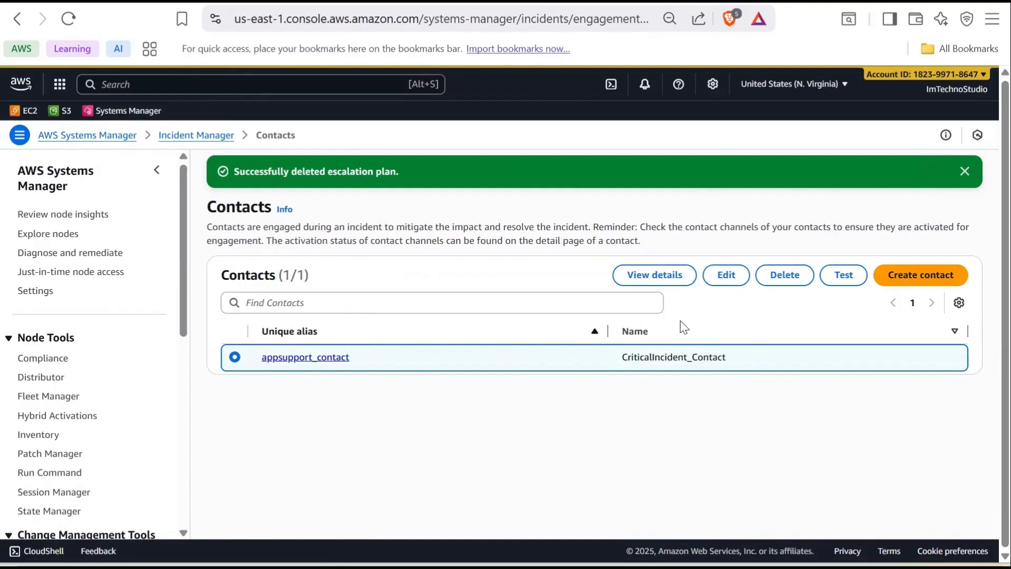
{"action": "left_click", "coordinate": [781, 279]}
{"action": "left_click", "coordinate": [686, 355]}
{"action": "type", "text": "confirm"}
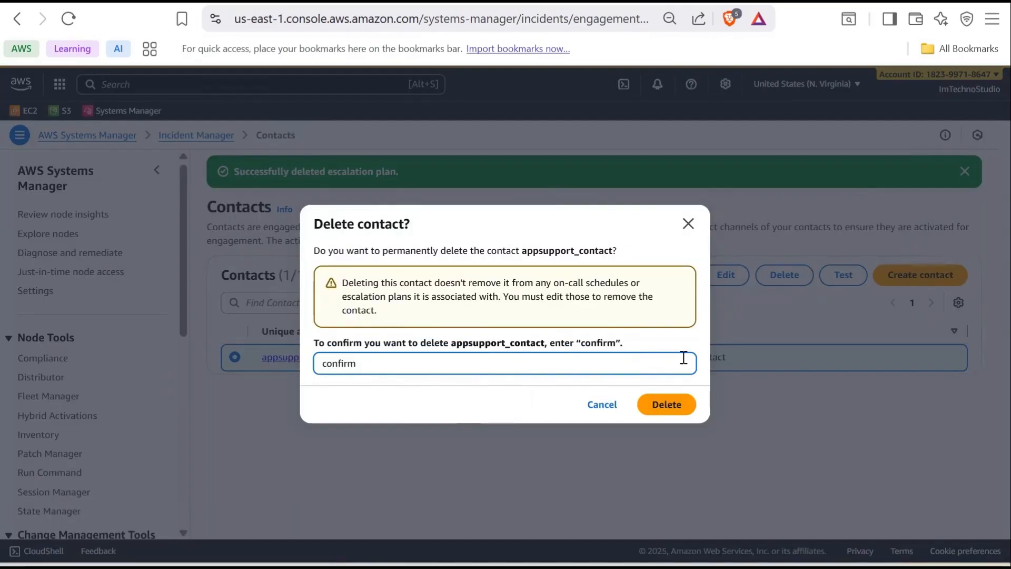
{"action": "left_click", "coordinate": [665, 403]}
Step: Delete the US East (N. Virginia) Region from the Incident Manager replication set, confirming with "delete"
{"action": "scroll", "coordinate": [79, 434], "scroll_direction": "down", "scroll_amount": 8}
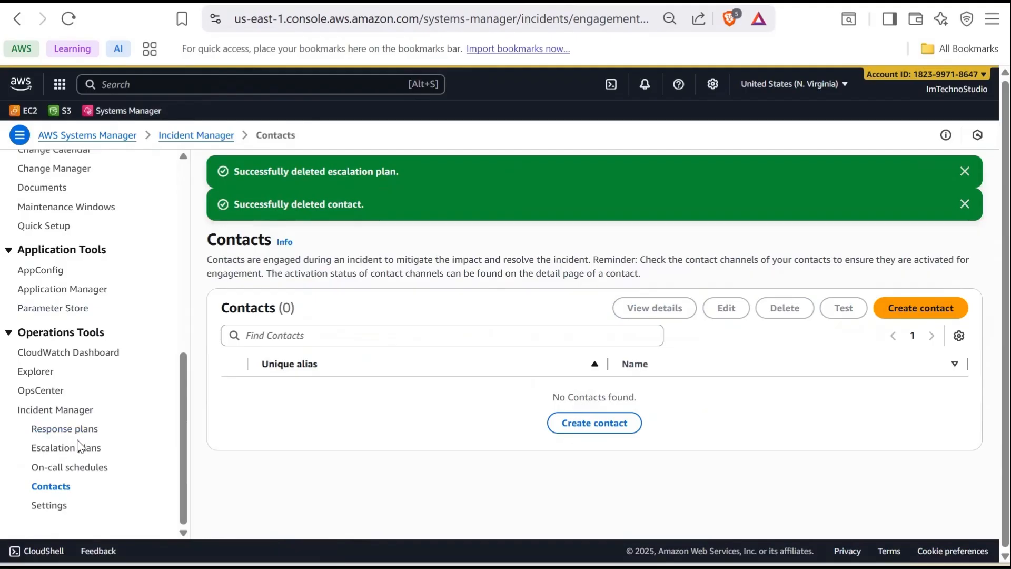
{"action": "left_click", "coordinate": [50, 507]}
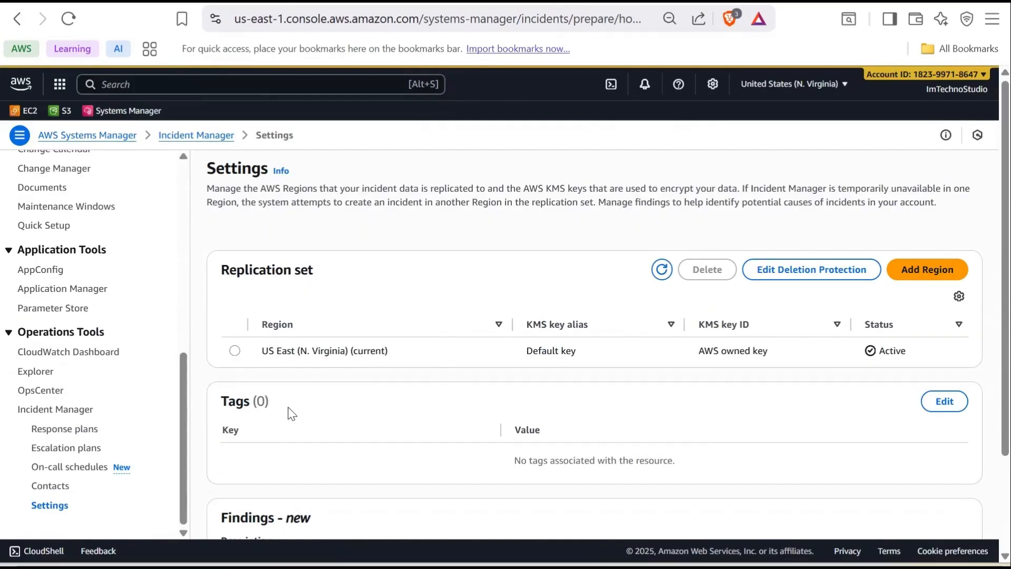
{"action": "left_click", "coordinate": [235, 351]}
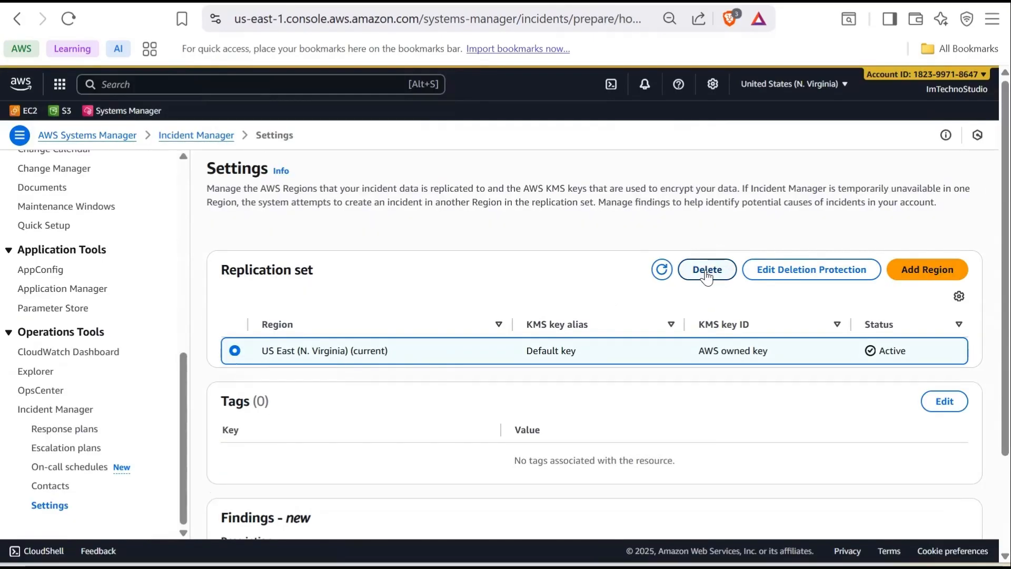
{"action": "left_click", "coordinate": [706, 270]}
{"action": "left_click", "coordinate": [436, 357]}
{"action": "type", "text": "delete"}
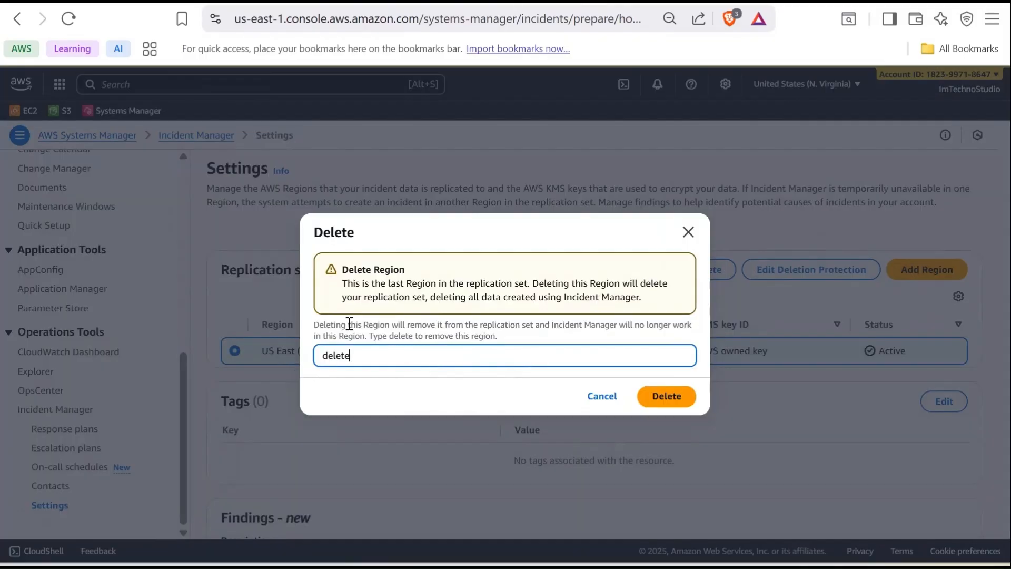
{"action": "left_click", "coordinate": [667, 397]}
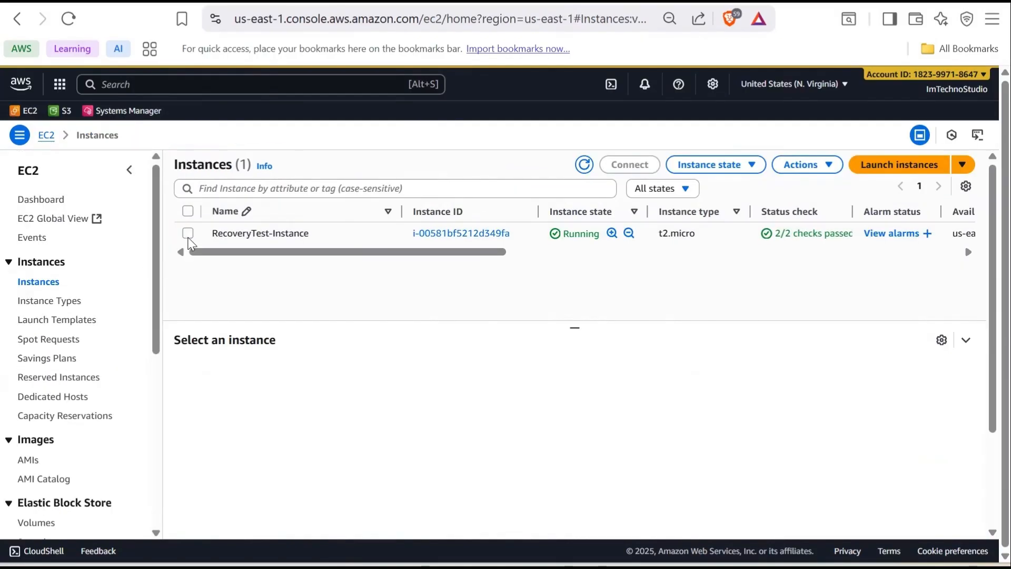
Step: Terminate the EC2 instance RecoveryTest-Instance and confirm the termination
{"action": "left_click", "coordinate": [188, 233]}
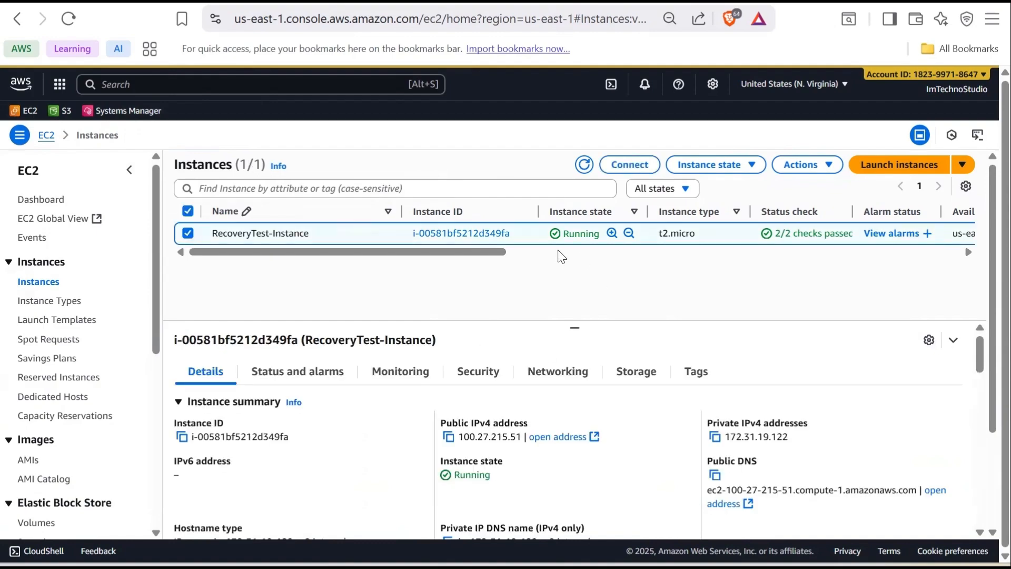
{"action": "left_click", "coordinate": [721, 165]}
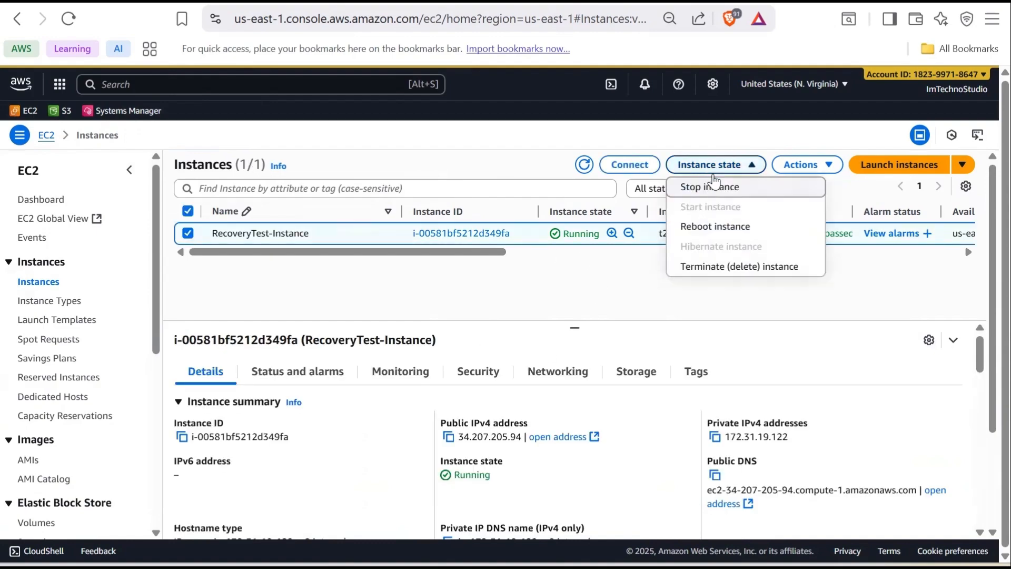
{"action": "left_click", "coordinate": [724, 267]}
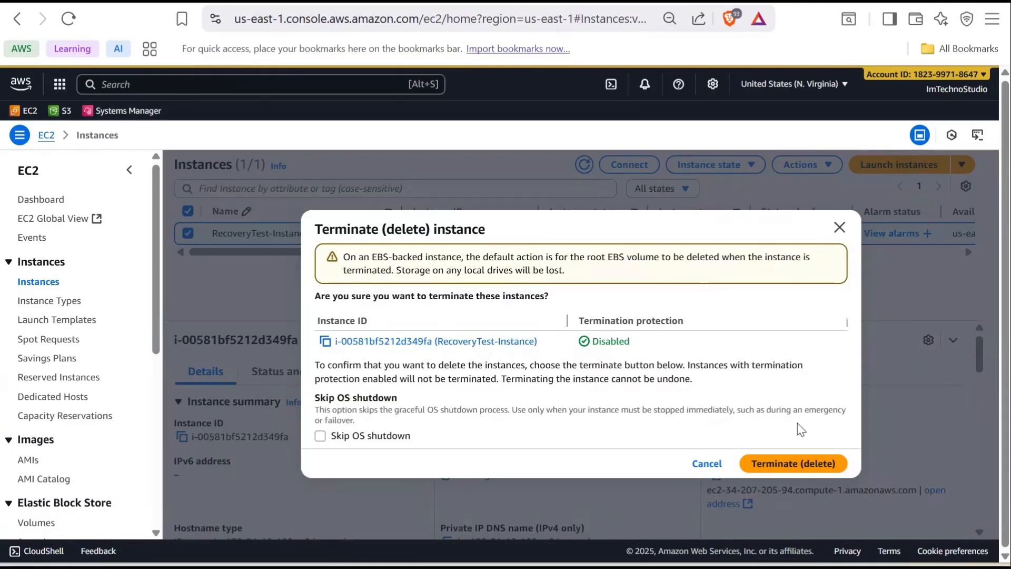
{"action": "left_click", "coordinate": [786, 464]}
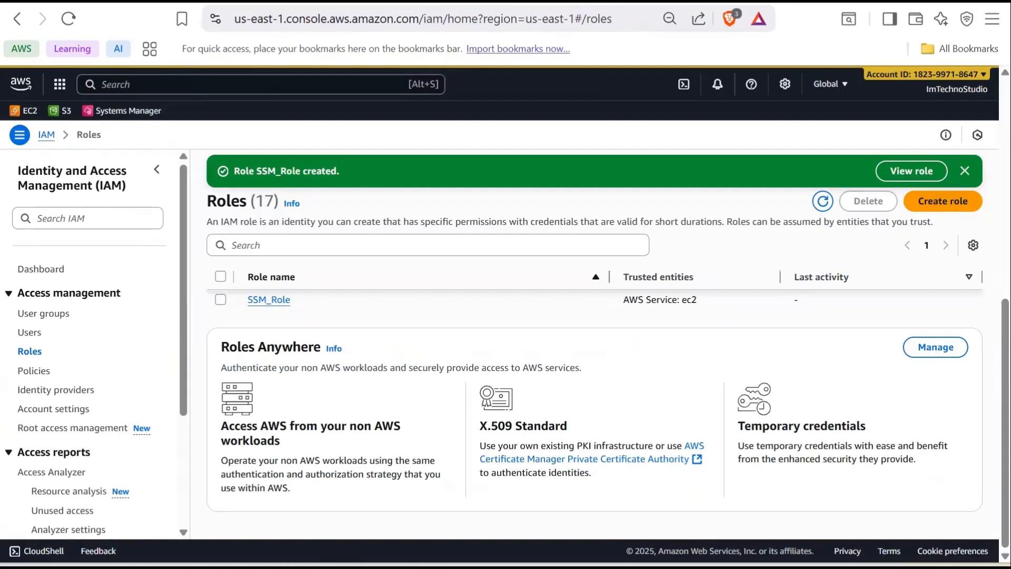
Step: Refresh the IAM roles list and delete the roles SSM_Role, im-serv-role-AWS-RestartEC2Instance and im-serv-role-runbook-assume-role, confirming with "delete"
{"action": "left_click", "coordinate": [822, 200]}
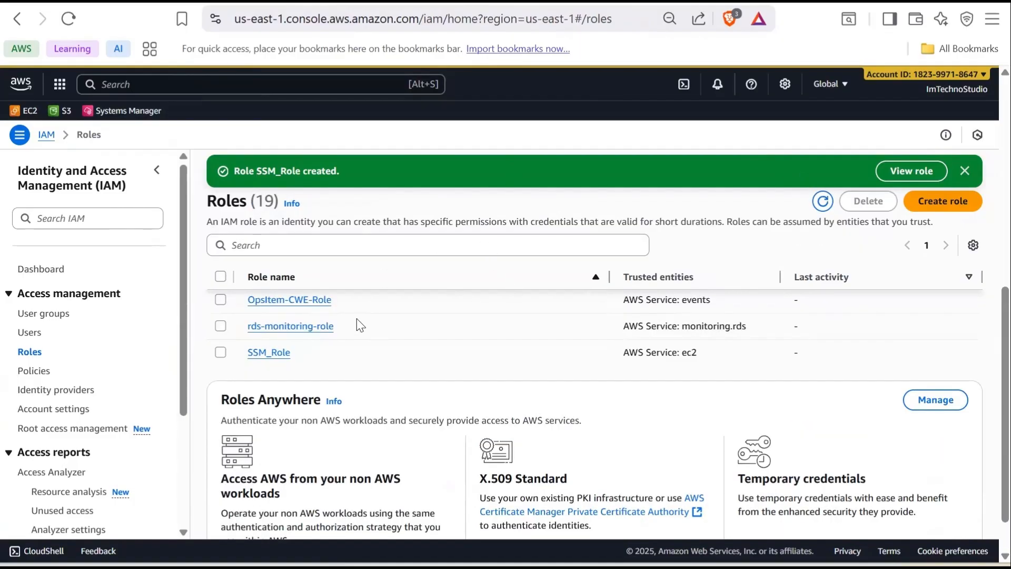
{"action": "left_click", "coordinate": [221, 352]}
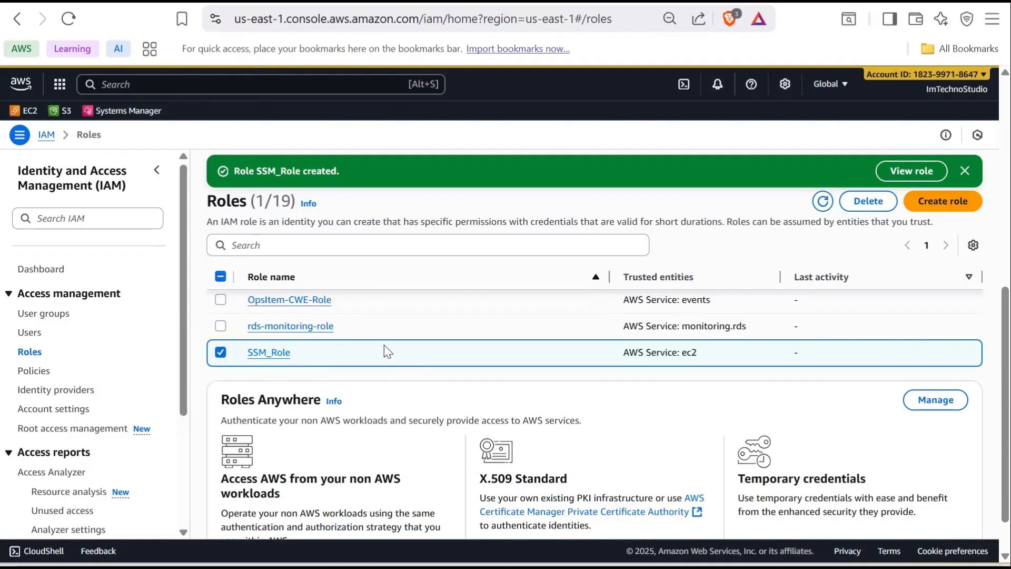
{"action": "scroll", "coordinate": [330, 343], "scroll_direction": "up", "scroll_amount": 2}
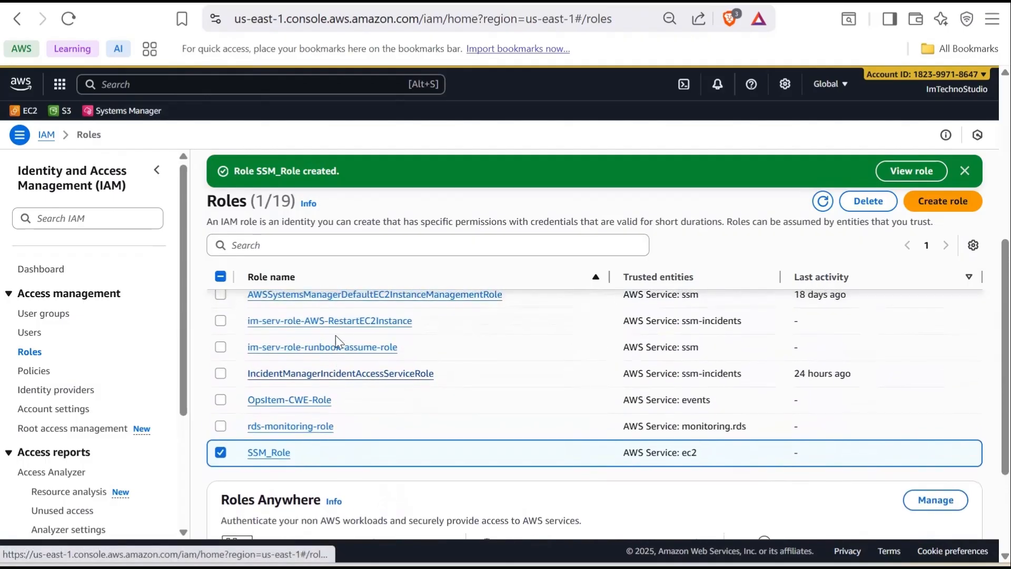
{"action": "left_click", "coordinate": [220, 322]}
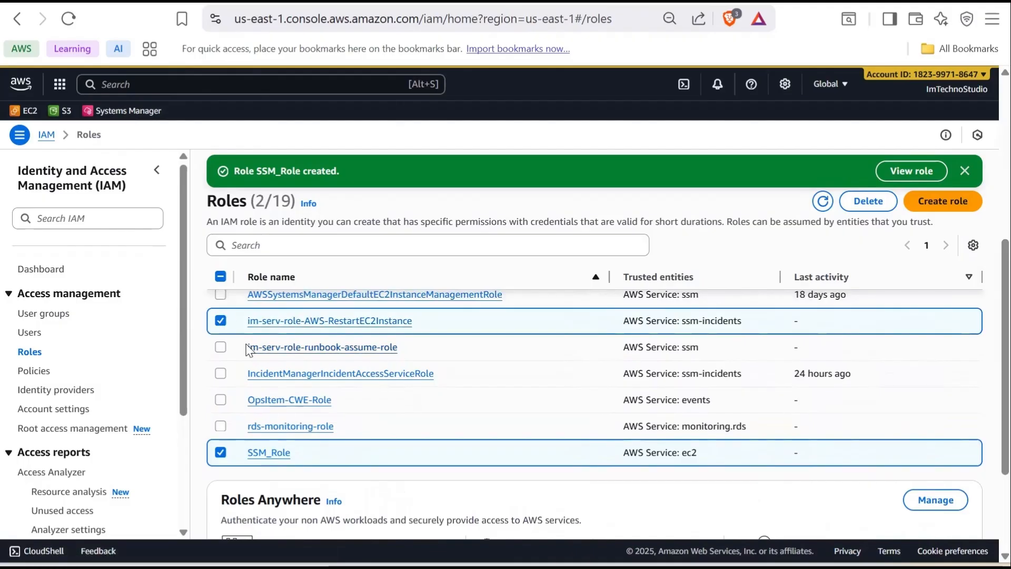
{"action": "left_click", "coordinate": [221, 347]}
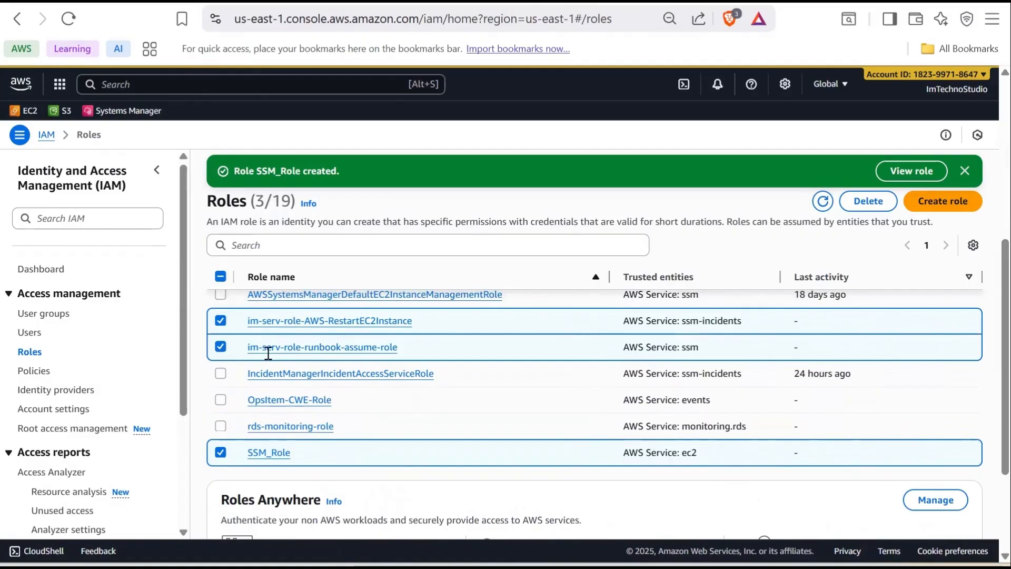
{"action": "left_click", "coordinate": [867, 201]}
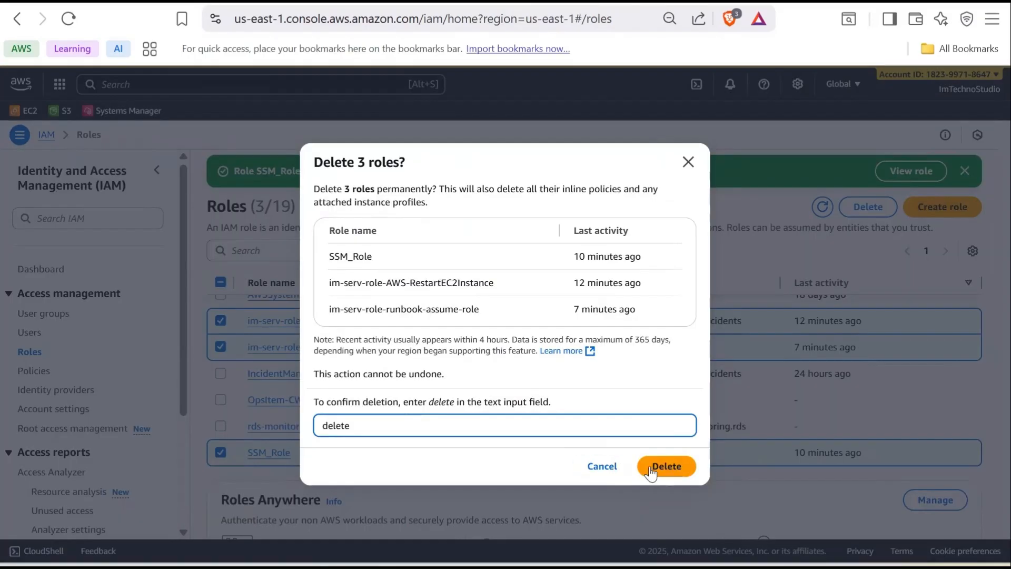
{"action": "left_click", "coordinate": [655, 466]}
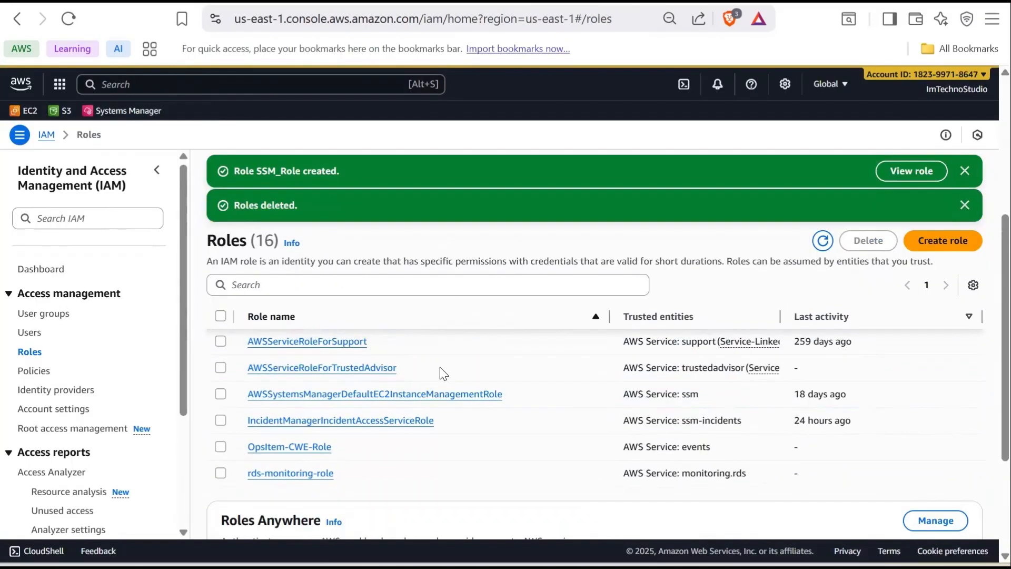